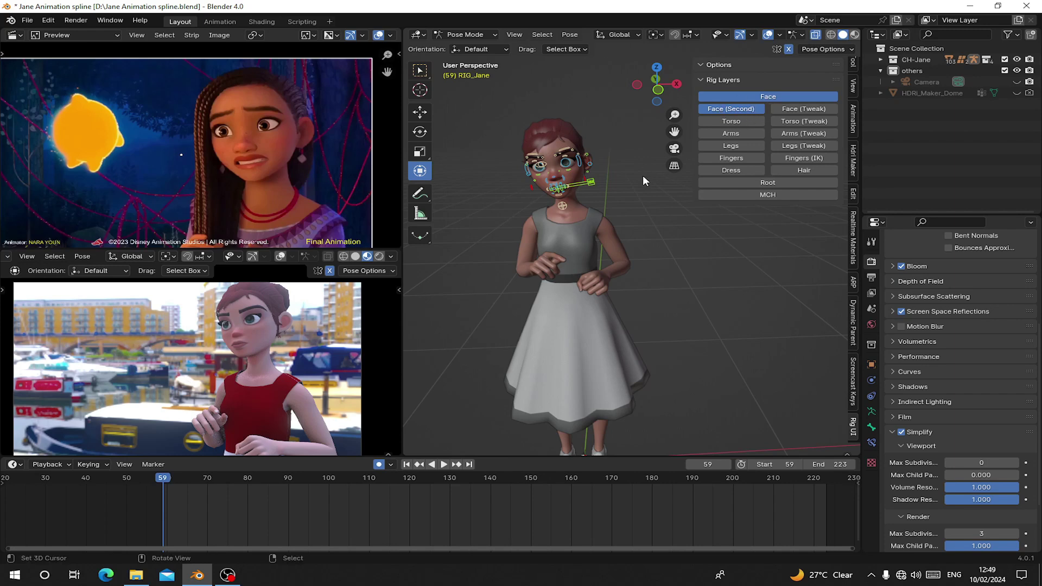
Hide the sidebar and insert keyframes for all of Jane's visible face controls at frame 59
{"action": "key", "text": "n"}
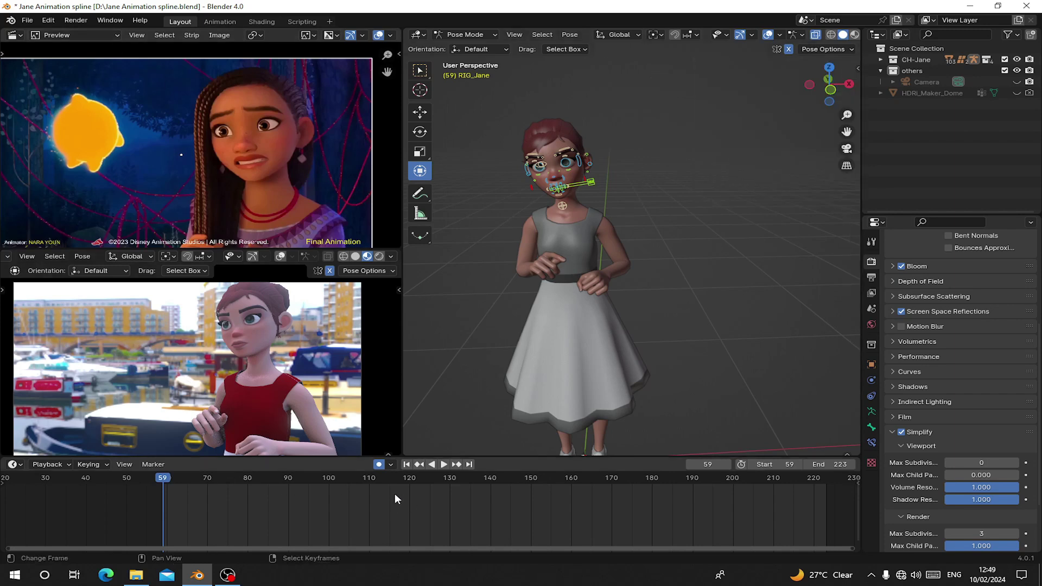
{"action": "scroll", "coordinate": [471, 288], "scroll_direction": "up", "scroll_amount": 3}
{"action": "middle_click_drag", "start_coordinate": [472, 288], "coordinate": [554, 352], "text": "shift"}
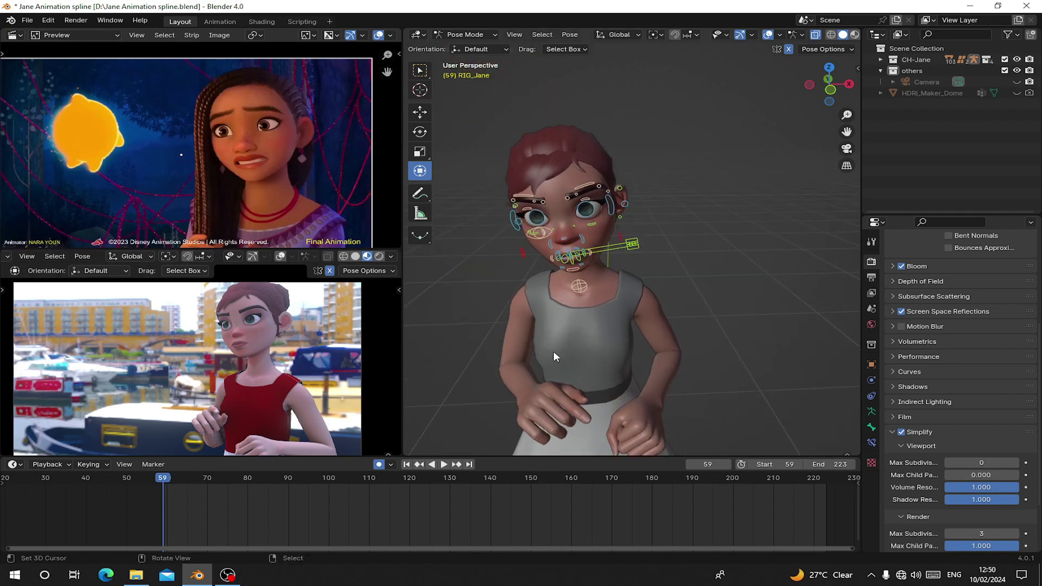
{"action": "scroll", "coordinate": [553, 351], "scroll_direction": "up", "scroll_amount": 4}
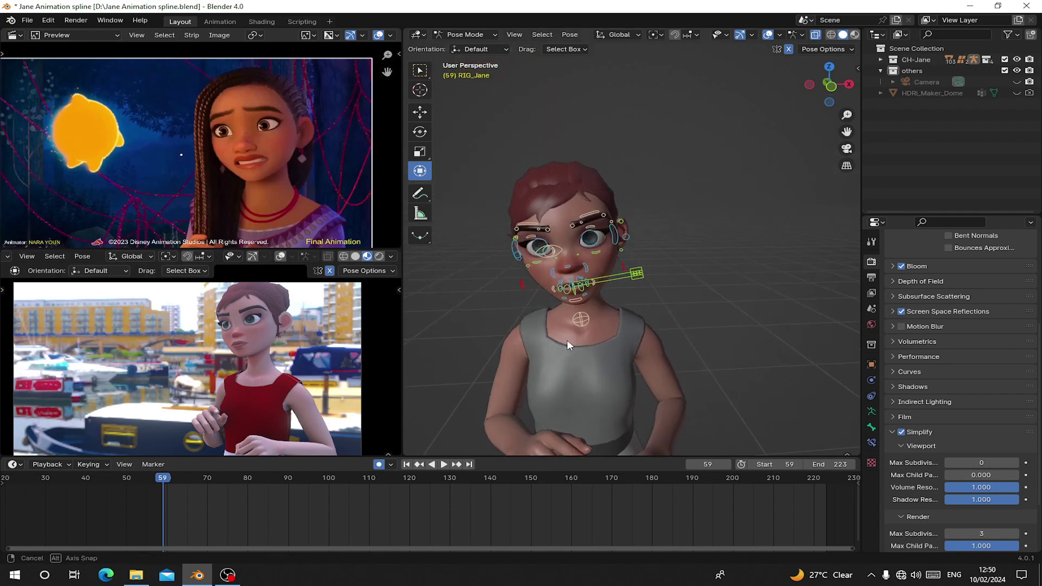
{"action": "middle_click_drag", "start_coordinate": [551, 329], "coordinate": [553, 311]}
{"action": "key", "text": "a"}
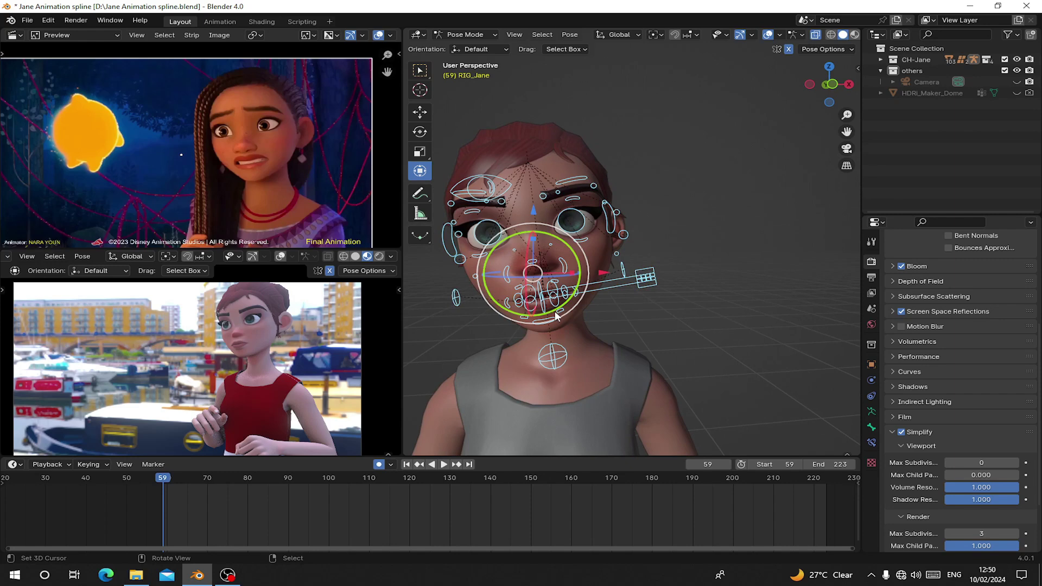
{"action": "key", "text": "i"}
{"action": "scroll", "coordinate": [157, 492], "scroll_direction": "up", "scroll_amount": 7}
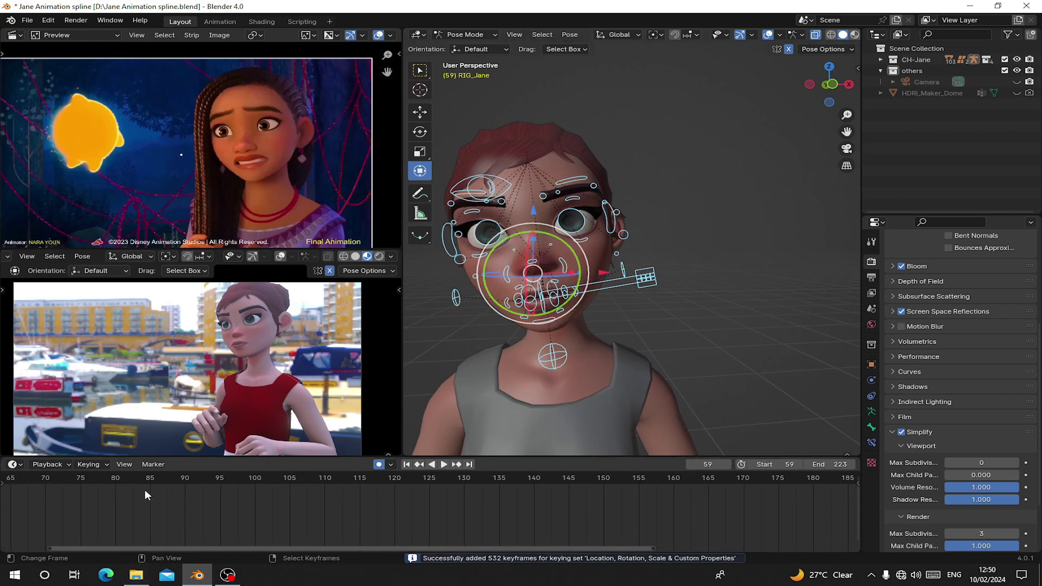
{"action": "middle_click_drag", "start_coordinate": [144, 490], "coordinate": [517, 522]}
Lower the main jaw control slightly to open Jane's mouth
{"action": "scroll", "coordinate": [513, 518], "scroll_direction": "up", "scroll_amount": 3}
{"action": "middle_click_drag", "start_coordinate": [559, 318], "coordinate": [568, 303]}
{"action": "scroll", "coordinate": [568, 303], "scroll_direction": "up", "scroll_amount": 3}
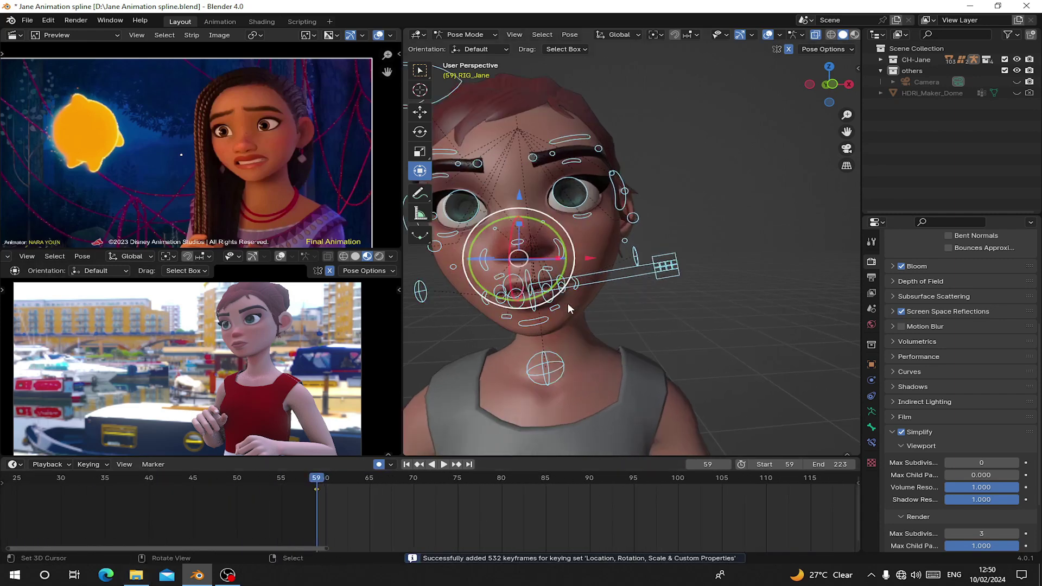
{"action": "middle_click_drag", "start_coordinate": [511, 424], "coordinate": [554, 333], "text": "shift"}
{"action": "left_click", "coordinate": [563, 325]}
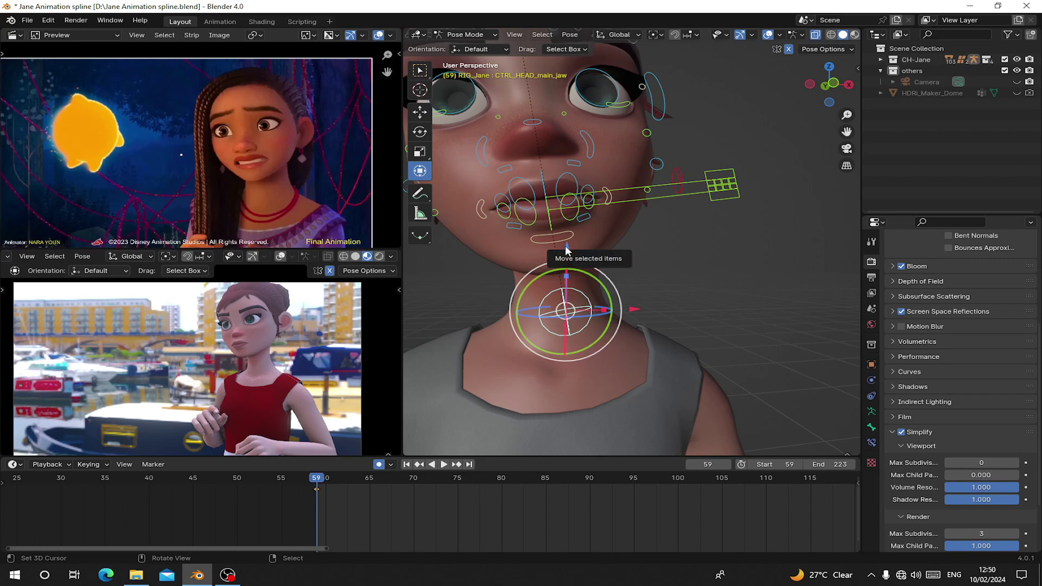
{"action": "left_click_drag", "start_coordinate": [568, 250], "coordinate": [568, 263]}
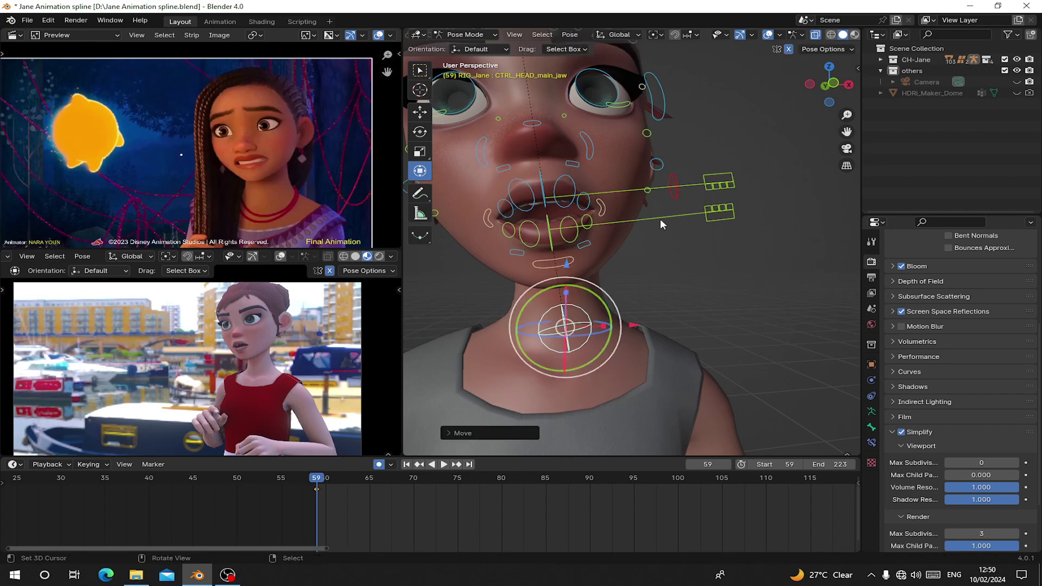
Pull the left lip corner control outward and raise it slightly to stretch the mouth
{"action": "left_click", "coordinate": [660, 215]}
{"action": "left_click_drag", "start_coordinate": [658, 212], "coordinate": [668, 212]}
{"action": "scroll", "coordinate": [326, 317], "scroll_direction": "up", "scroll_amount": 3}
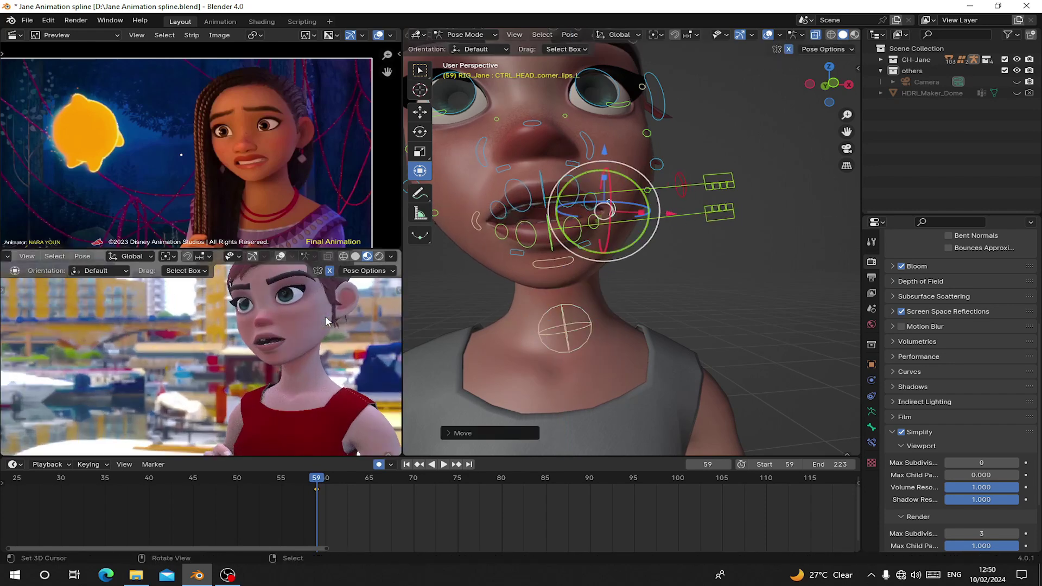
{"action": "middle_click_drag", "start_coordinate": [325, 322], "coordinate": [275, 331], "text": "shift"}
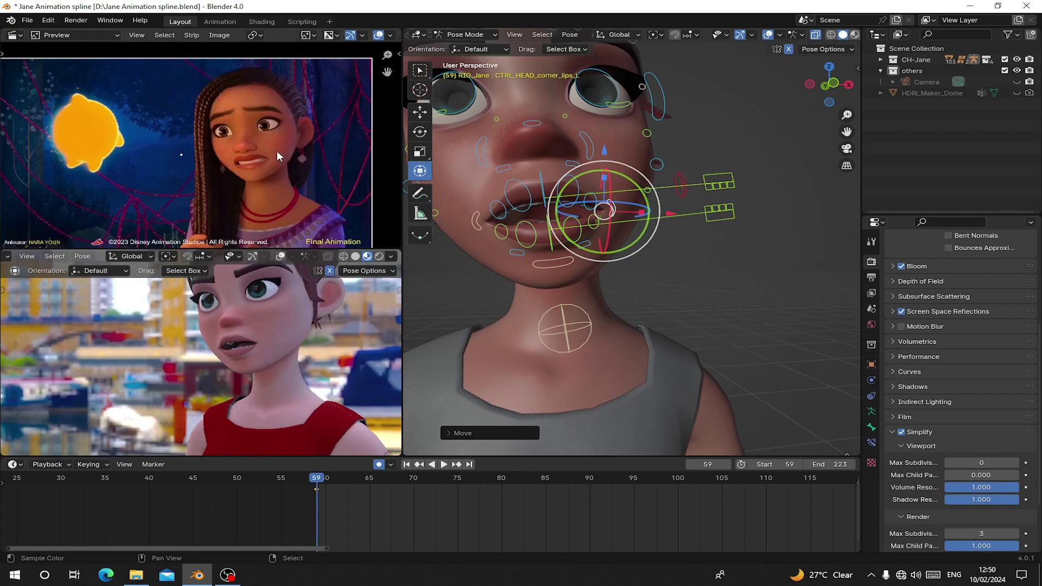
{"action": "left_click_drag", "start_coordinate": [604, 149], "coordinate": [604, 142]}
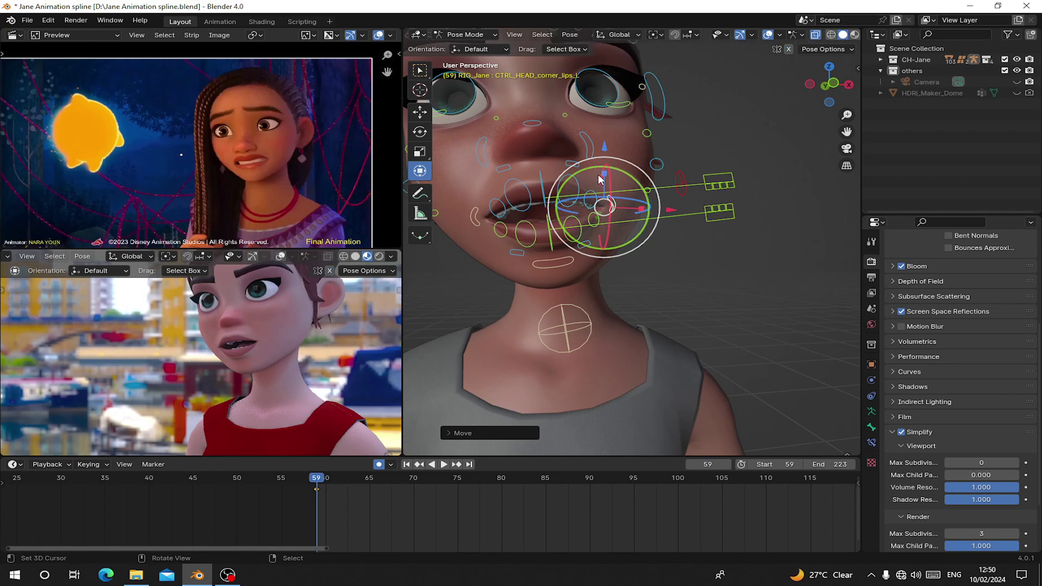
{"action": "mouse_move", "coordinate": [604, 147]}
{"action": "left_mouse_down"}
{"action": "mouse_move", "coordinate": [612, 163]}
{"action": "mouse_move", "coordinate": [614, 138]}
{"action": "left_mouse_up"}
Lower the lips pivot control slightly to shape the open mouth like the reference
{"action": "left_click", "coordinate": [788, 49]}
{"action": "right_click", "coordinate": [553, 262]}
{"action": "mouse_move", "coordinate": [551, 165]}
{"action": "left_mouse_down"}
{"action": "mouse_move", "coordinate": [553, 153]}
{"action": "mouse_move", "coordinate": [554, 176]}
{"action": "left_mouse_up"}
{"action": "scroll", "coordinate": [554, 175], "scroll_direction": "up", "scroll_amount": 1}
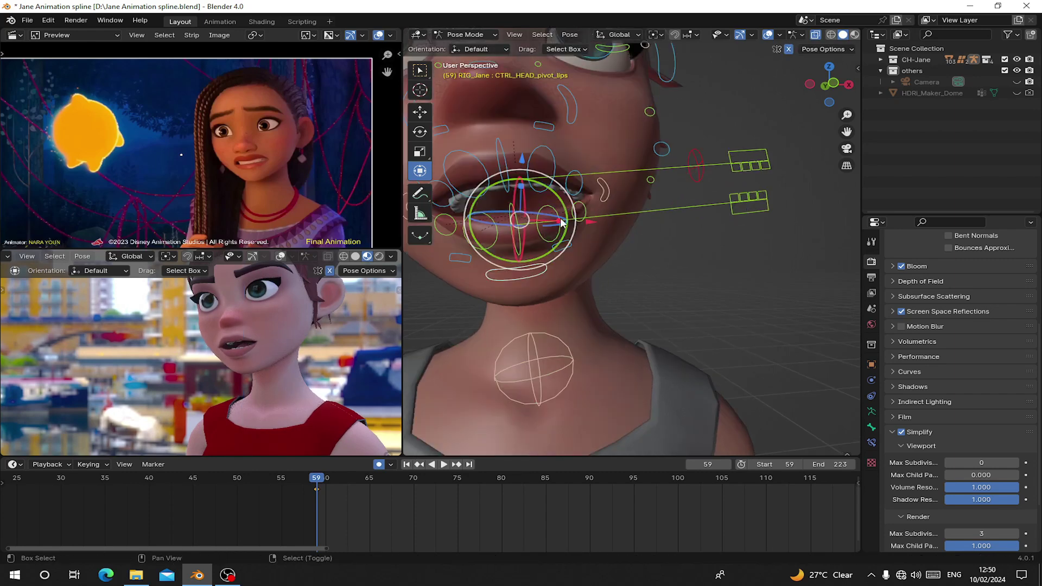
{"action": "scroll", "coordinate": [554, 196], "scroll_direction": "up", "scroll_amount": 1}
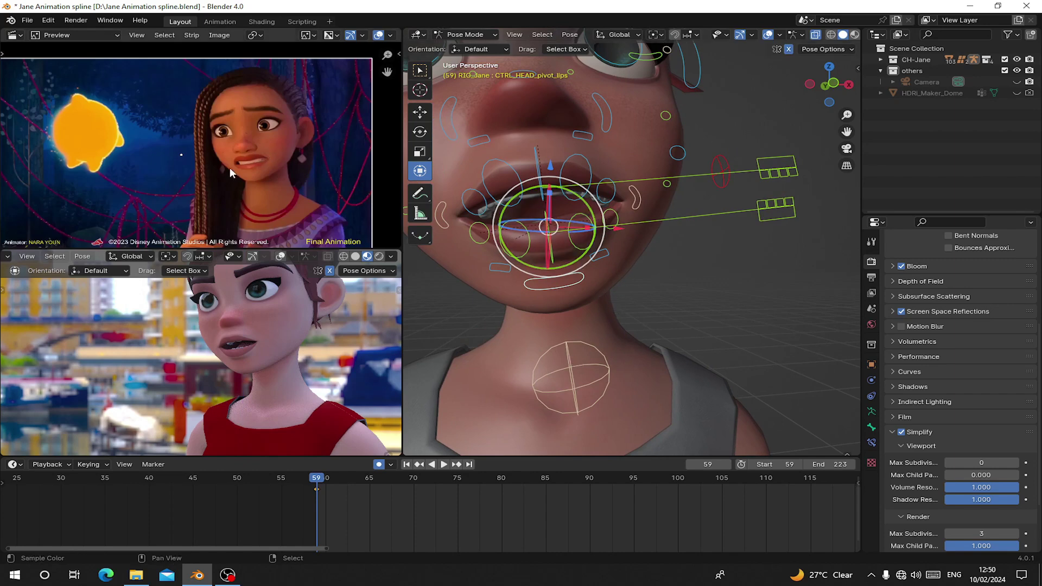
{"action": "scroll", "coordinate": [230, 167], "scroll_direction": "up", "scroll_amount": 1}
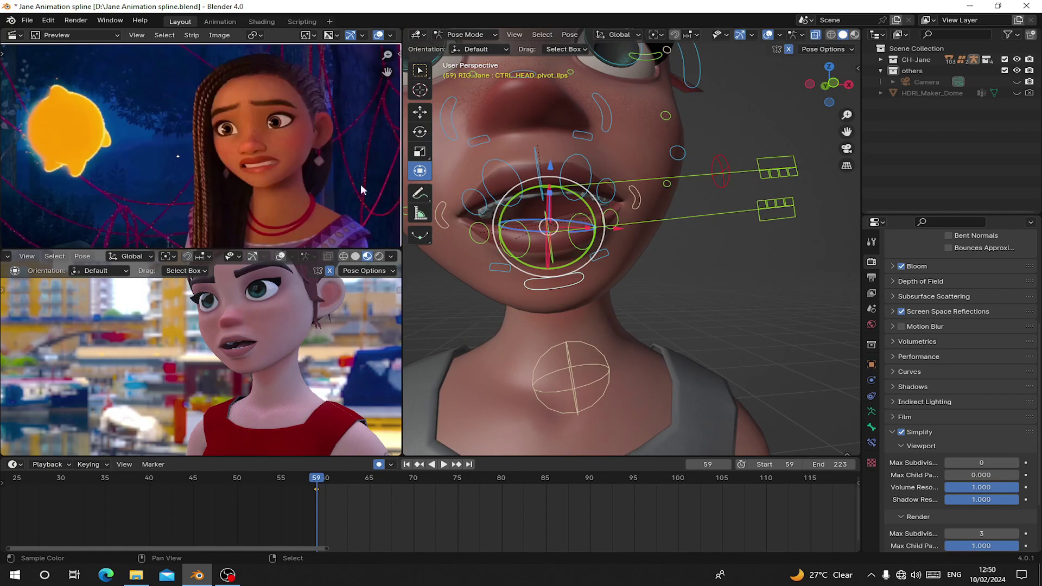
Raise the lower teeth control slightly inside the open mouth
{"action": "middle_click_drag", "start_coordinate": [591, 259], "coordinate": [616, 251]}
{"action": "left_click", "coordinate": [724, 222]}
{"action": "middle_click_drag", "start_coordinate": [718, 222], "coordinate": [756, 230]}
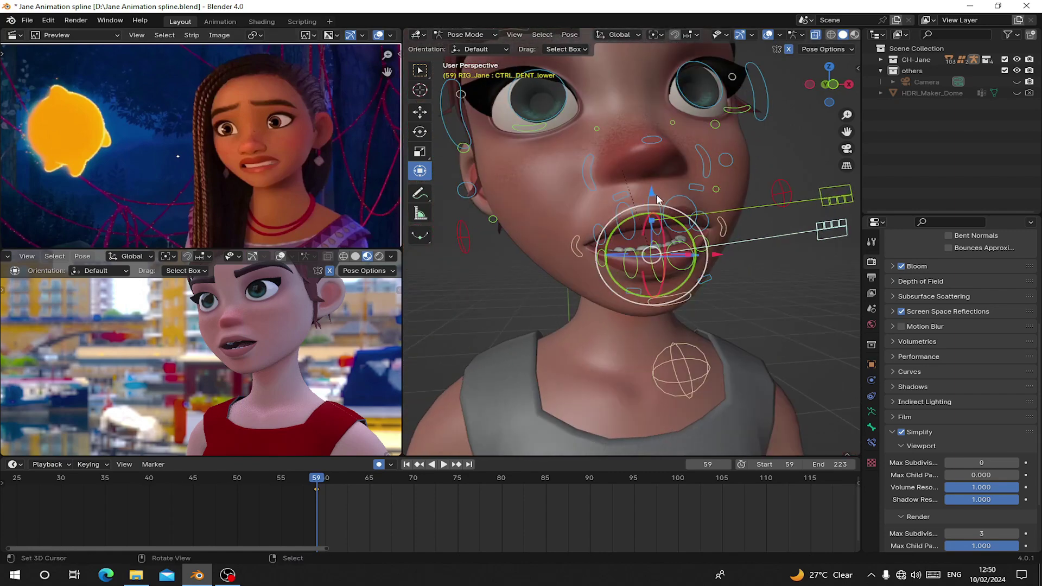
{"action": "left_click_drag", "start_coordinate": [655, 192], "coordinate": [655, 185]}
{"action": "left_click", "coordinate": [655, 185]}
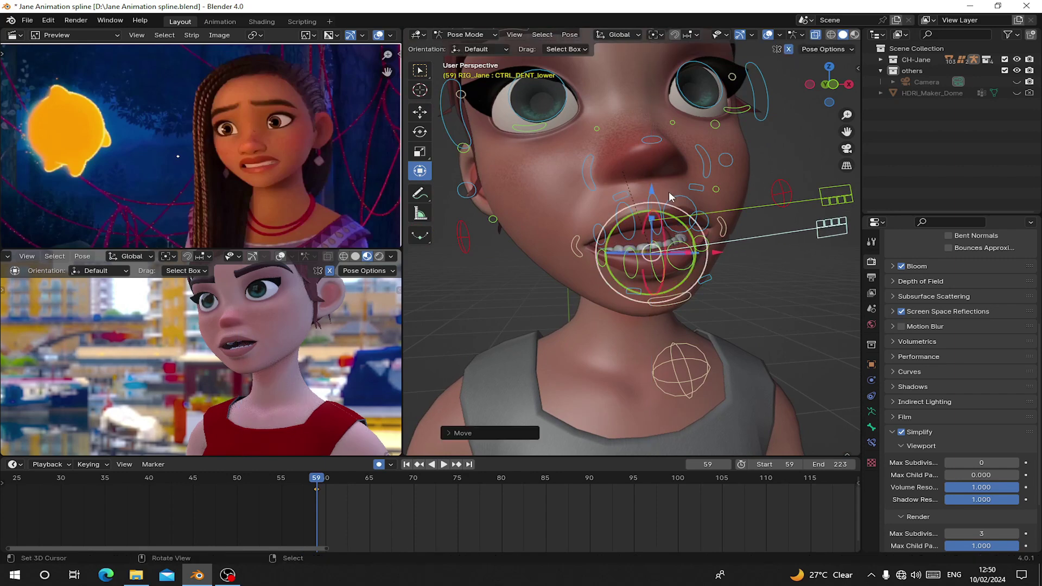
Lower the upper teeth control about 0.0057 m and raise the lower teeth control about 0.0028 m along Z
{"action": "middle_click_drag", "start_coordinate": [655, 184], "coordinate": [738, 201]}
{"action": "right_click", "coordinate": [738, 201]}
{"action": "left_click_drag", "start_coordinate": [636, 149], "coordinate": [642, 161]}
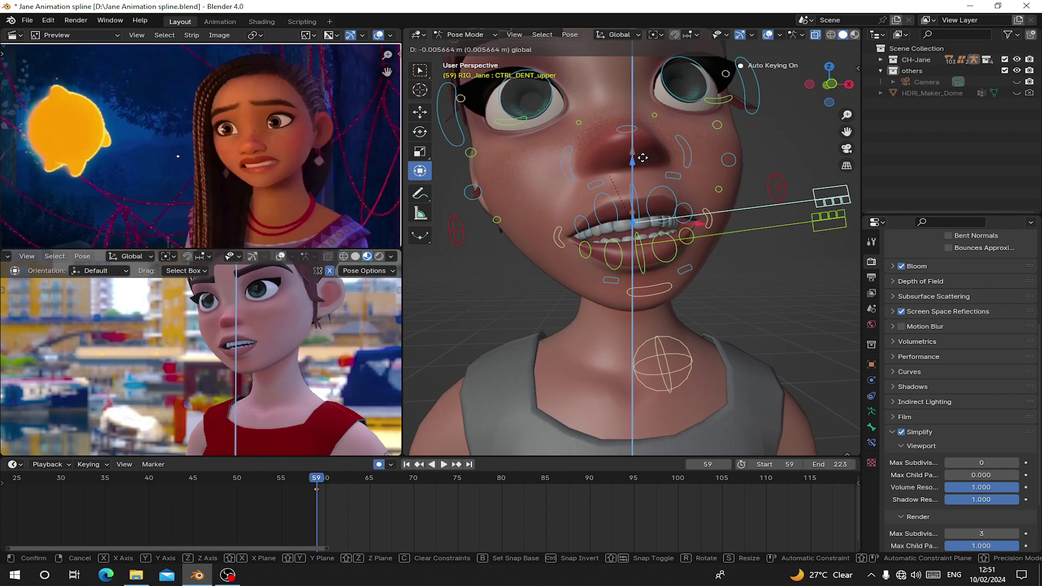
{"action": "left_click", "coordinate": [728, 218]}
{"action": "left_click", "coordinate": [638, 187]}
{"action": "key", "text": "g"}
{"action": "key", "text": "z"}
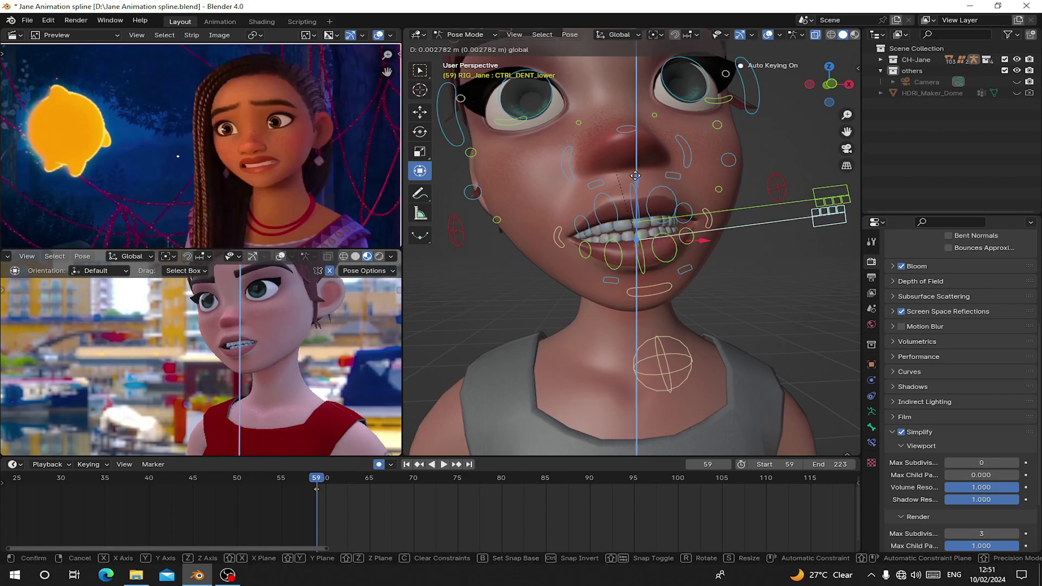
{"action": "left_click_drag", "start_coordinate": [636, 175], "coordinate": [635, 175]}
Raise the main jaw control slightly to bring the upper and lower teeth closer together
{"action": "middle_click_drag", "start_coordinate": [665, 321], "coordinate": [659, 316]}
{"action": "right_click", "coordinate": [670, 348]}
{"action": "left_click_drag", "start_coordinate": [653, 289], "coordinate": [653, 286]}
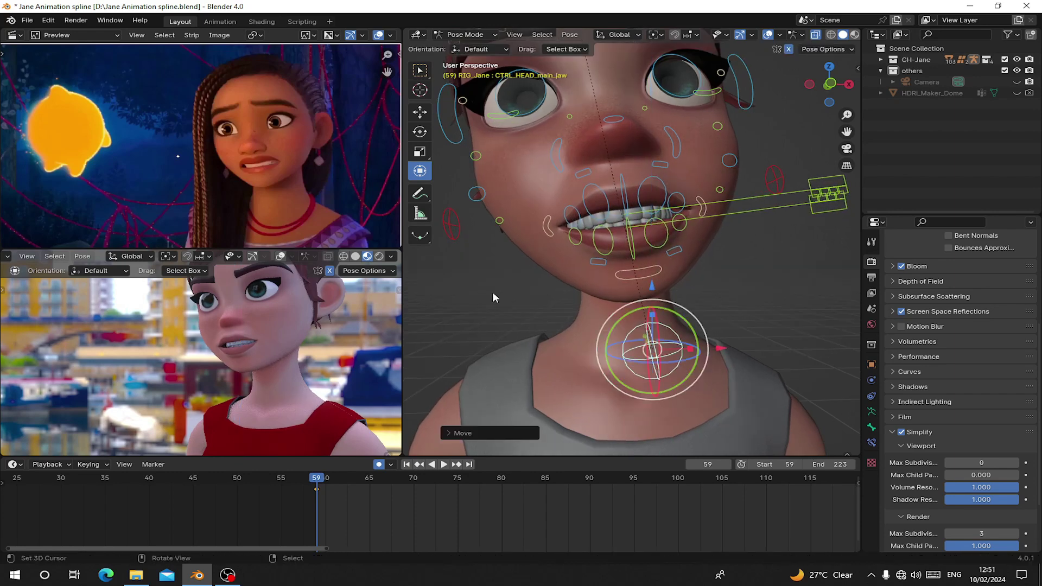
Raise the left lower eyelid control about 0.0037 m along Z
{"action": "middle_click_drag", "start_coordinate": [304, 342], "coordinate": [305, 330]}
{"action": "scroll", "coordinate": [612, 267], "scroll_direction": "down", "scroll_amount": 1}
{"action": "middle_click_drag", "start_coordinate": [576, 59], "coordinate": [565, 126], "text": "shift"}
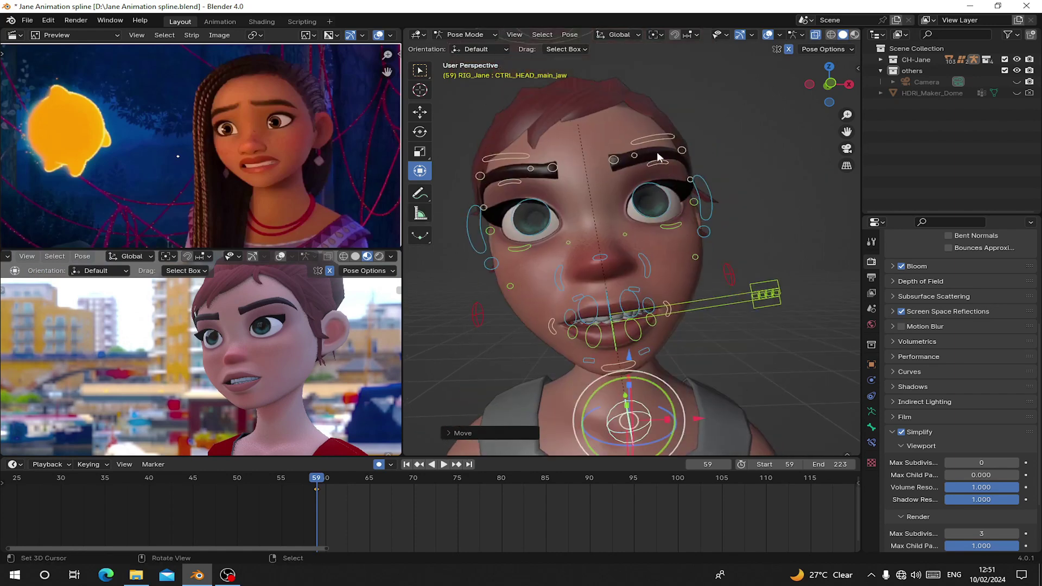
{"action": "left_click", "coordinate": [670, 226]}
{"action": "key", "text": "g"}
{"action": "key", "text": "z"}
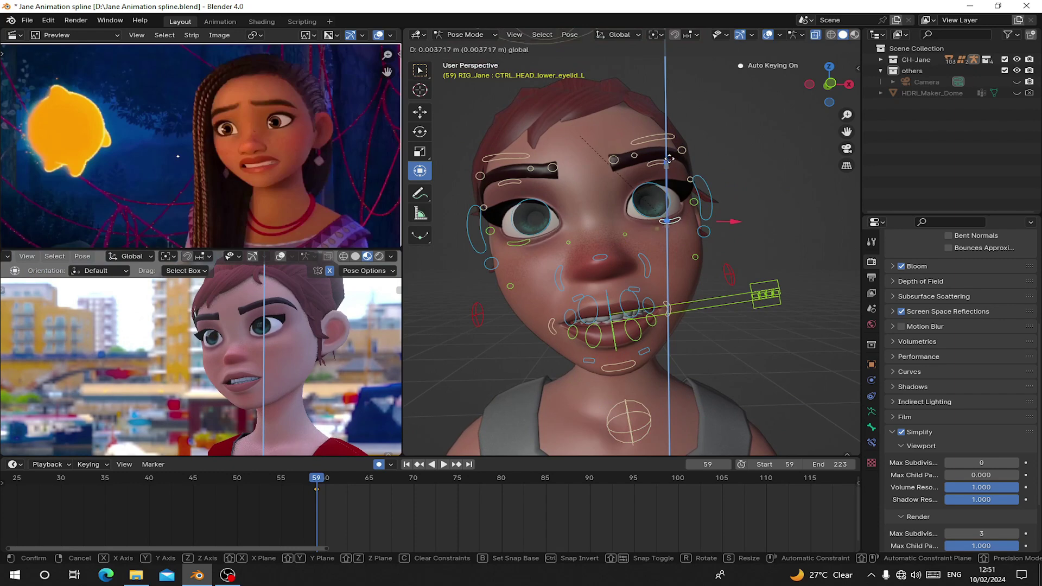
{"action": "left_click", "coordinate": [669, 158]}
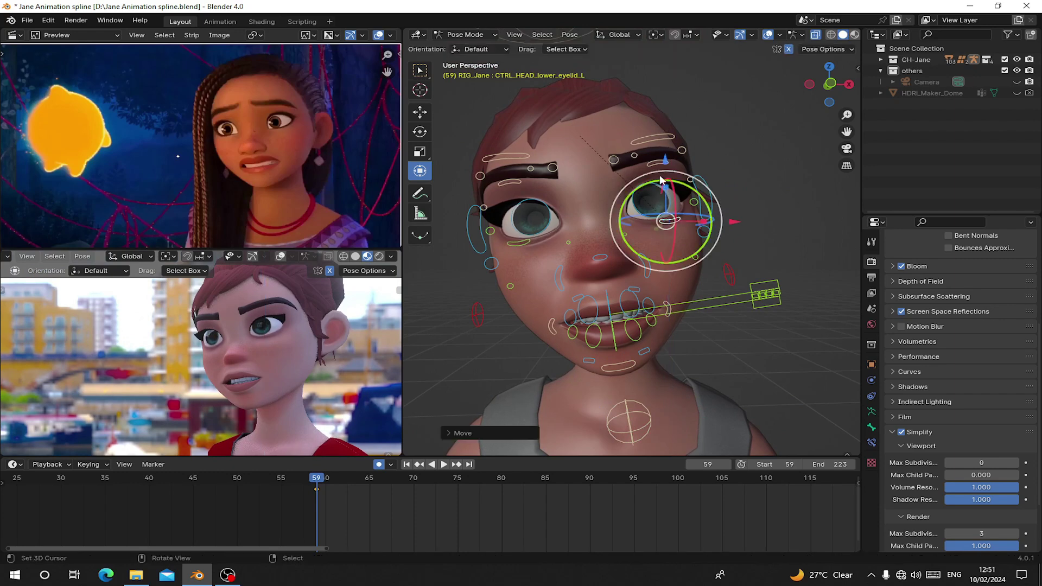
Lower the left main brow control about 0.0043 m along Z
{"action": "left_click", "coordinate": [658, 161]}
{"action": "key", "text": "g"}
{"action": "key", "text": "z"}
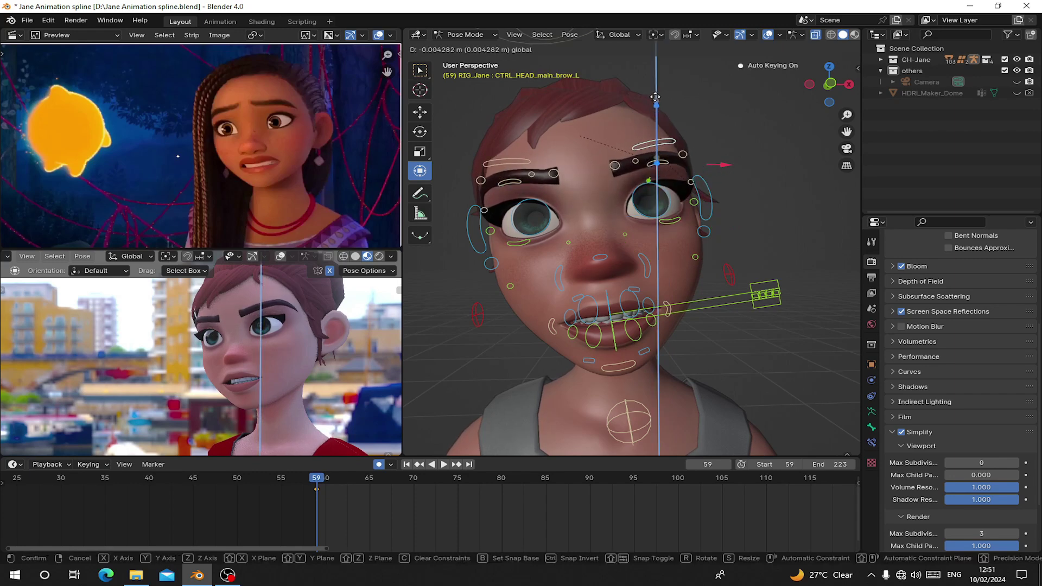
{"action": "left_click", "coordinate": [655, 98]}
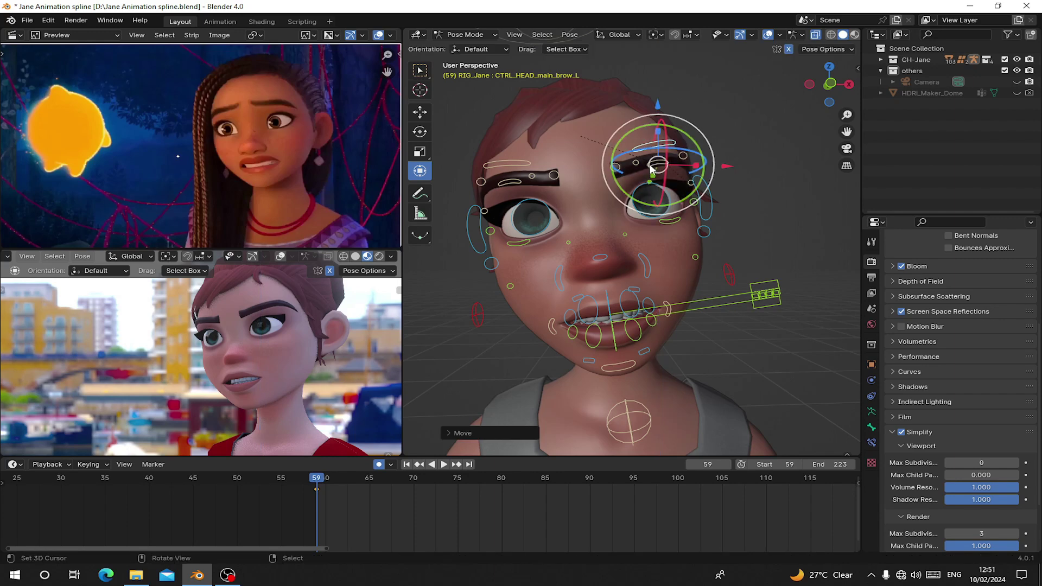
Move the eye-tracking control to shift the gaze toward the character's right, and key all face controls at frame 59
{"action": "scroll", "coordinate": [687, 241], "scroll_direction": "down", "scroll_amount": 4}
{"action": "scroll", "coordinate": [675, 256], "scroll_direction": "down", "scroll_amount": 3}
{"action": "middle_click_drag", "start_coordinate": [675, 256], "coordinate": [559, 294]}
{"action": "right_click", "coordinate": [555, 288]}
{"action": "key", "text": "i"}
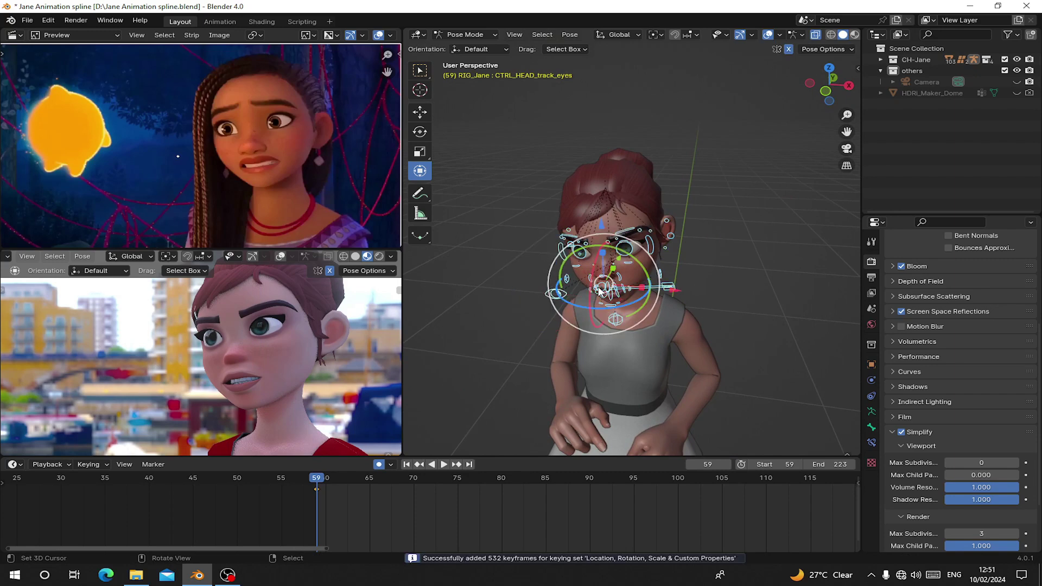
Move the left chubby cheek control outward about 0.005 m along X and key all face controls at frame 59
{"action": "scroll", "coordinate": [623, 317], "scroll_direction": "up", "scroll_amount": 5}
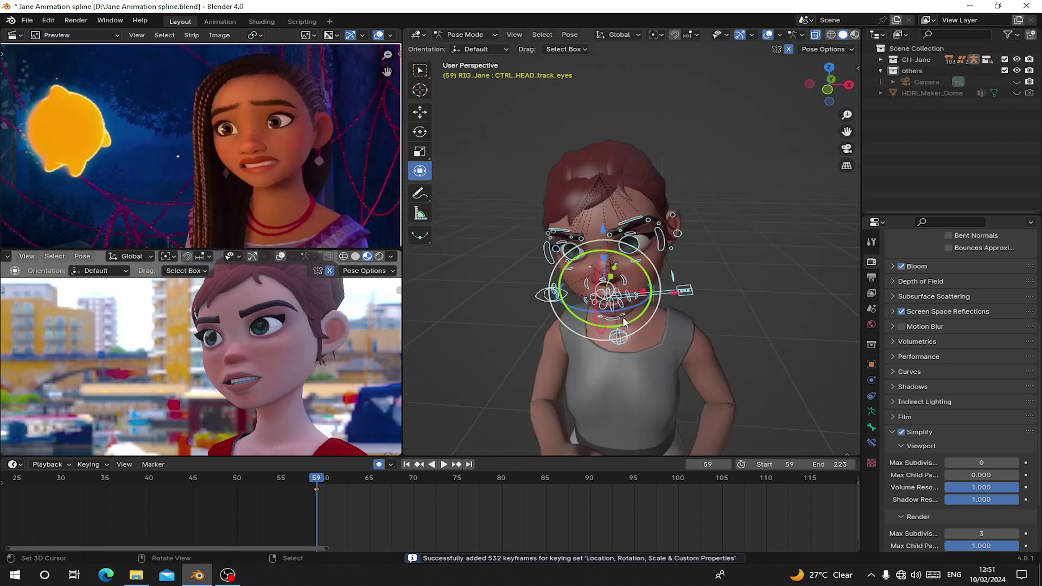
{"action": "right_click", "coordinate": [700, 288]}
{"action": "mouse_move", "coordinate": [700, 288]}
{"action": "middle_mouse_down"}
{"action": "mouse_move", "coordinate": [677, 288]}
{"action": "mouse_move", "coordinate": [705, 284]}
{"action": "middle_mouse_up"}
{"action": "left_click_drag", "start_coordinate": [765, 280], "coordinate": [769, 275]}
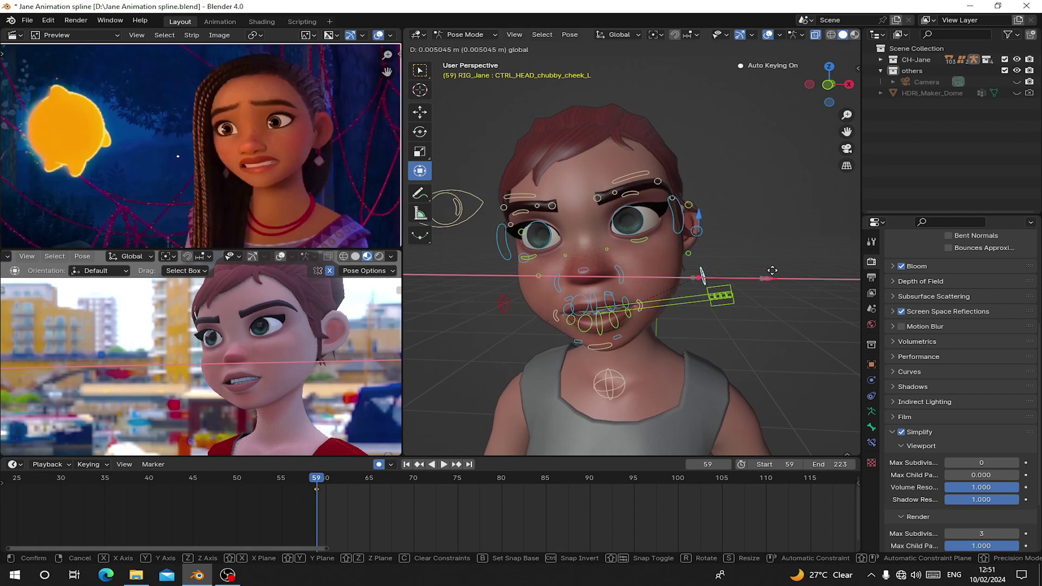
{"action": "left_click", "coordinate": [772, 270]}
{"action": "key", "text": "i"}
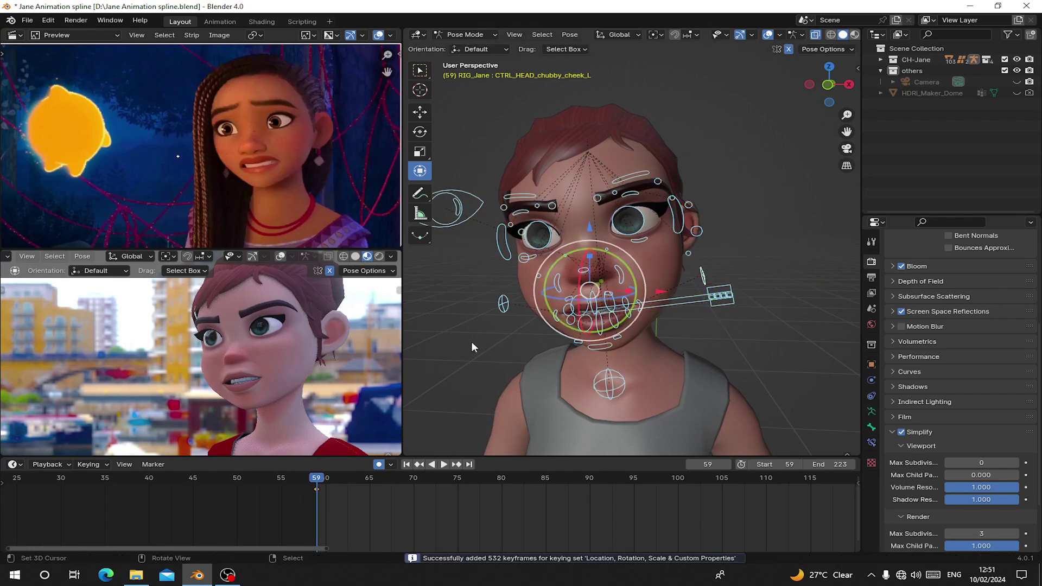
Show the Face (Tweak) rig layer and try moving the lower head squash control downward
{"action": "mouse_move", "coordinate": [591, 346]}
{"action": "middle_mouse_down"}
{"action": "mouse_move", "coordinate": [630, 346]}
{"action": "mouse_move", "coordinate": [581, 330]}
{"action": "mouse_move", "coordinate": [607, 337]}
{"action": "middle_mouse_up"}
{"action": "key", "text": "n"}
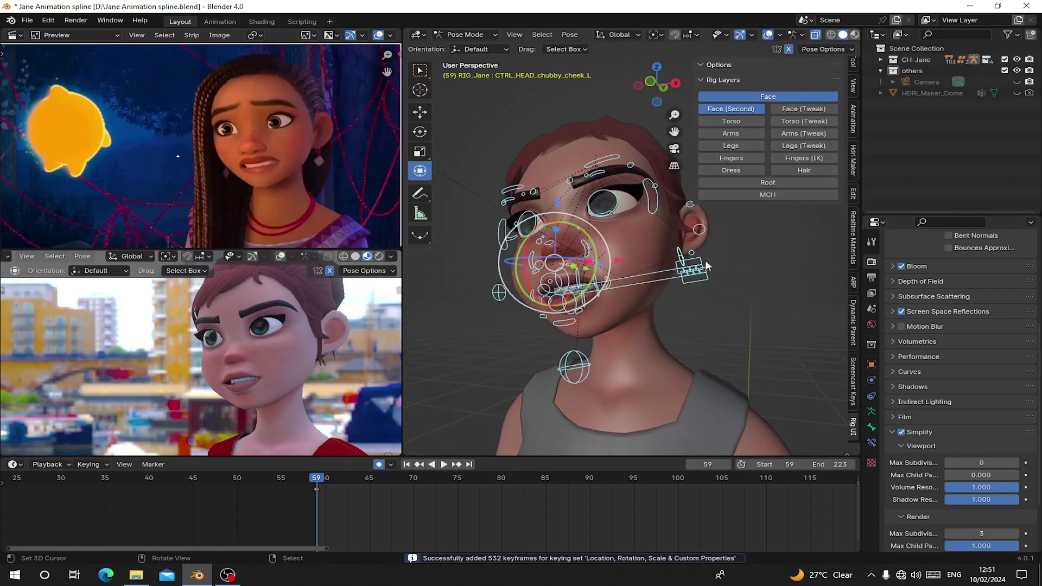
{"action": "left_click", "coordinate": [775, 109]}
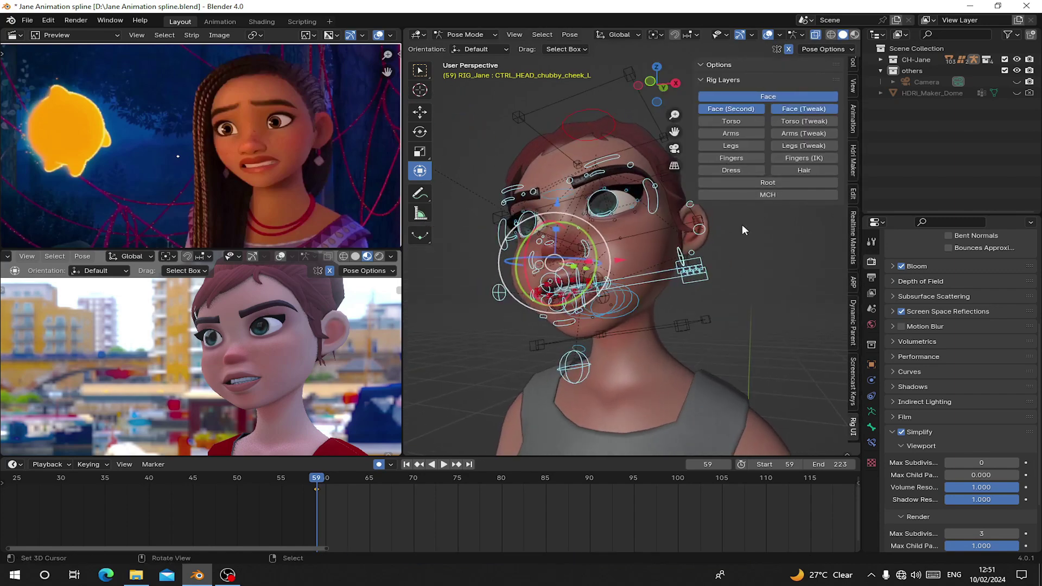
{"action": "middle_click_drag", "start_coordinate": [741, 224], "coordinate": [666, 239]}
{"action": "left_click", "coordinate": [624, 320]}
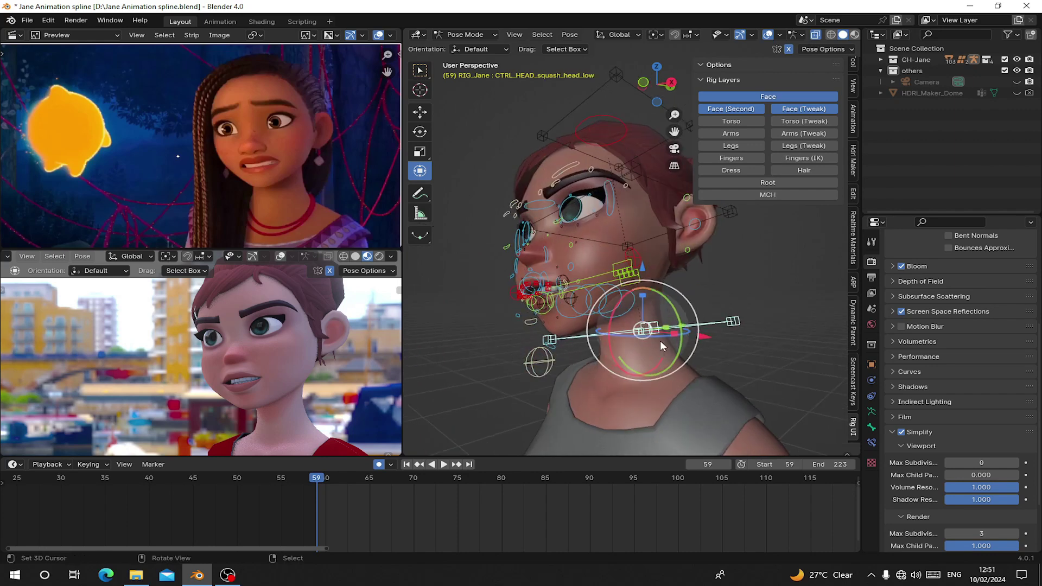
{"action": "middle_click_drag", "start_coordinate": [660, 340], "coordinate": [616, 260]}
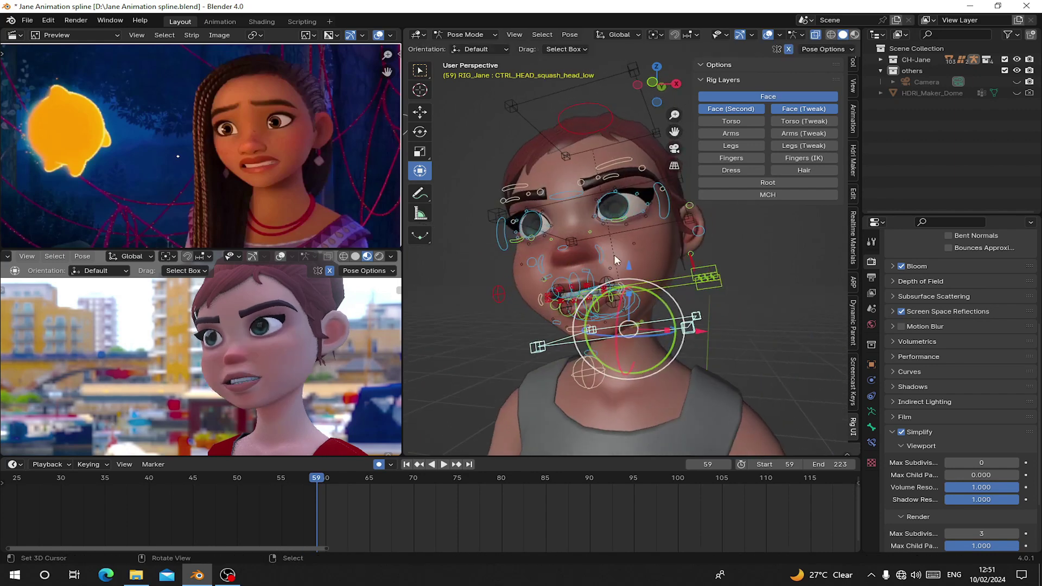
{"action": "mouse_move", "coordinate": [630, 265]}
{"action": "left_mouse_down"}
{"action": "mouse_move", "coordinate": [630, 254]}
{"action": "mouse_move", "coordinate": [631, 281]}
{"action": "left_mouse_up"}
{"action": "right_click", "coordinate": [631, 281]}
{"action": "key", "text": "s"}
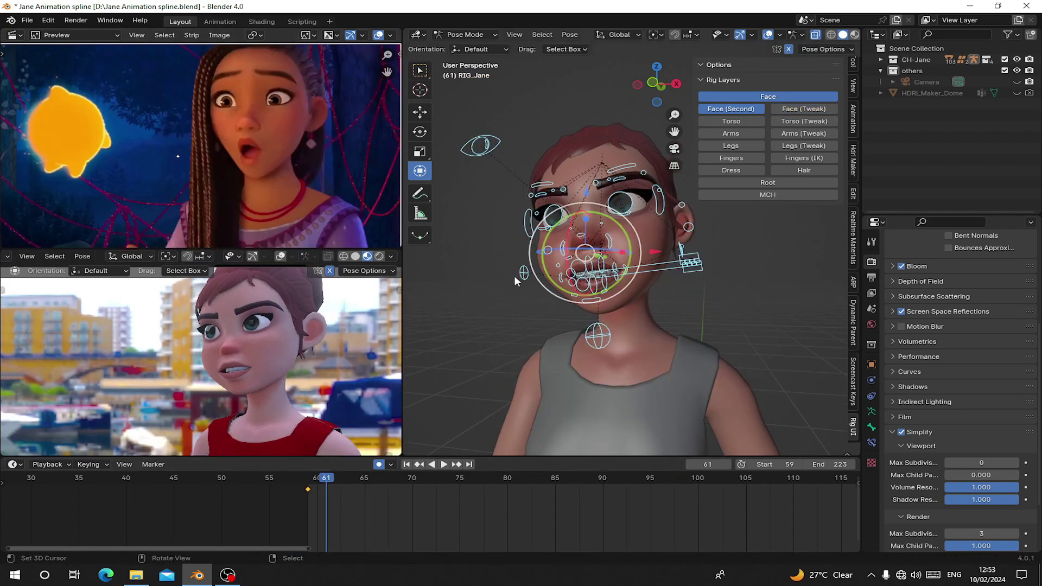
Key all face controls at frame 61, and reset the location of the lower and upper teeth controls
{"action": "key", "text": "i"}
{"action": "scroll", "coordinate": [575, 271], "scroll_direction": "up", "scroll_amount": 5}
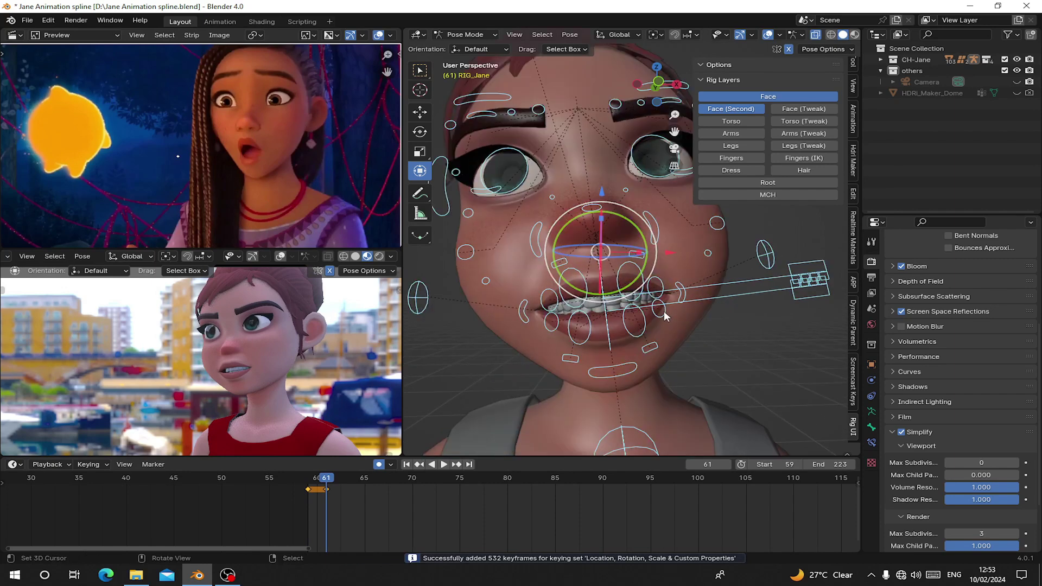
{"action": "left_click", "coordinate": [792, 294]}
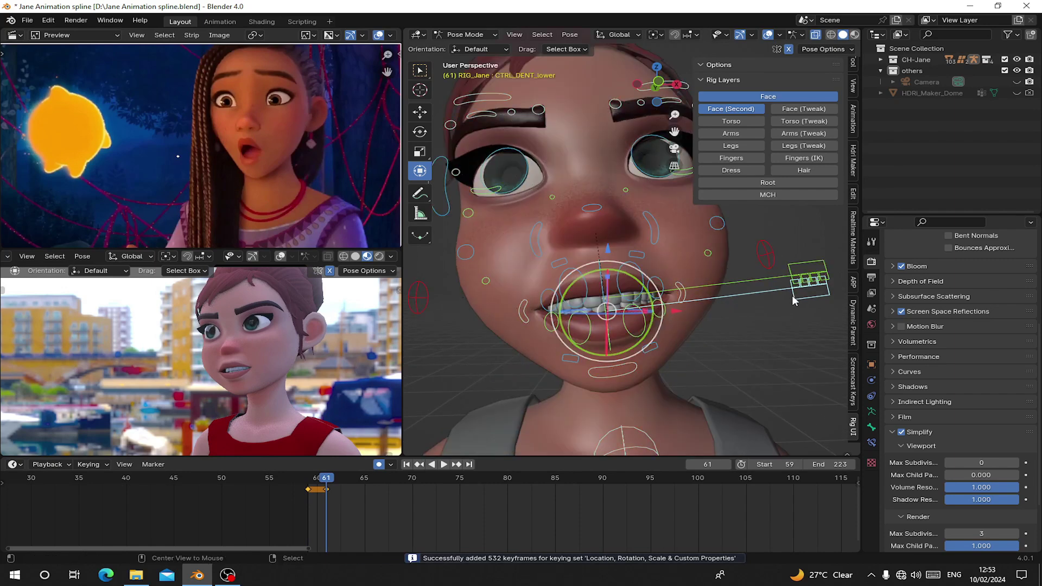
{"action": "key", "text": "alt+g"}
{"action": "right_click", "coordinate": [791, 274]}
{"action": "key", "text": "alt+g"}
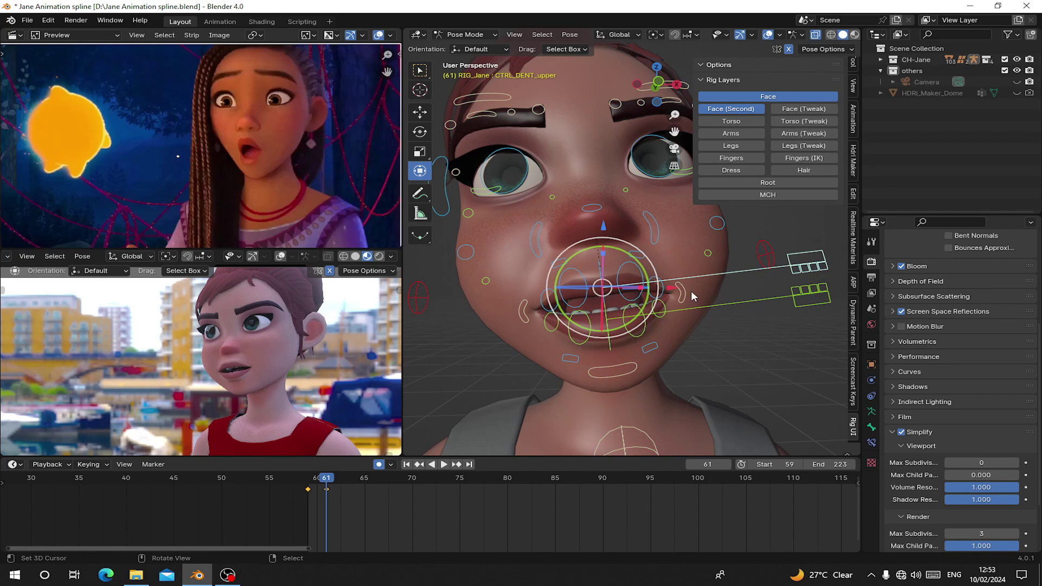
Move the left lip corner control inward about 0.0074 m along X at frame 61
{"action": "left_click", "coordinate": [693, 296]}
{"action": "key", "text": "g"}
{"action": "key", "text": "x"}
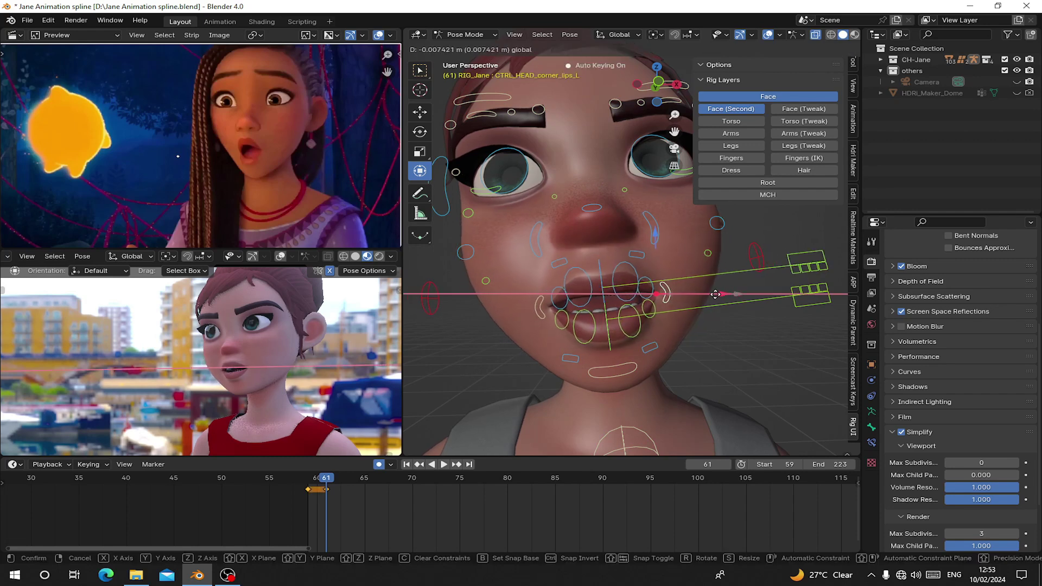
{"action": "left_click", "coordinate": [731, 280]}
Move the left chubby cheek control slightly inward along X at frame 61
{"action": "right_click", "coordinate": [754, 258]}
{"action": "middle_click_drag", "start_coordinate": [755, 257], "coordinate": [725, 276]}
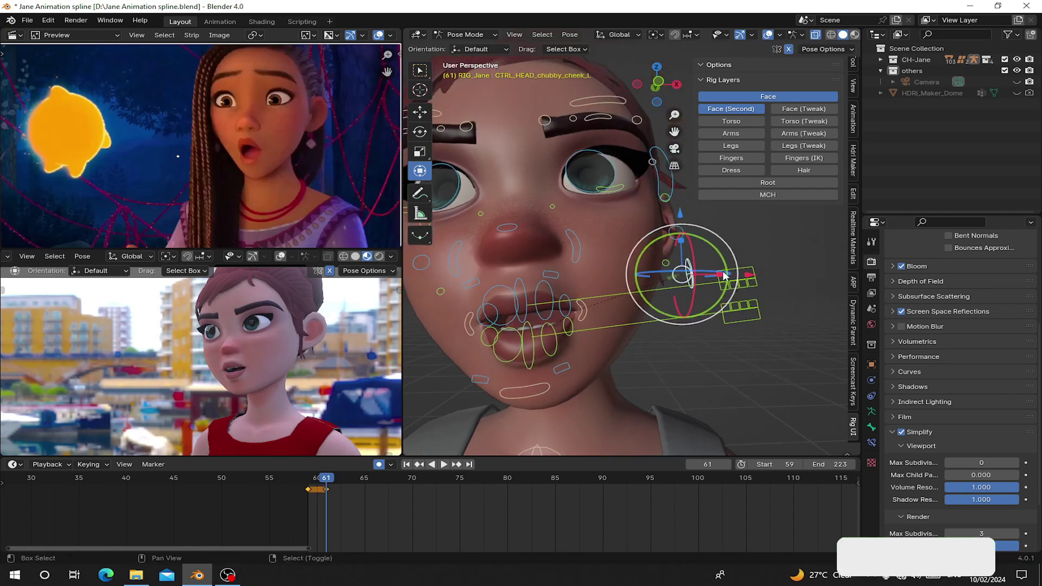
{"action": "left_click_drag", "start_coordinate": [751, 278], "coordinate": [740, 278]}
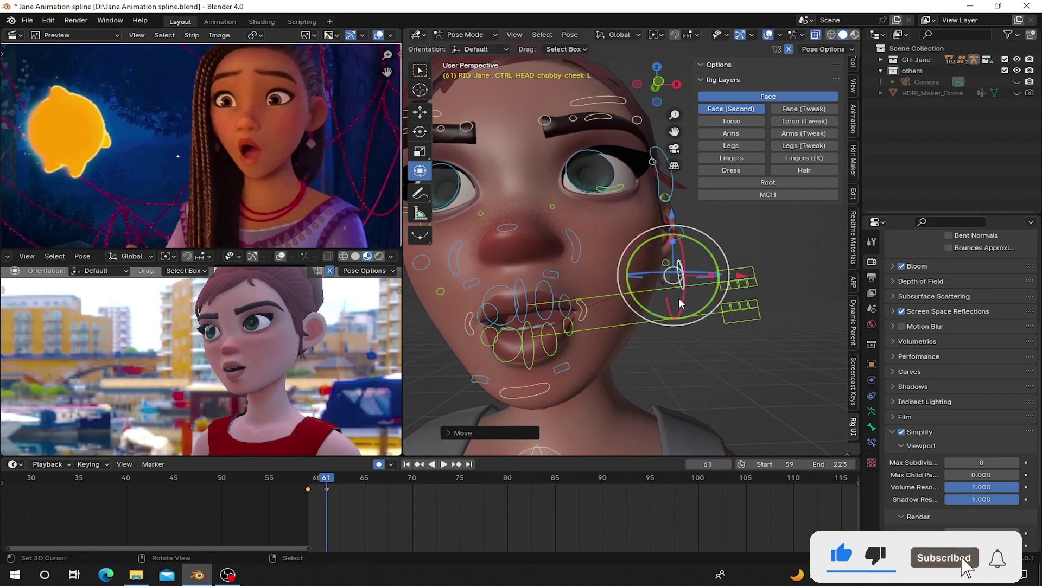
Lower the main jaw control about 0.0105 m along Z to open the mouth at frame 61
{"action": "middle_click_drag", "start_coordinate": [598, 291], "coordinate": [604, 274]}
{"action": "left_click", "coordinate": [549, 338]}
{"action": "left_click", "coordinate": [553, 398]}
{"action": "left_click_drag", "start_coordinate": [560, 358], "coordinate": [561, 371]}
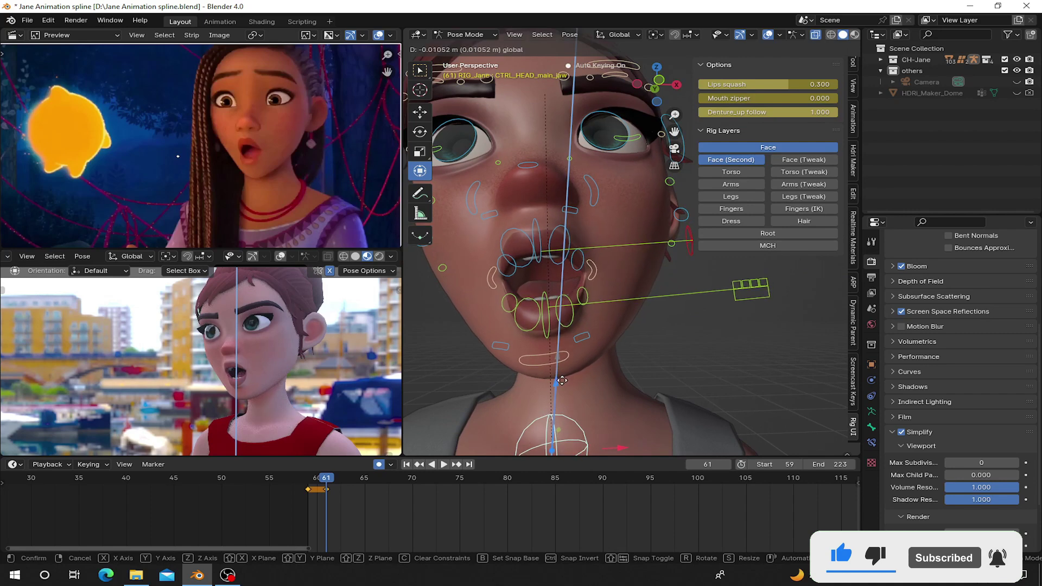
{"action": "left_click", "coordinate": [559, 378]}
Key the open-mouth pose on all face controls at frame 61 and check it in the timeline
{"action": "key", "text": "a"}
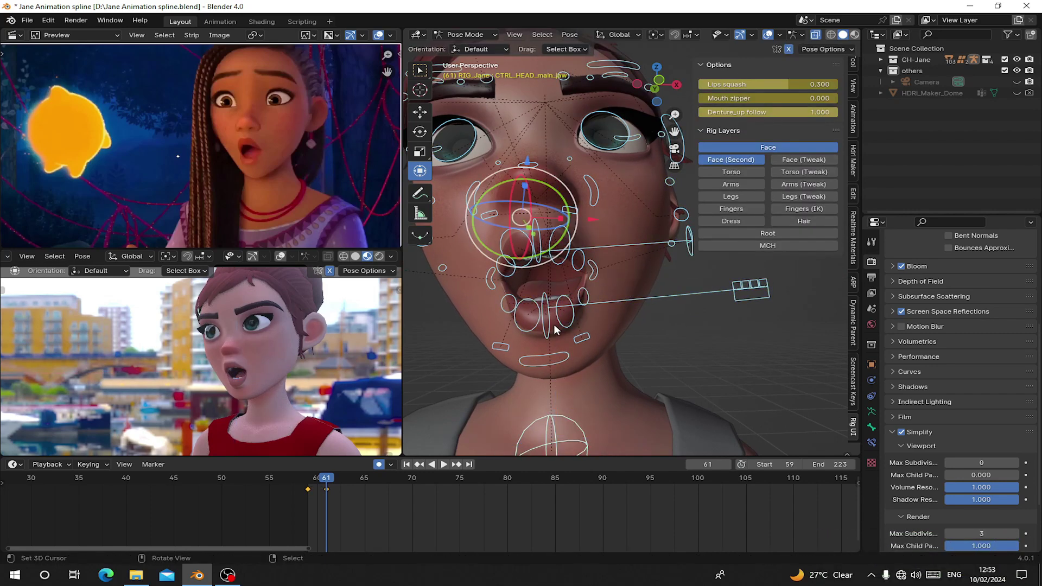
{"action": "key", "text": "i"}
{"action": "scroll", "coordinate": [318, 504], "scroll_direction": "up", "scroll_amount": 3}
{"action": "middle_click_drag", "start_coordinate": [316, 499], "coordinate": [529, 519]}
{"action": "scroll", "coordinate": [525, 519], "scroll_direction": "up", "scroll_amount": 6}
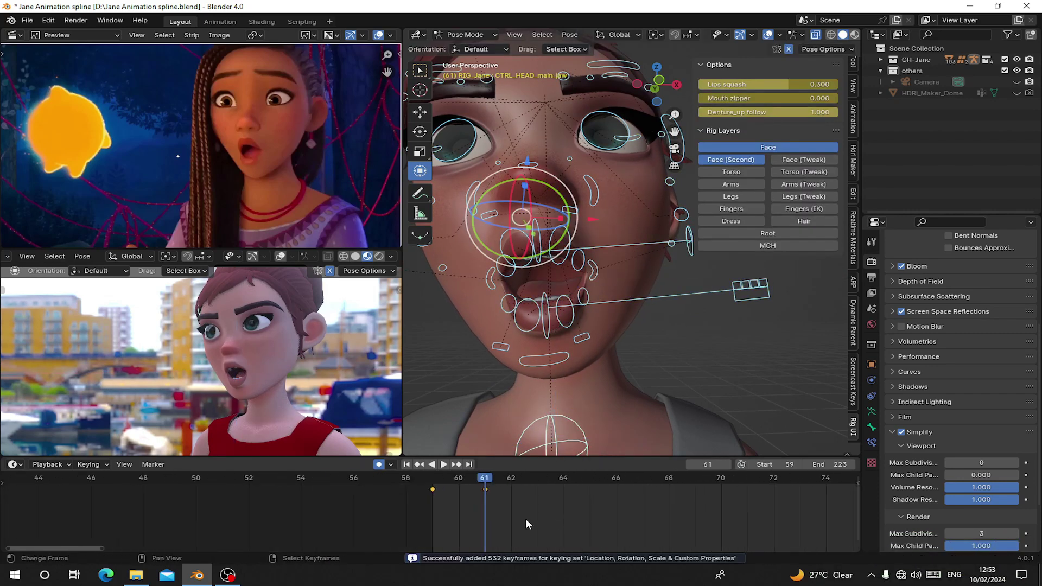
{"action": "left_click_drag", "start_coordinate": [468, 491], "coordinate": [485, 494]}
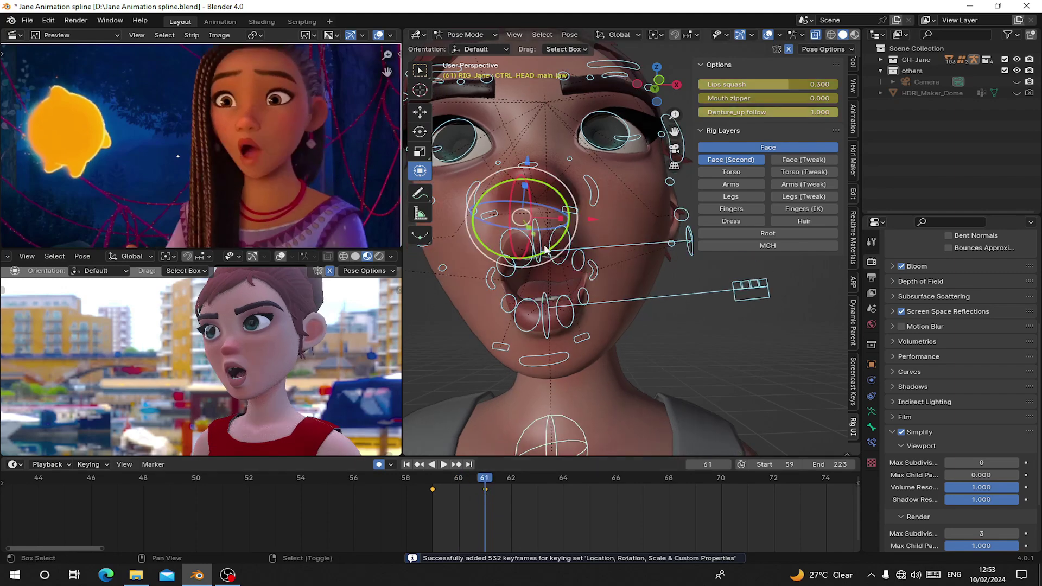
Raise the left main brow control along Z at frame 61 and key all face controls
{"action": "middle_click_drag", "start_coordinate": [596, 120], "coordinate": [574, 214], "text": "shift"}
{"action": "scroll", "coordinate": [576, 212], "scroll_direction": "up", "scroll_amount": 2}
{"action": "right_click", "coordinate": [591, 157]}
{"action": "left_click_drag", "start_coordinate": [583, 121], "coordinate": [587, 96]}
{"action": "right_click", "coordinate": [590, 131]}
{"action": "left_click_drag", "start_coordinate": [470, 503], "coordinate": [565, 519]}
{"action": "key", "text": "a"}
{"action": "key", "text": "i"}
Move the main jaw control at frame 64 to nearly close the mouth
{"action": "scroll", "coordinate": [571, 404], "scroll_direction": "down", "scroll_amount": 5}
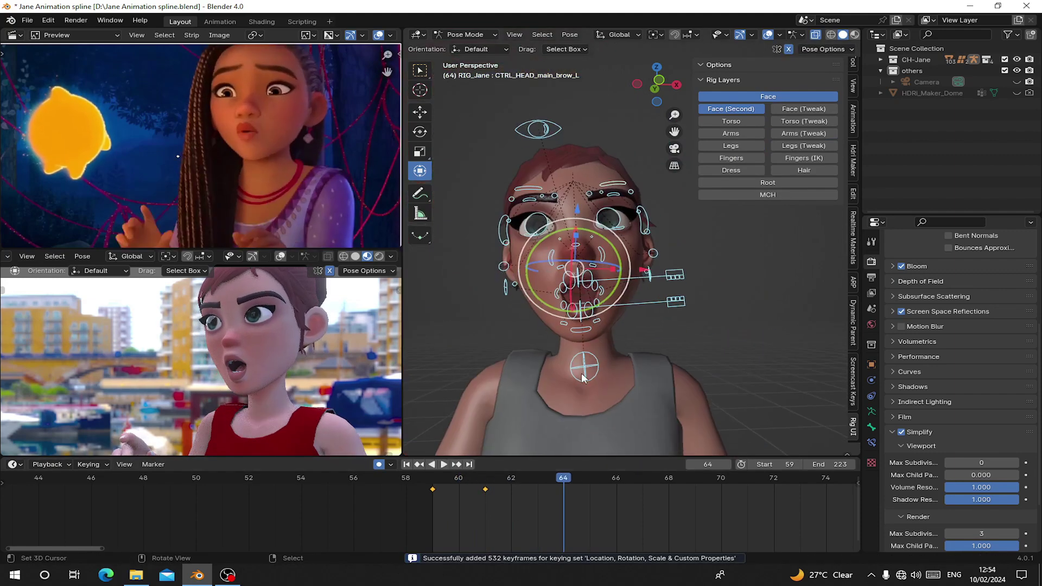
{"action": "scroll", "coordinate": [571, 402], "scroll_direction": "up", "scroll_amount": 2}
{"action": "right_click", "coordinate": [571, 402]}
{"action": "left_click_drag", "start_coordinate": [574, 339], "coordinate": [630, 335]}
{"action": "scroll", "coordinate": [574, 328], "scroll_direction": "up", "scroll_amount": 3}
Raise the left lower eyelid control along Z at frame 64
{"action": "right_click", "coordinate": [571, 342]}
{"action": "right_click", "coordinate": [601, 224]}
{"action": "left_click_drag", "start_coordinate": [601, 224], "coordinate": [595, 199]}
{"action": "mouse_move", "coordinate": [546, 503]}
{"action": "left_mouse_down"}
{"action": "mouse_move", "coordinate": [521, 492]}
{"action": "mouse_move", "coordinate": [559, 498]}
{"action": "left_mouse_up"}
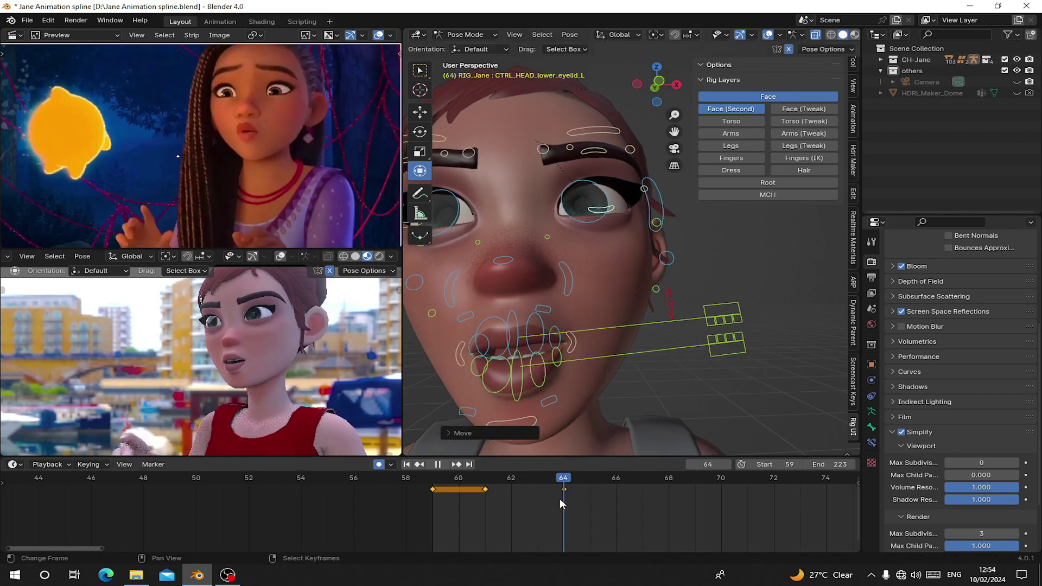
Lower the left main brow control slightly along Z and key all face controls at frame 64
{"action": "left_click", "coordinate": [597, 133]}
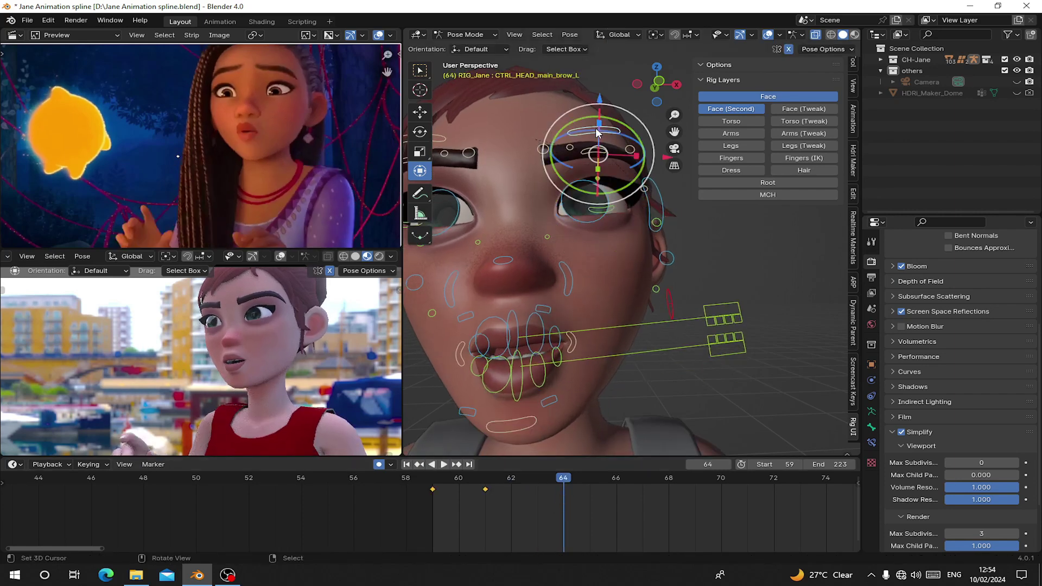
{"action": "left_click_drag", "start_coordinate": [597, 96], "coordinate": [599, 100]}
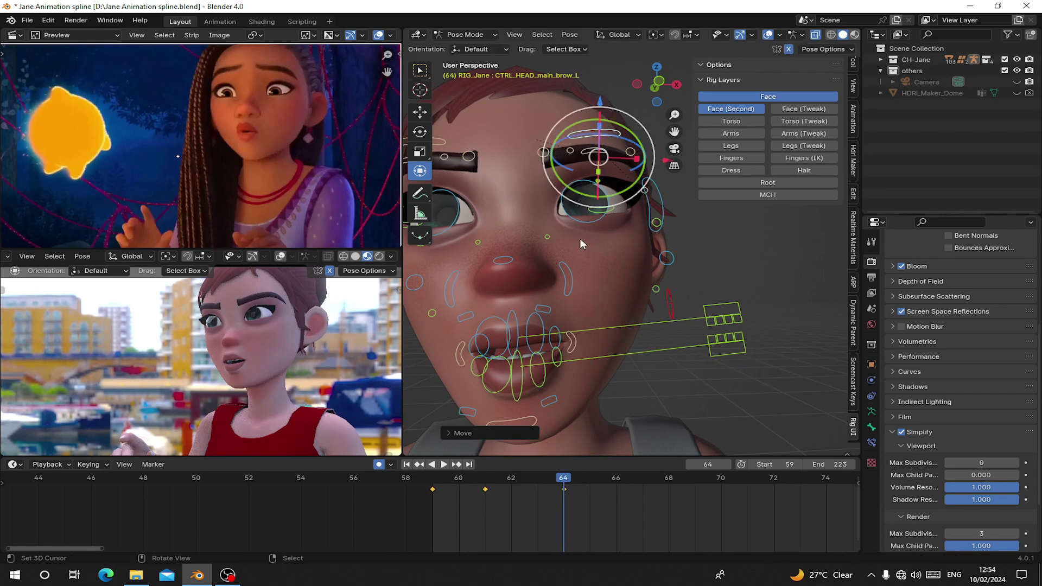
{"action": "key", "text": "a"}
{"action": "key", "text": "i"}
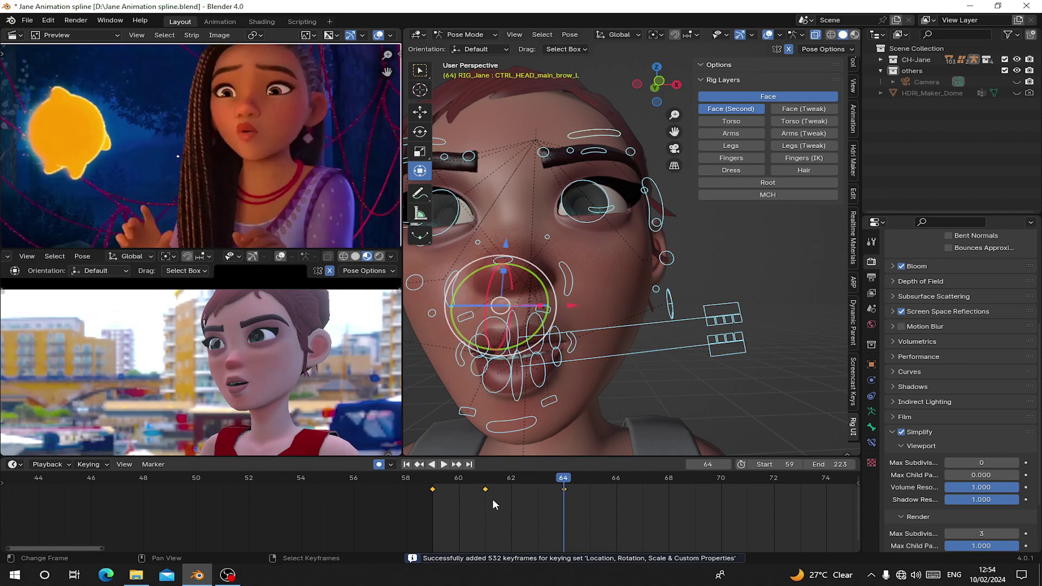
Key all face controls at frame 67 and move that keyframe to frame 66
{"action": "key", "text": "space"}
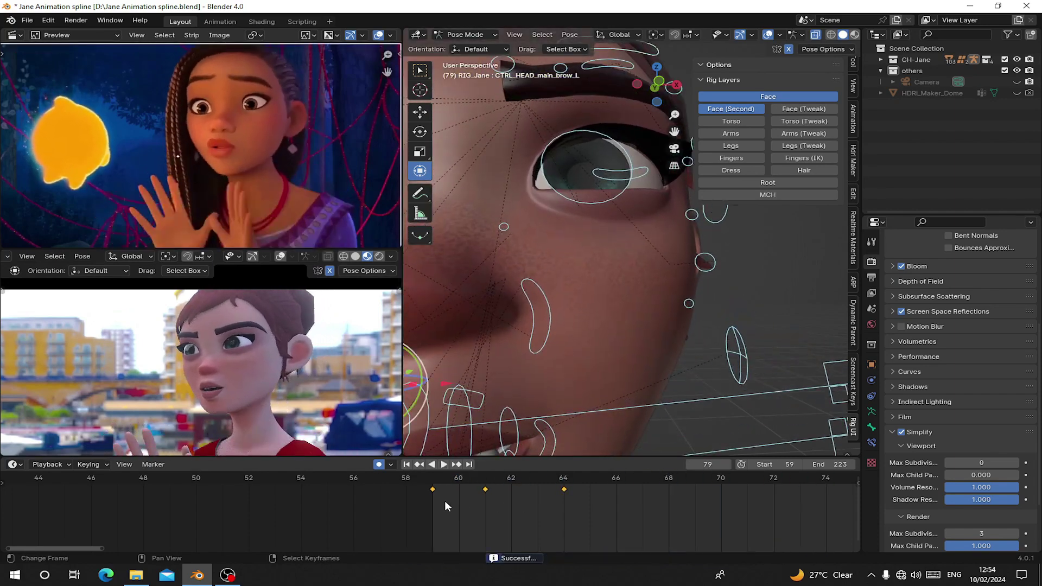
{"action": "left_click_drag", "start_coordinate": [444, 501], "coordinate": [572, 515]}
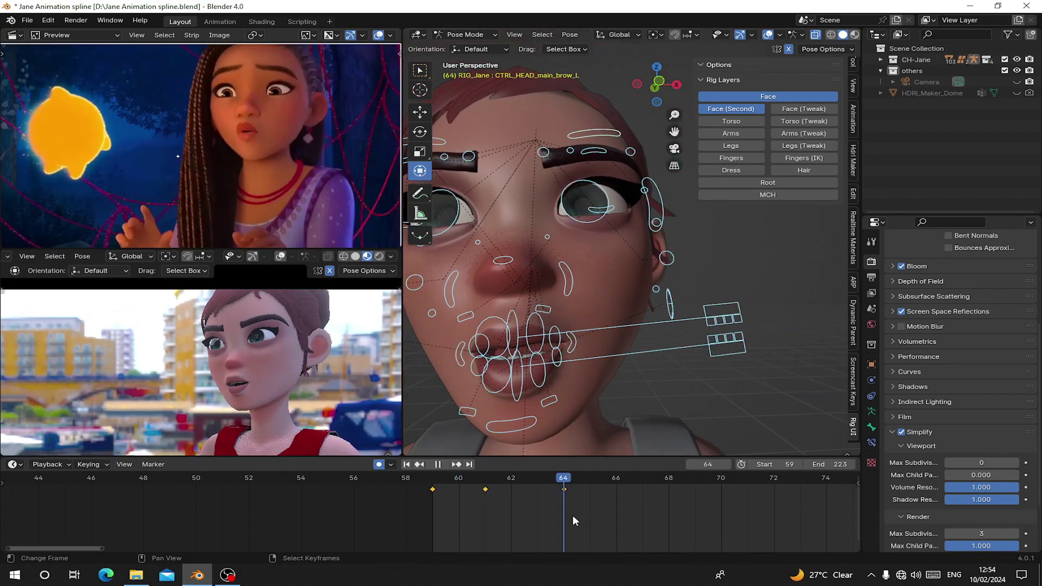
{"action": "key", "text": "space"}
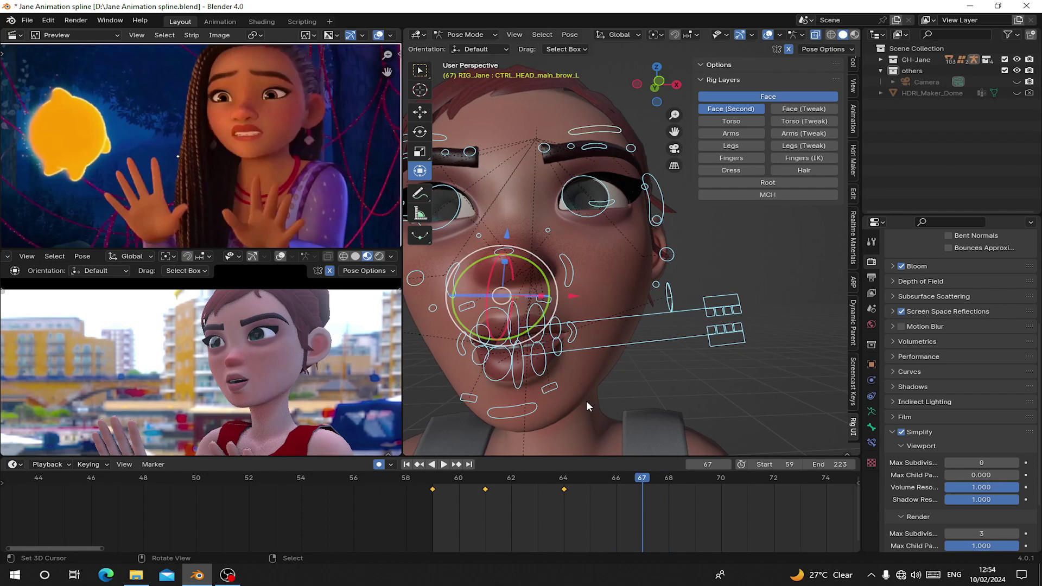
{"action": "key", "text": "i"}
{"action": "left_click_drag", "start_coordinate": [641, 513], "coordinate": [621, 513]}
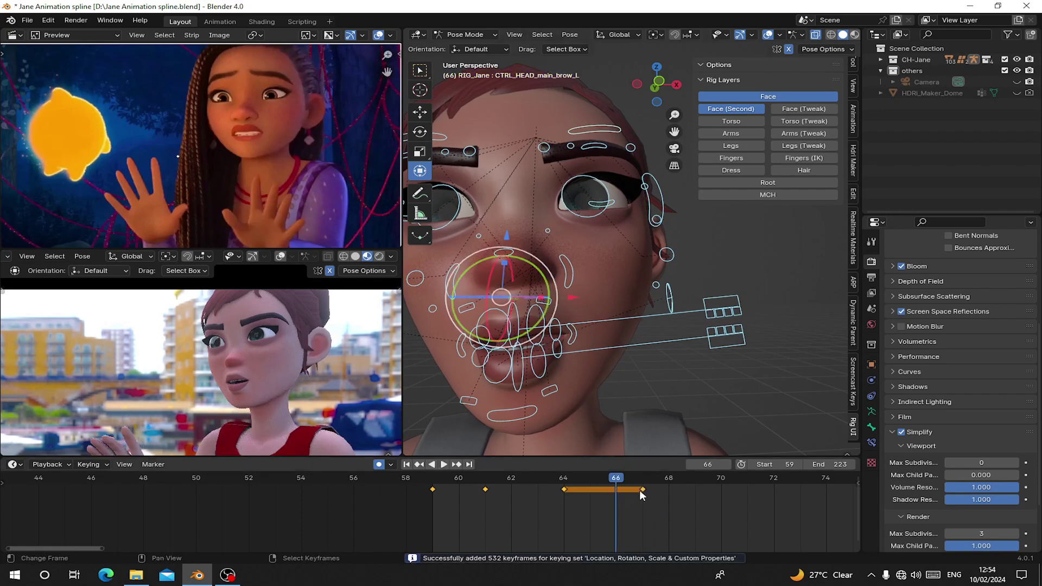
{"action": "left_click", "coordinate": [644, 491]}
{"action": "key", "text": "g"}
{"action": "left_click", "coordinate": [623, 498]}
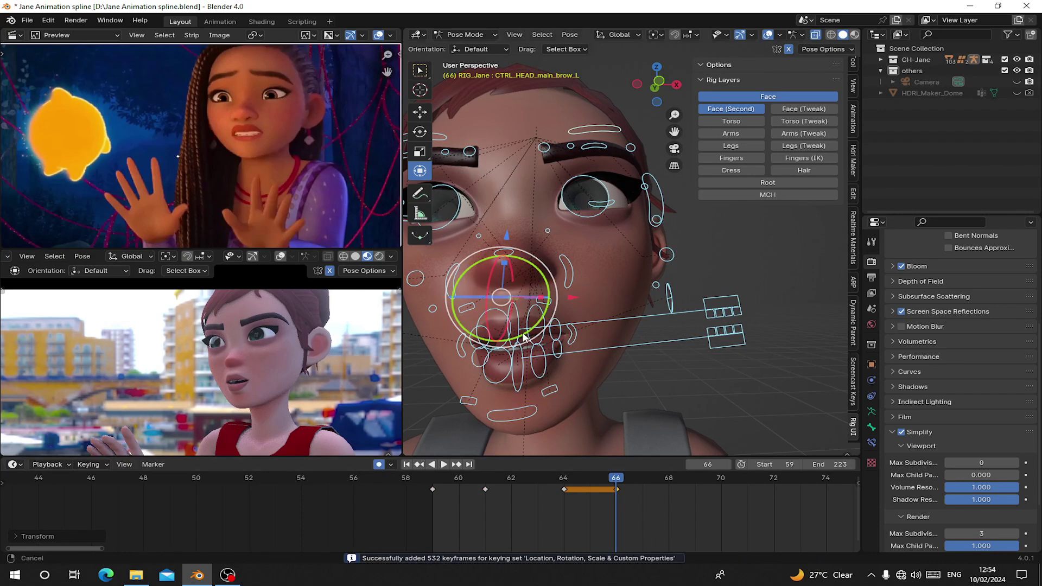
Lower the main jaw control slightly along Z at frame 66
{"action": "middle_click_drag", "start_coordinate": [581, 383], "coordinate": [550, 353], "text": "shift"}
{"action": "left_click", "coordinate": [536, 435]}
{"action": "left_click_drag", "start_coordinate": [546, 378], "coordinate": [547, 383]}
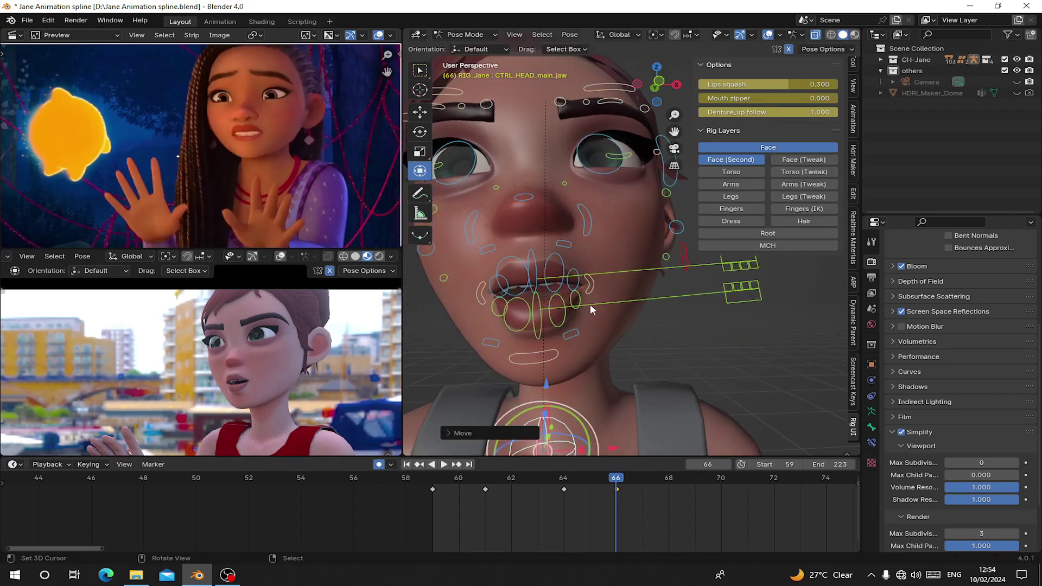
Move the left lip corner control outward along X at frame 66 to widen the mouth
{"action": "left_click", "coordinate": [589, 286]}
{"action": "key", "text": "g"}
{"action": "key", "text": "x"}
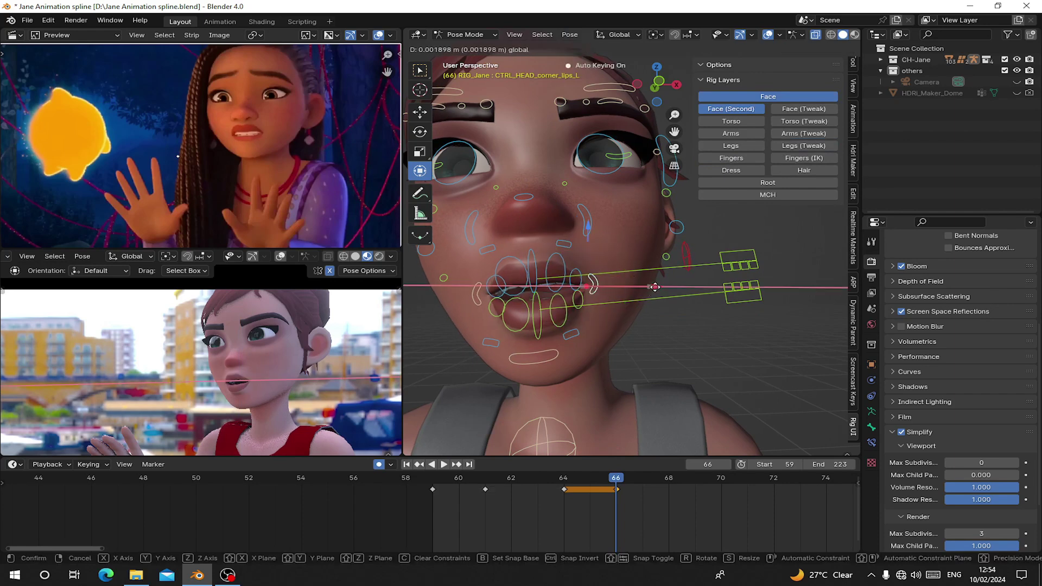
{"action": "left_click_drag", "start_coordinate": [667, 288], "coordinate": [668, 287]}
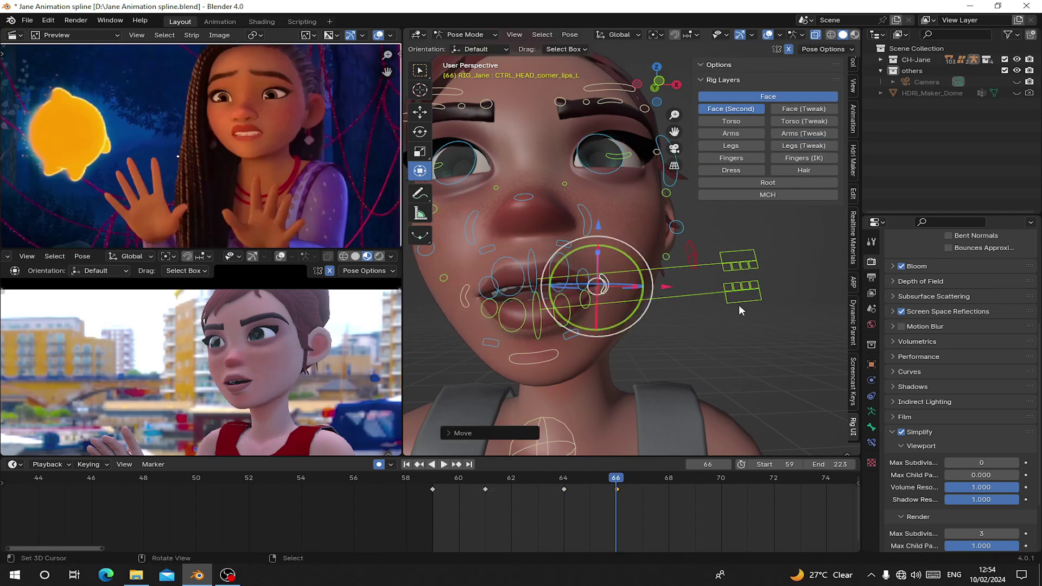
Raise the lower teeth control about 0.0037 m and lower the upper teeth control about 0.0034 m along Z at frame 66
{"action": "left_click", "coordinate": [739, 304]}
{"action": "left_click_drag", "start_coordinate": [547, 248], "coordinate": [551, 240]}
{"action": "left_click", "coordinate": [722, 283]}
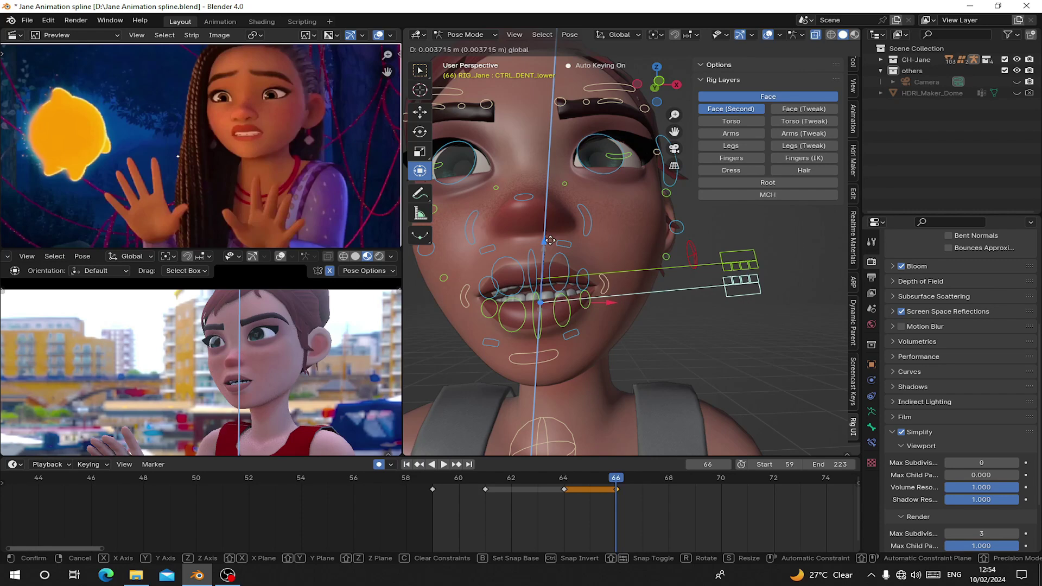
{"action": "left_click", "coordinate": [727, 271]}
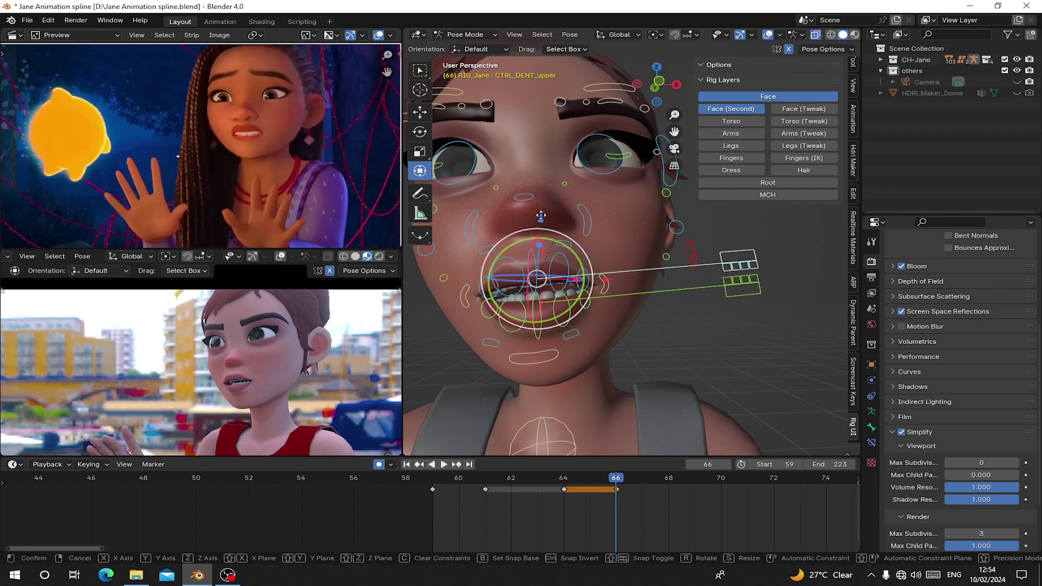
{"action": "key", "text": "g"}
{"action": "key", "text": "z"}
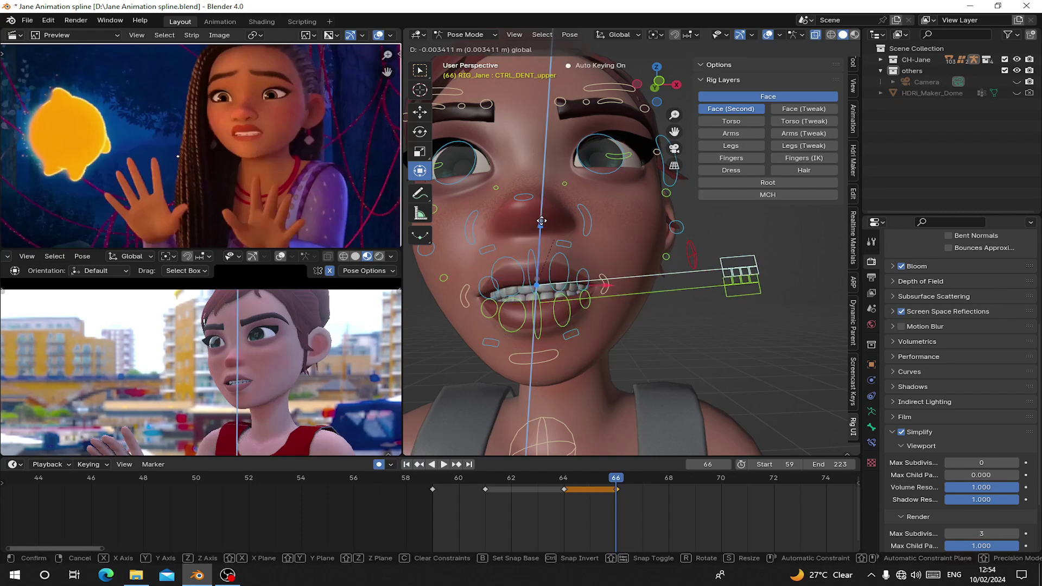
{"action": "left_click", "coordinate": [542, 221]}
Raise the right and left inner upper lip controls together about 0.0009 m along Z at frame 66
{"action": "left_click", "coordinate": [509, 288]}
{"action": "left_click", "coordinate": [509, 259], "text": "shift"}
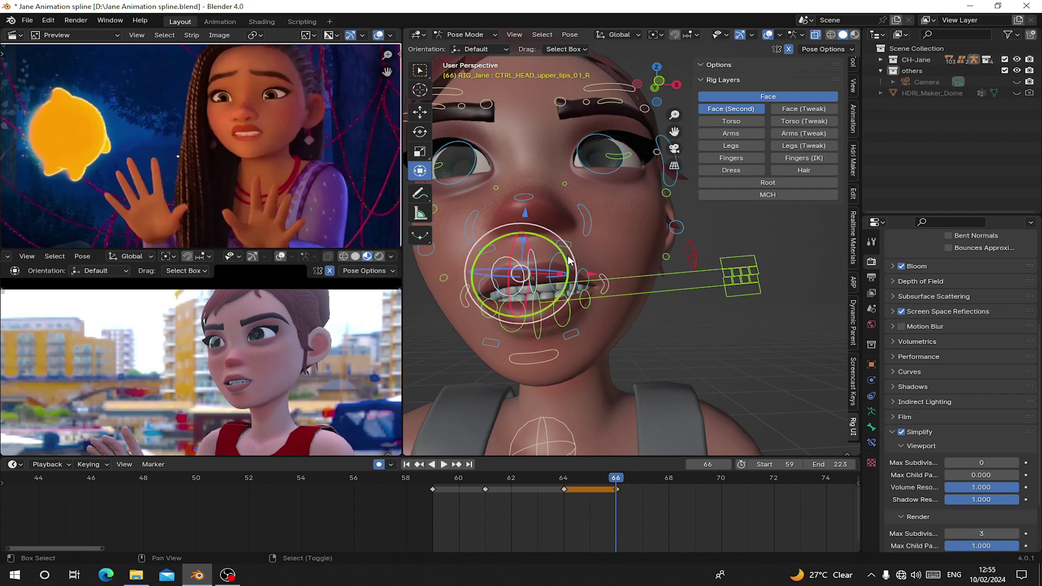
{"action": "left_click", "coordinate": [569, 265], "text": "shift"}
{"action": "left_click_drag", "start_coordinate": [540, 210], "coordinate": [541, 205]}
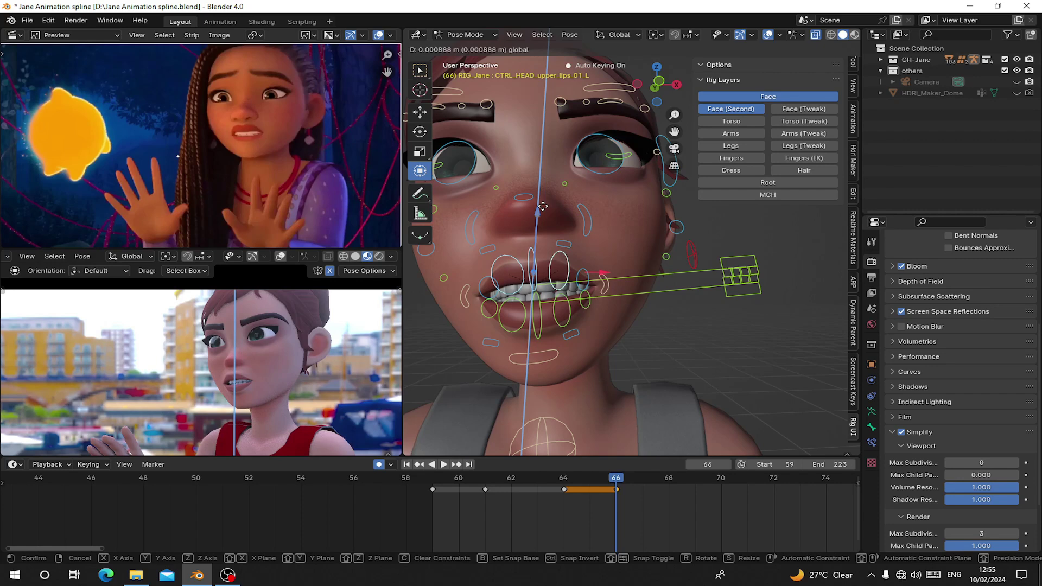
{"action": "left_click", "coordinate": [542, 206]}
Nudge the middle, right and left lower lip controls together and key all face controls at frame 66
{"action": "left_click", "coordinate": [555, 299]}
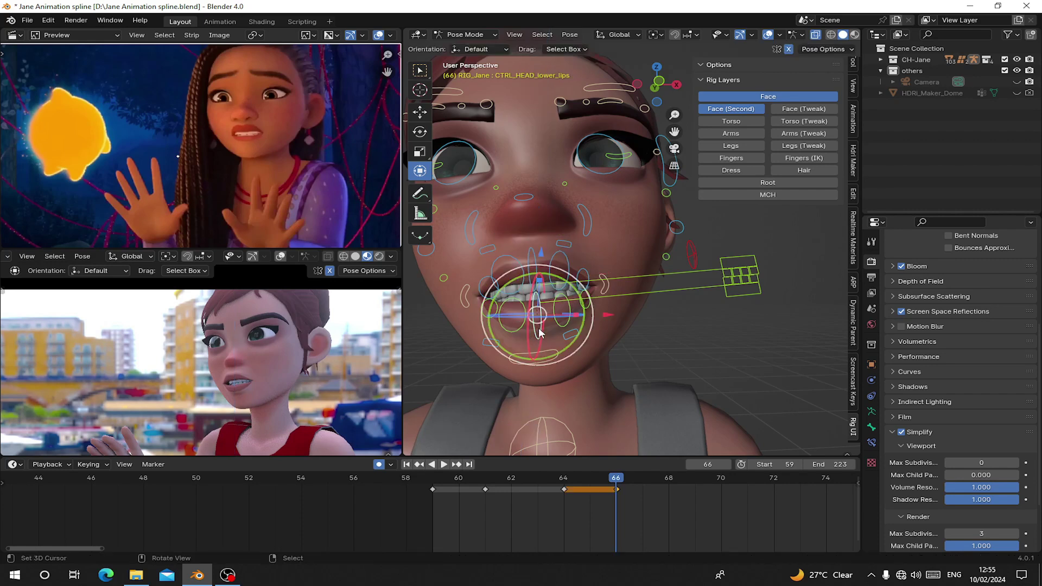
{"action": "right_click", "coordinate": [513, 331], "text": "shift"}
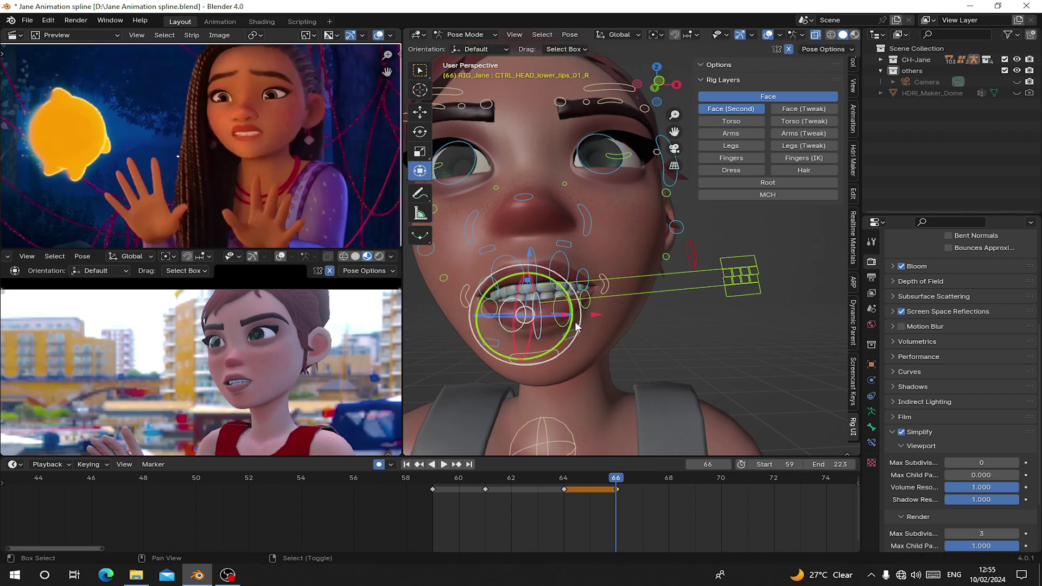
{"action": "right_click", "coordinate": [569, 326], "text": "shift"}
{"action": "middle_click_drag", "start_coordinate": [569, 327], "coordinate": [508, 332]}
{"action": "left_click_drag", "start_coordinate": [543, 310], "coordinate": [544, 308]}
{"action": "key", "text": "a"}
{"action": "key", "text": "i"}
{"action": "middle_click_drag", "start_coordinate": [518, 281], "coordinate": [562, 288]}
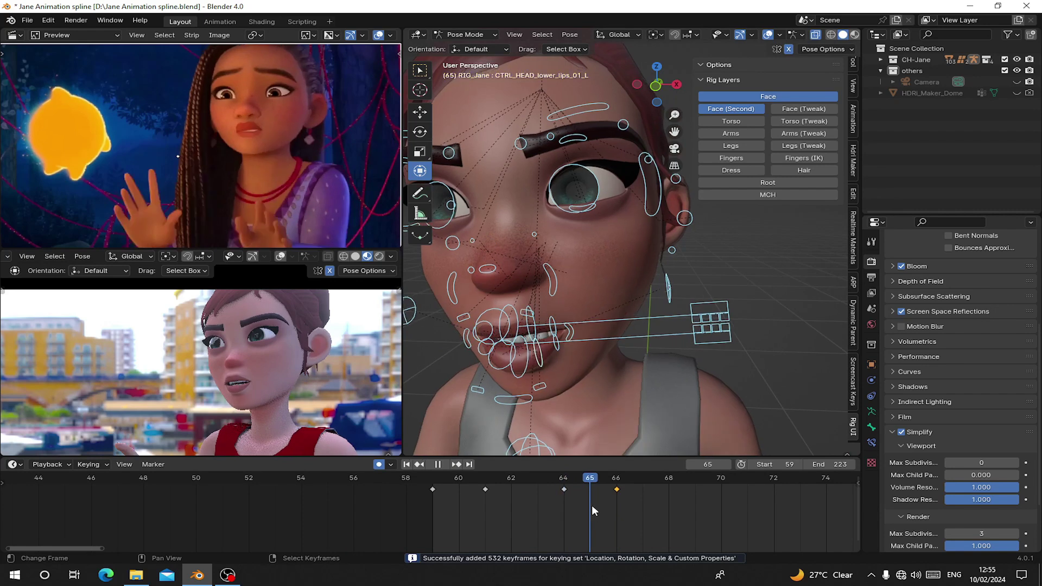
{"action": "key", "text": "space"}
Lower the left main brow control about 0.0003 m along Z and key all face controls at frame 66
{"action": "left_click", "coordinate": [595, 112]}
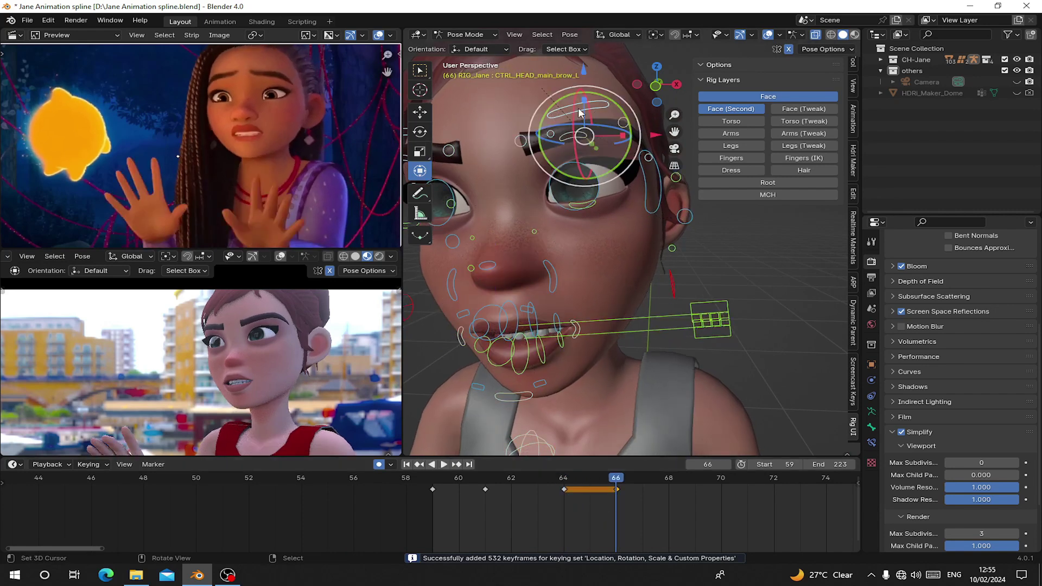
{"action": "key", "text": "g"}
{"action": "key", "text": "z"}
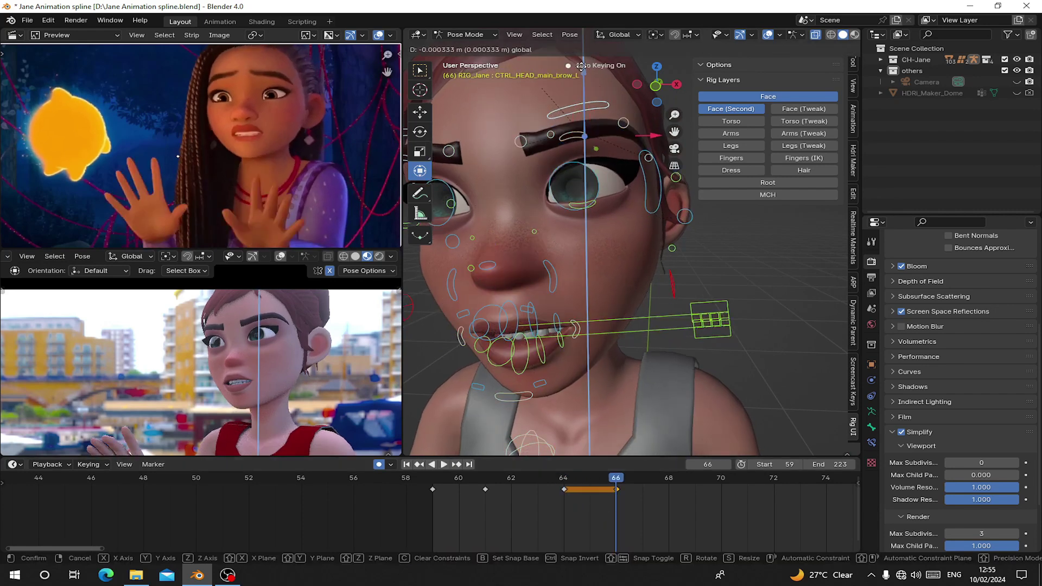
{"action": "left_click", "coordinate": [582, 67]}
{"action": "key", "text": "a"}
{"action": "key", "text": "i"}
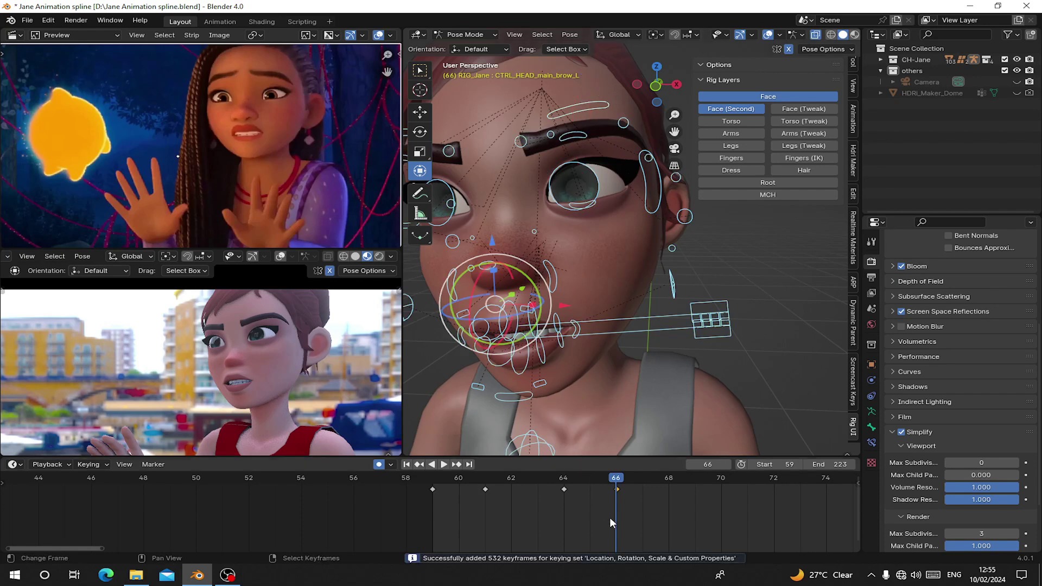
Advance the animation to frame 68 and key all face controls there
{"action": "middle_click_drag", "start_coordinate": [610, 516], "coordinate": [507, 527]}
{"action": "key", "text": "space"}
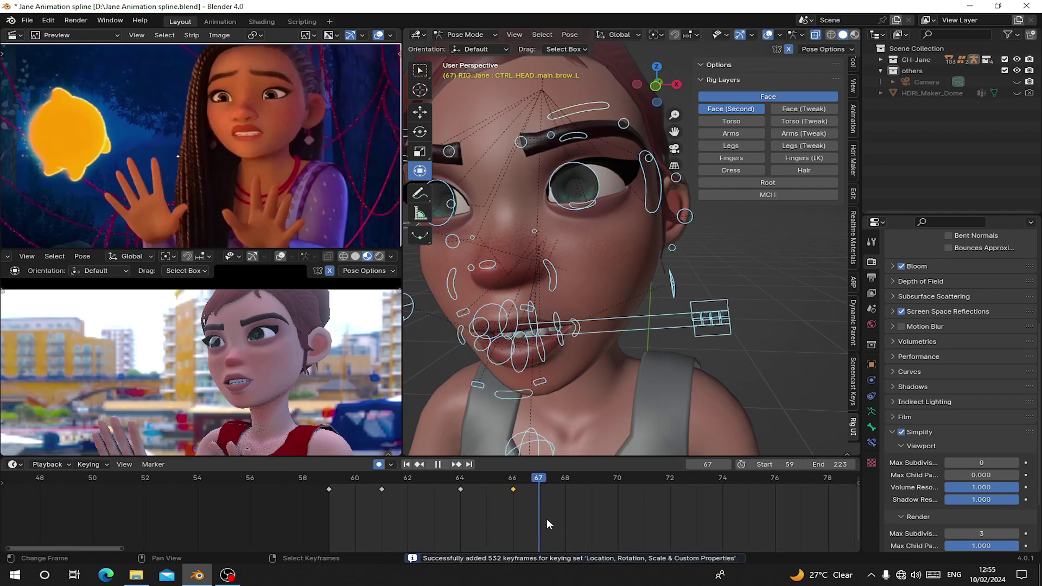
{"action": "key", "text": "space"}
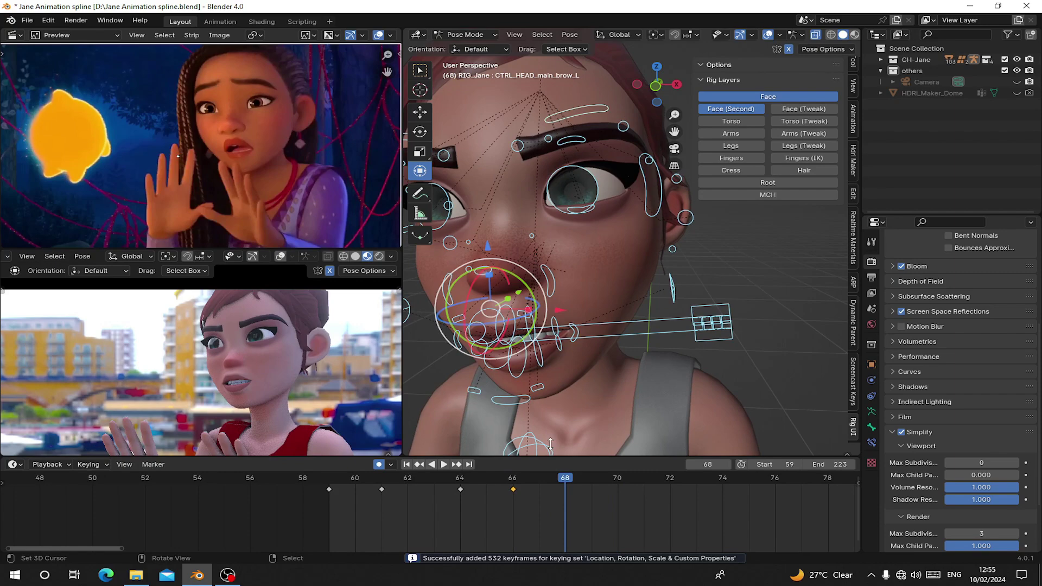
{"action": "key", "text": "i"}
Lower the main jaw control along Z at frame 68 to open the mouth
{"action": "middle_click_drag", "start_coordinate": [526, 342], "coordinate": [533, 333]}
{"action": "middle_click_drag", "start_coordinate": [525, 411], "coordinate": [542, 309], "text": "shift"}
{"action": "right_click", "coordinate": [546, 376]}
{"action": "key", "text": "g"}
{"action": "key", "text": "z"}
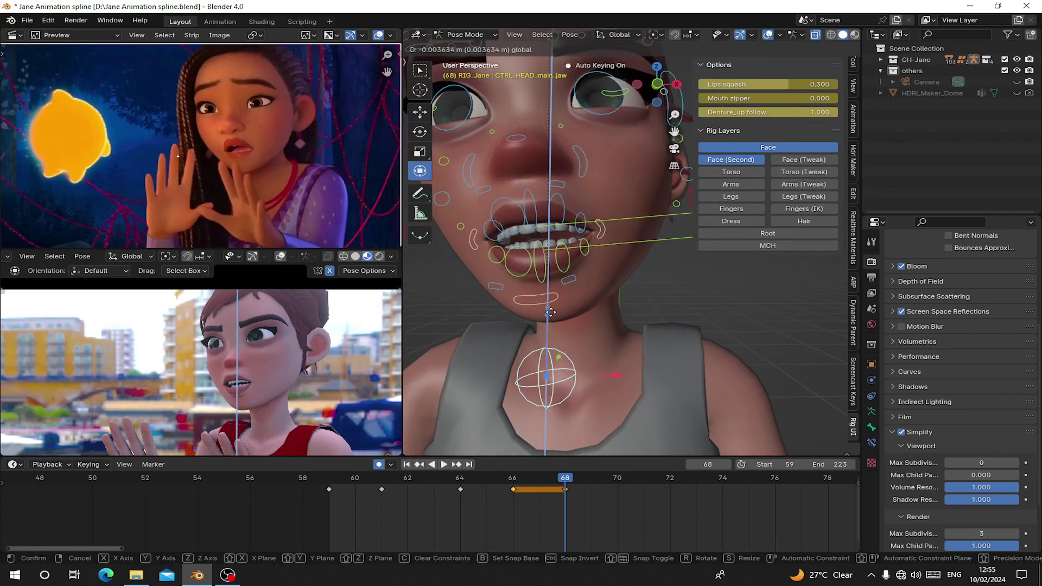
{"action": "left_click", "coordinate": [551, 321]}
Clear the location offset of the teeth control at frame 68
{"action": "middle_click_drag", "start_coordinate": [607, 260], "coordinate": [597, 301], "text": "shift"}
{"action": "right_click", "coordinate": [599, 272]}
{"action": "key", "text": "alt+g"}
{"action": "right_click", "coordinate": [605, 242]}
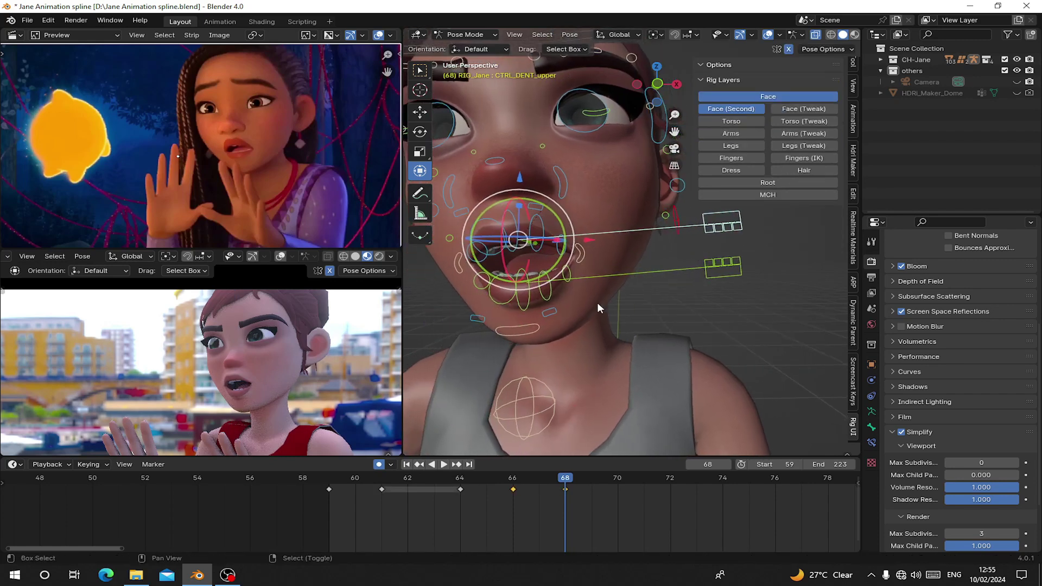
Fine-tune the main jaw and left lip corner controls and key all face controls at frame 68
{"action": "right_click", "coordinate": [543, 379]}
{"action": "left_click_drag", "start_coordinate": [525, 343], "coordinate": [526, 339]}
{"action": "right_click", "coordinate": [581, 259]}
{"action": "left_click_drag", "start_coordinate": [643, 253], "coordinate": [648, 254]}
{"action": "left_click_drag", "start_coordinate": [586, 189], "coordinate": [587, 198]}
{"action": "left_click", "coordinate": [587, 198]}
{"action": "key", "text": "i"}
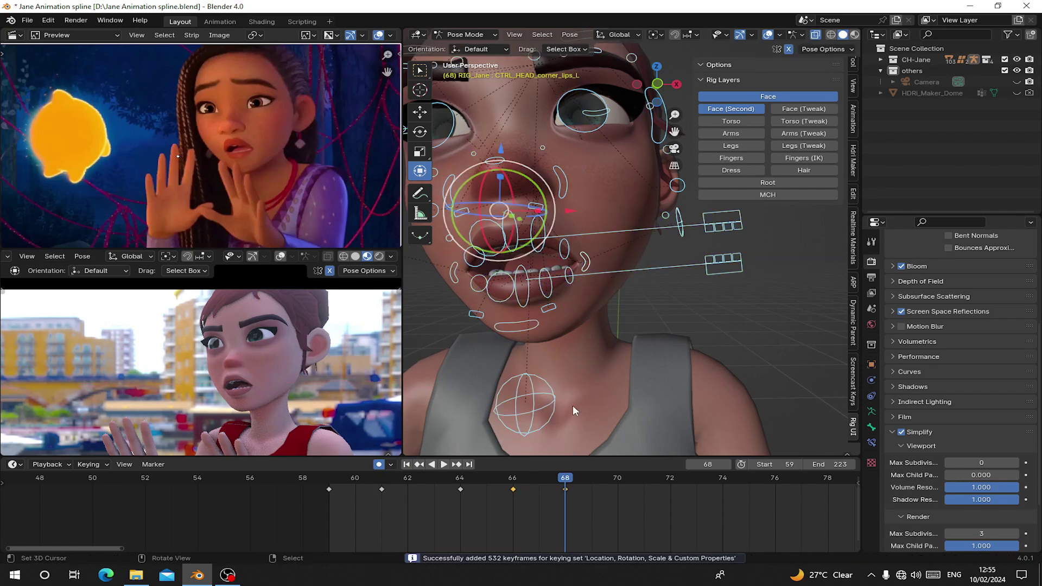
Advance to frame 74 and lower the main jaw control along Z to open the mouth wider
{"action": "middle_click_drag", "start_coordinate": [568, 513], "coordinate": [512, 517]}
{"action": "key", "text": "space"}
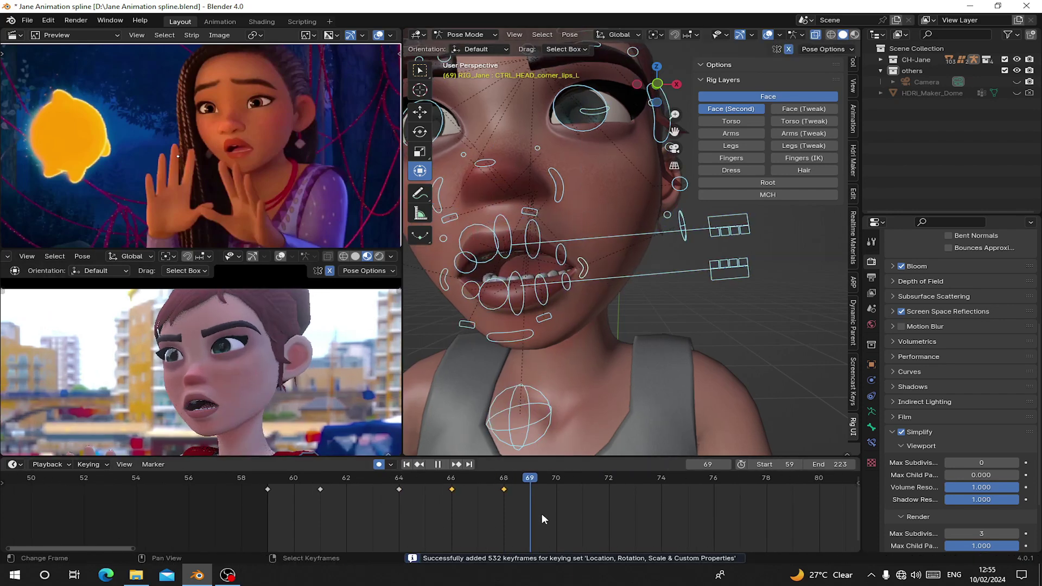
{"action": "key", "text": "space"}
{"action": "scroll", "coordinate": [645, 430], "scroll_direction": "down", "scroll_amount": 5}
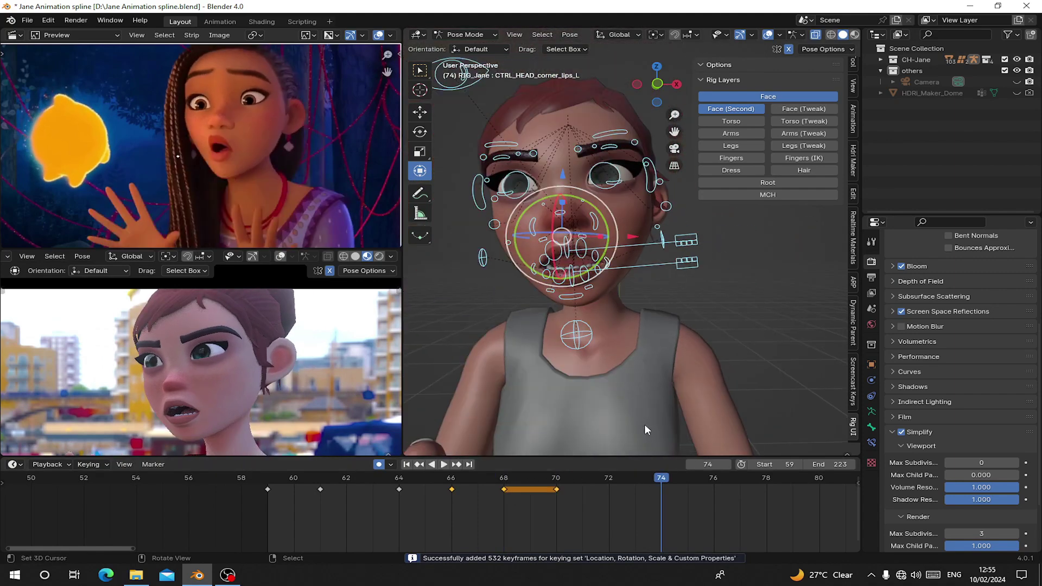
{"action": "middle_click_drag", "start_coordinate": [564, 352], "coordinate": [569, 336]}
{"action": "scroll", "coordinate": [569, 337], "scroll_direction": "up", "scroll_amount": 2}
{"action": "right_click", "coordinate": [563, 322]}
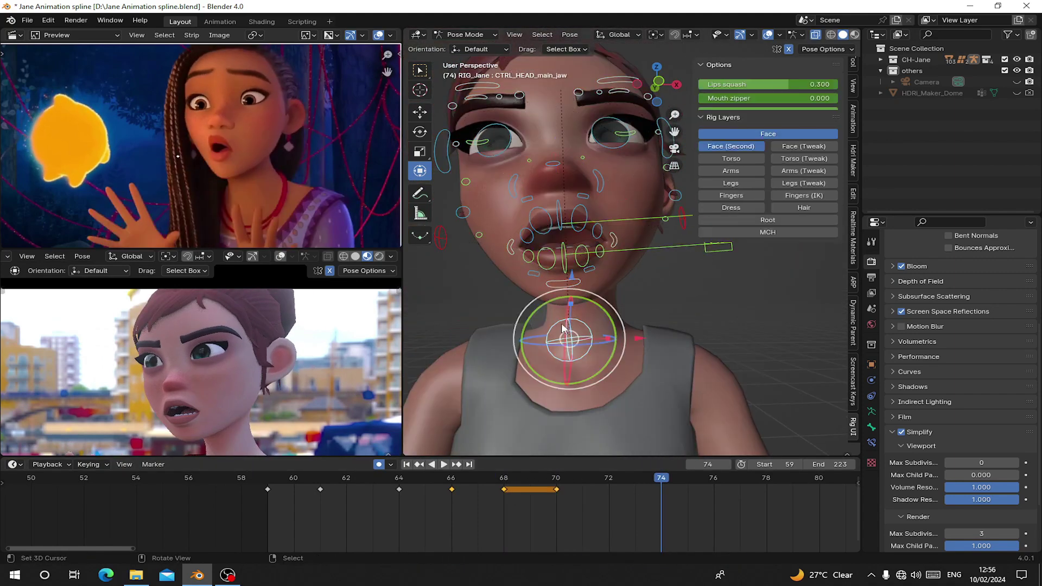
{"action": "left_click_drag", "start_coordinate": [571, 283], "coordinate": [571, 296]}
Pull the left lip corner control inward along X and key all face controls at frame 74
{"action": "right_click", "coordinate": [607, 250]}
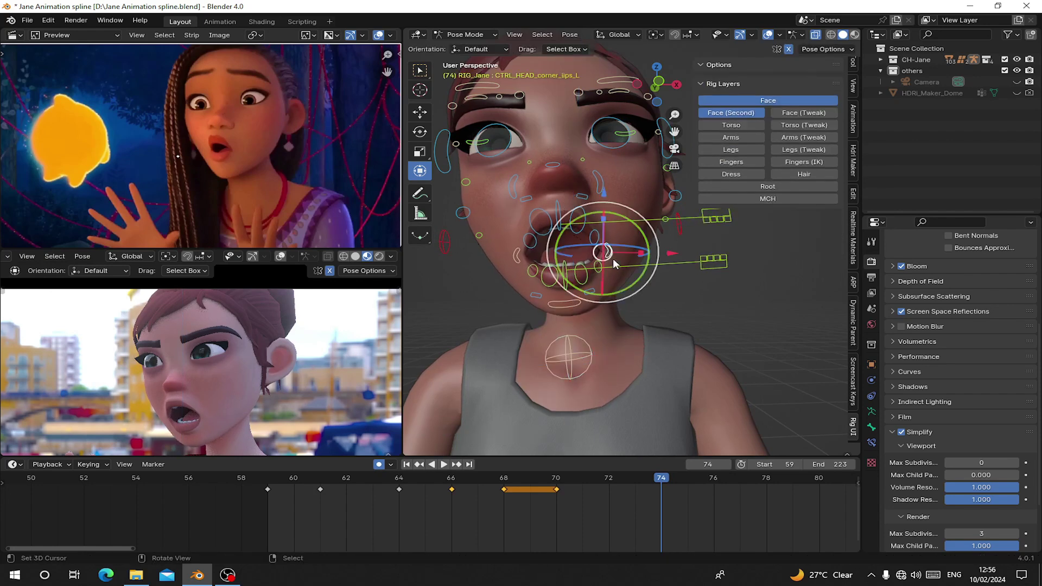
{"action": "left_click_drag", "start_coordinate": [671, 257], "coordinate": [661, 252]}
{"action": "left_click", "coordinate": [573, 498]}
{"action": "key", "text": "space"}
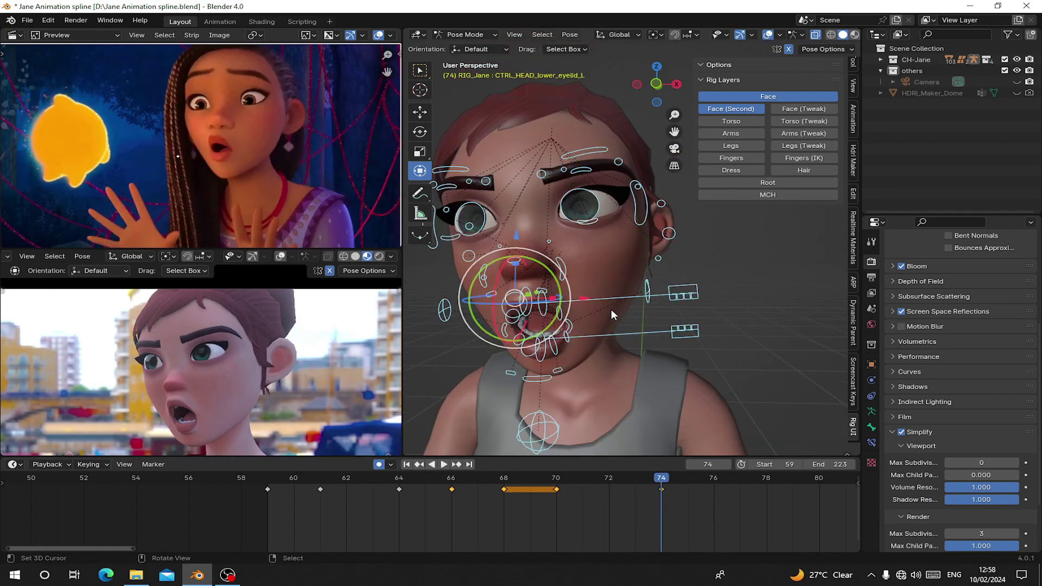
{"action": "key", "text": "i"}
Compare the motion from frame 70 to 74 and raise the left main brow control along Z at frame 74
{"action": "left_click", "coordinate": [566, 493]}
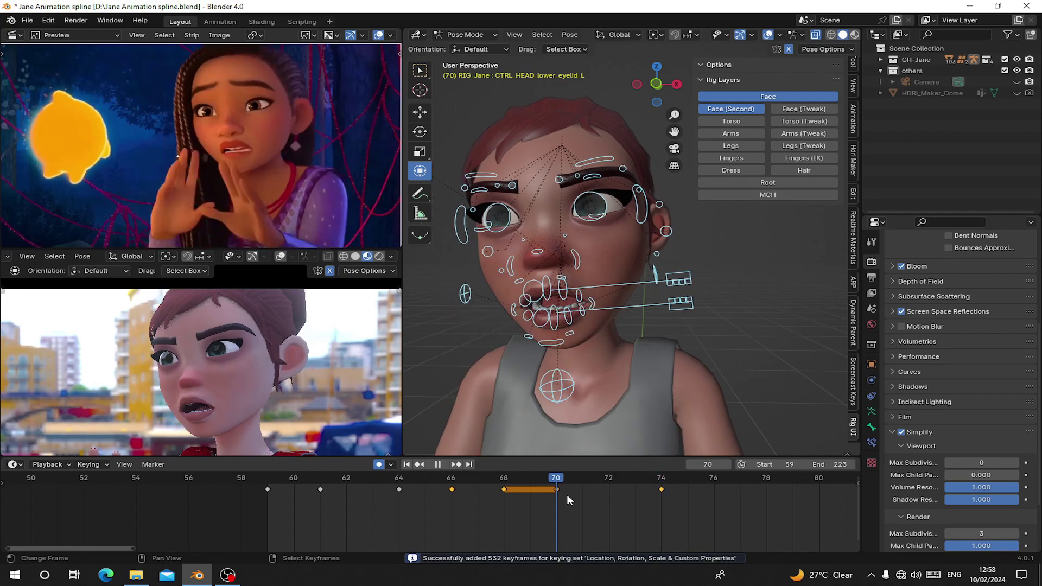
{"action": "key", "text": "space"}
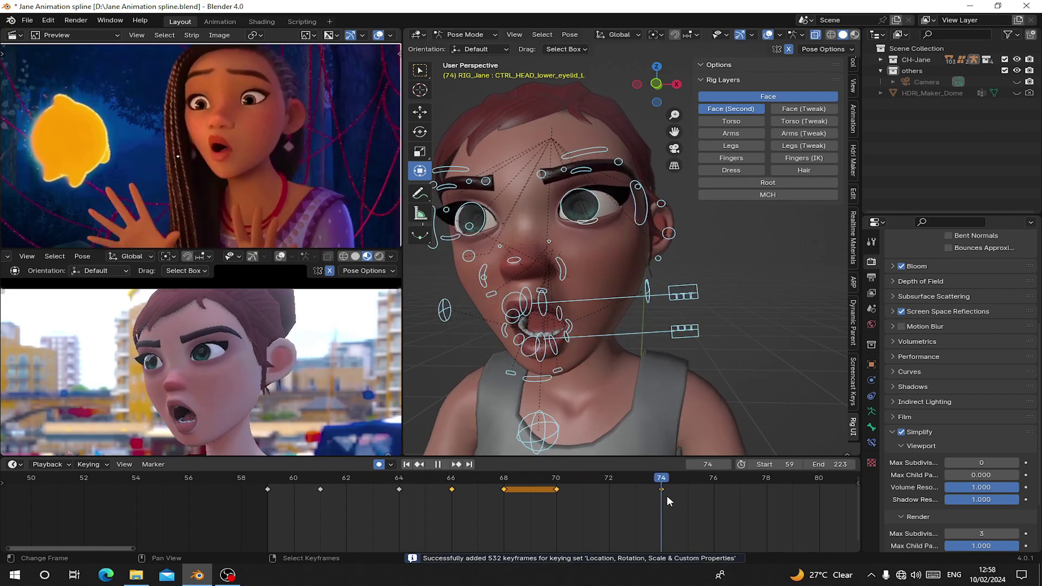
{"action": "key", "text": "space"}
{"action": "left_click", "coordinate": [588, 170]}
{"action": "left_click", "coordinate": [590, 151]}
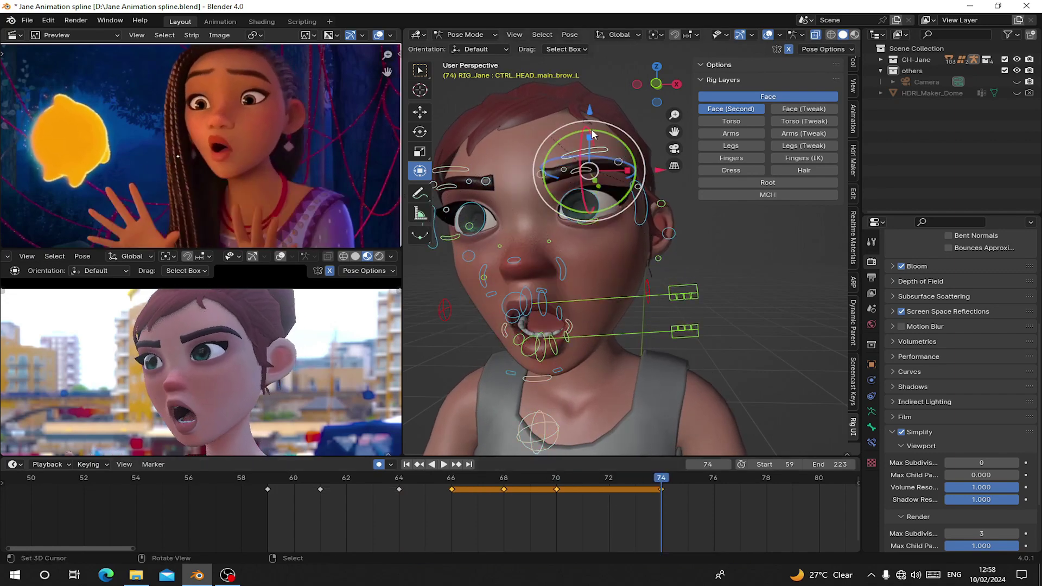
{"action": "left_click_drag", "start_coordinate": [590, 111], "coordinate": [591, 100]}
{"action": "key", "text": "z"}
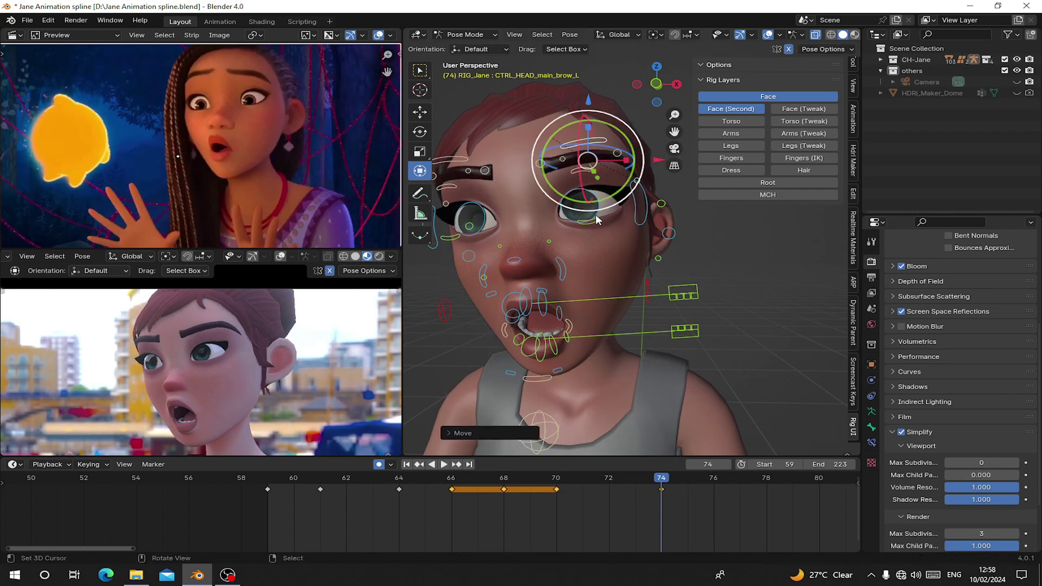
Lower the left lower eyelid control along Z at frame 74
{"action": "left_click", "coordinate": [595, 222]}
{"action": "left_click_drag", "start_coordinate": [590, 159], "coordinate": [590, 161]}
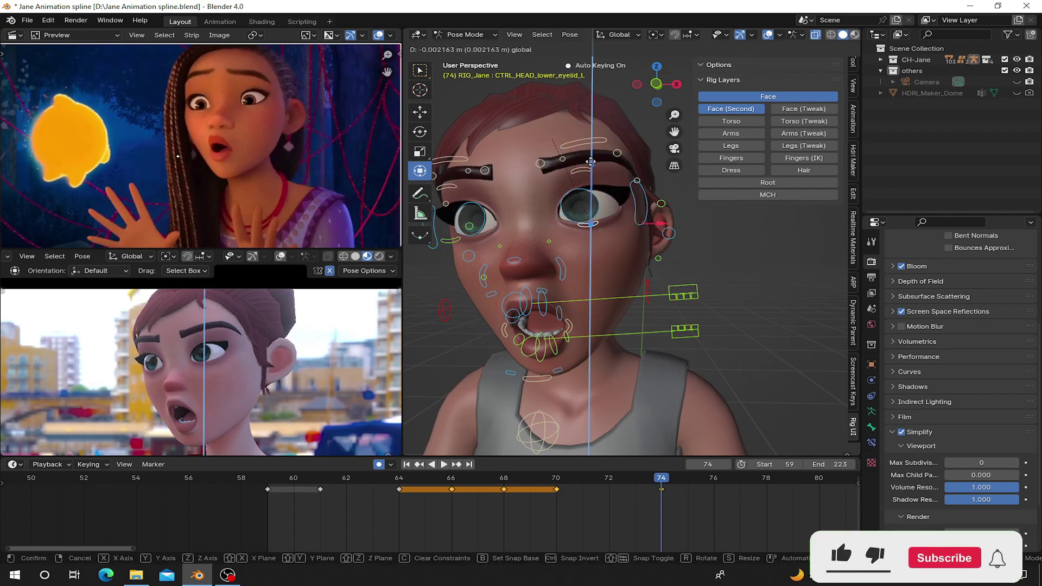
{"action": "left_click", "coordinate": [592, 168]}
Play the animation from the start and fine-tune the left lip corner control along X and Z around frames 68 and 70
{"action": "left_click_drag", "start_coordinate": [657, 489], "coordinate": [253, 469]}
{"action": "key", "text": "space"}
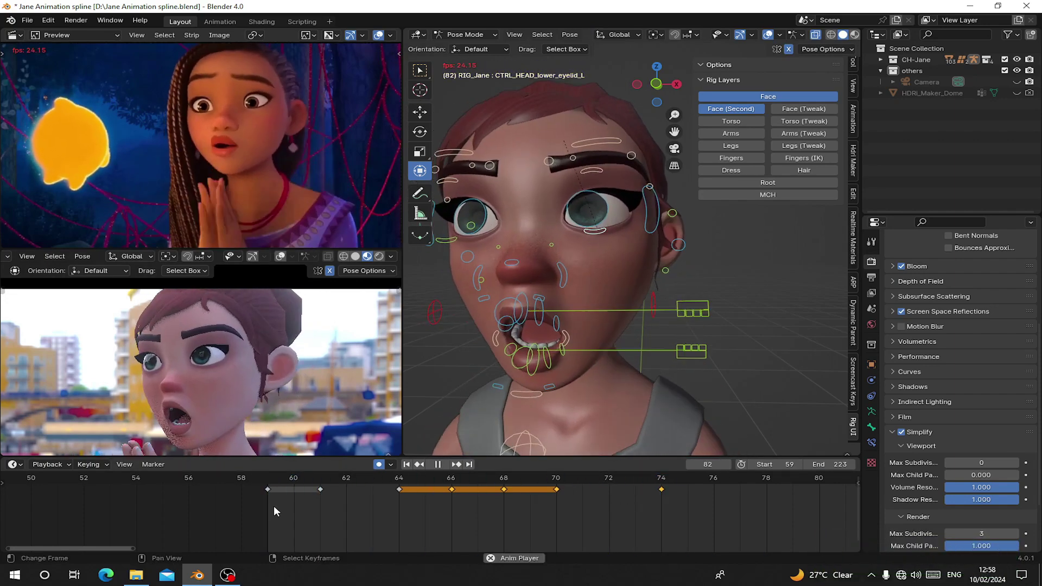
{"action": "left_click_drag", "start_coordinate": [273, 505], "coordinate": [494, 514]}
{"action": "left_click", "coordinate": [597, 295]}
{"action": "left_click_drag", "start_coordinate": [594, 230], "coordinate": [595, 225]}
{"action": "left_click_drag", "start_coordinate": [660, 293], "coordinate": [657, 293]}
{"action": "left_click_drag", "start_coordinate": [537, 507], "coordinate": [550, 506]}
{"action": "left_click_drag", "start_coordinate": [656, 302], "coordinate": [657, 303]}
{"action": "left_click_drag", "start_coordinate": [589, 239], "coordinate": [588, 242]}
Replay the facial animation from the start and key all face controls at frame 74
{"action": "left_click_drag", "start_coordinate": [309, 494], "coordinate": [282, 493]}
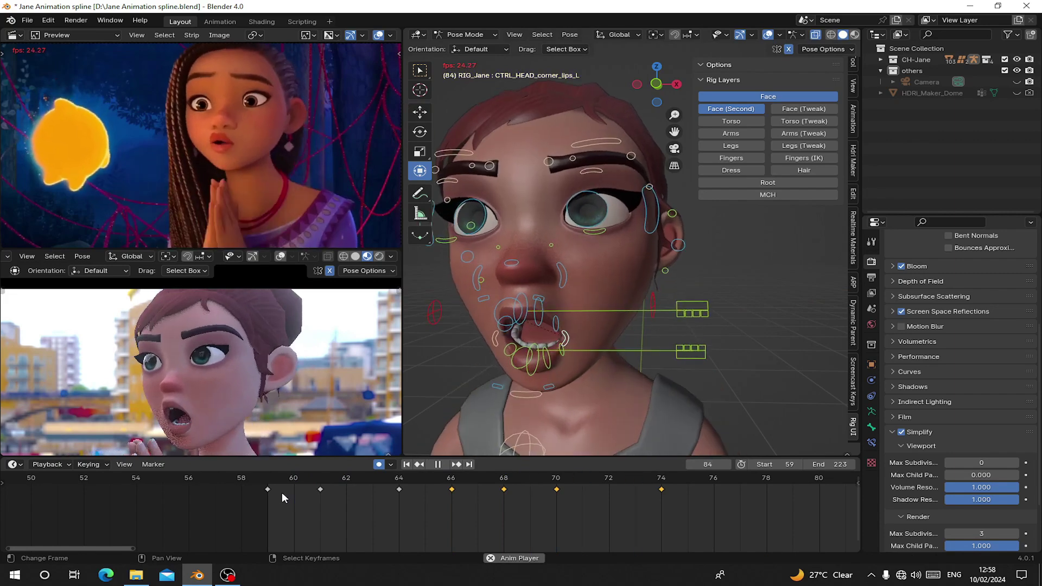
{"action": "key", "text": "Escape"}
{"action": "key", "text": "space"}
{"action": "key", "text": "Escape"}
{"action": "key", "text": "space"}
{"action": "key", "text": "Escape"}
{"action": "left_click_drag", "start_coordinate": [640, 500], "coordinate": [660, 502]}
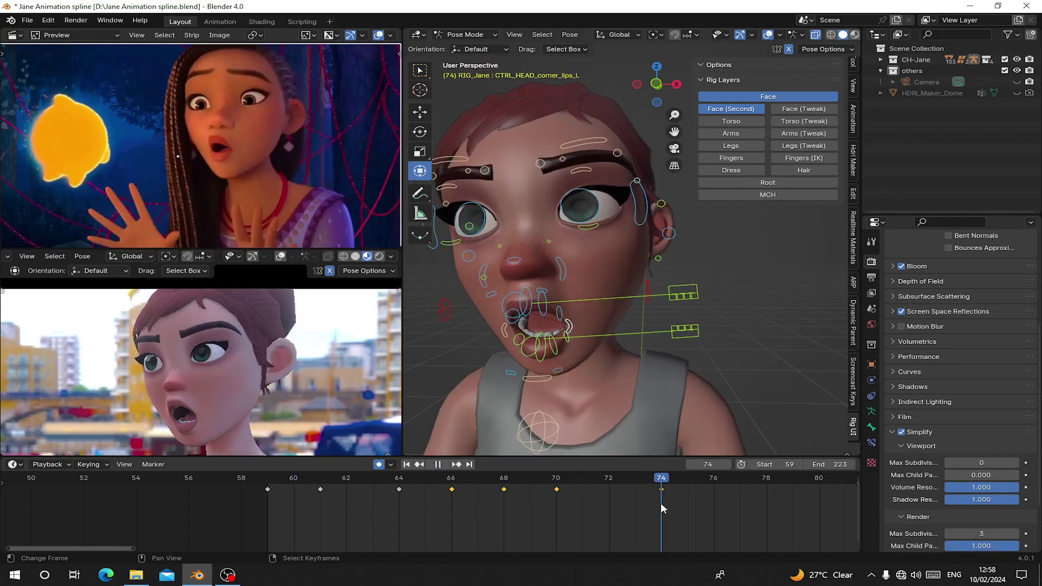
{"action": "key", "text": "a"}
{"action": "key", "text": "i"}
Move to frame 79 and raise the main jaw control about 0.0198 m along Z to close the mouth
{"action": "middle_click_drag", "start_coordinate": [594, 524], "coordinate": [355, 518]}
{"action": "left_click_drag", "start_coordinate": [368, 503], "coordinate": [548, 502]}
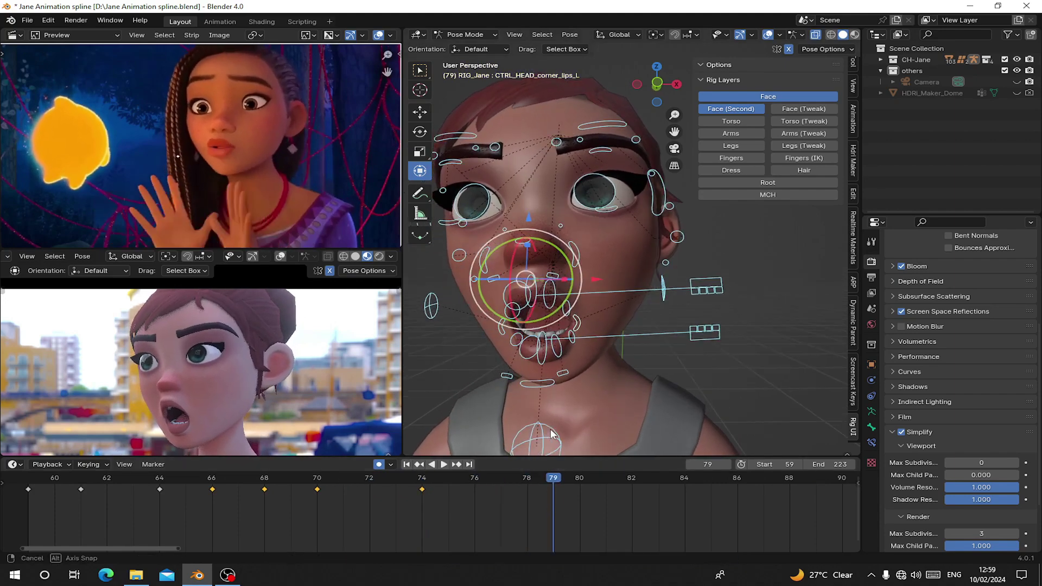
{"action": "left_click", "coordinate": [559, 409]}
{"action": "key", "text": "g"}
{"action": "key", "text": "z"}
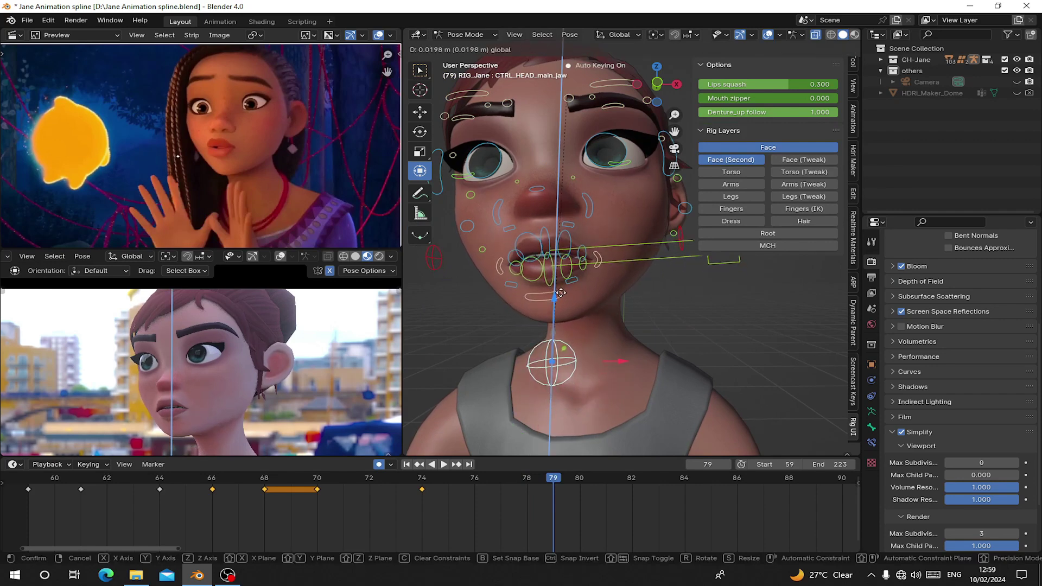
{"action": "left_click", "coordinate": [563, 360]}
Lower the left main brow control about 0.003 m along Z at frame 79
{"action": "key", "text": "space"}
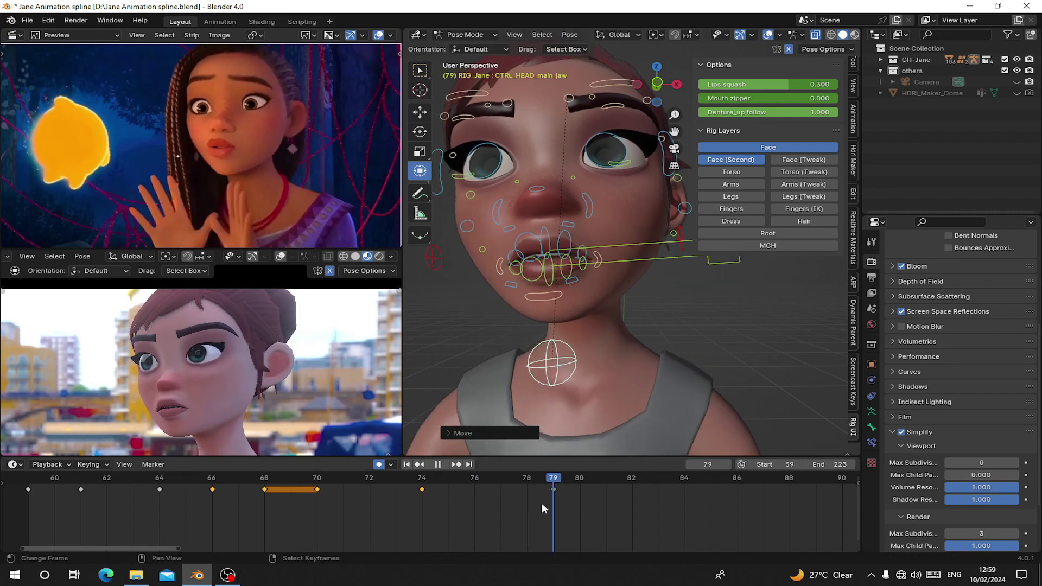
{"action": "key", "text": "space"}
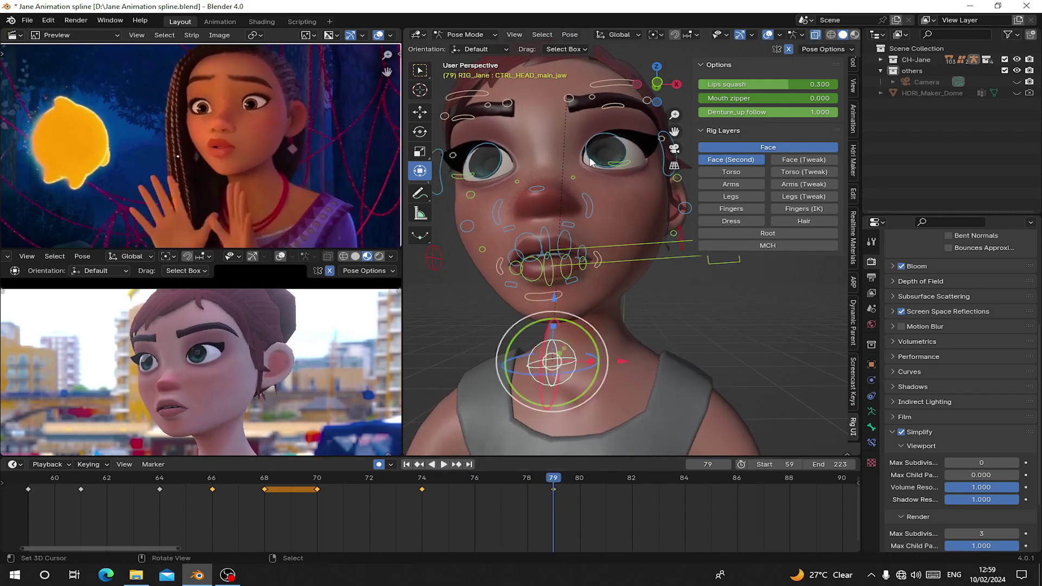
{"action": "right_click", "coordinate": [620, 83]}
{"action": "middle_click_drag", "start_coordinate": [619, 84], "coordinate": [611, 129], "text": "shift"}
{"action": "left_click_drag", "start_coordinate": [612, 83], "coordinate": [612, 86]}
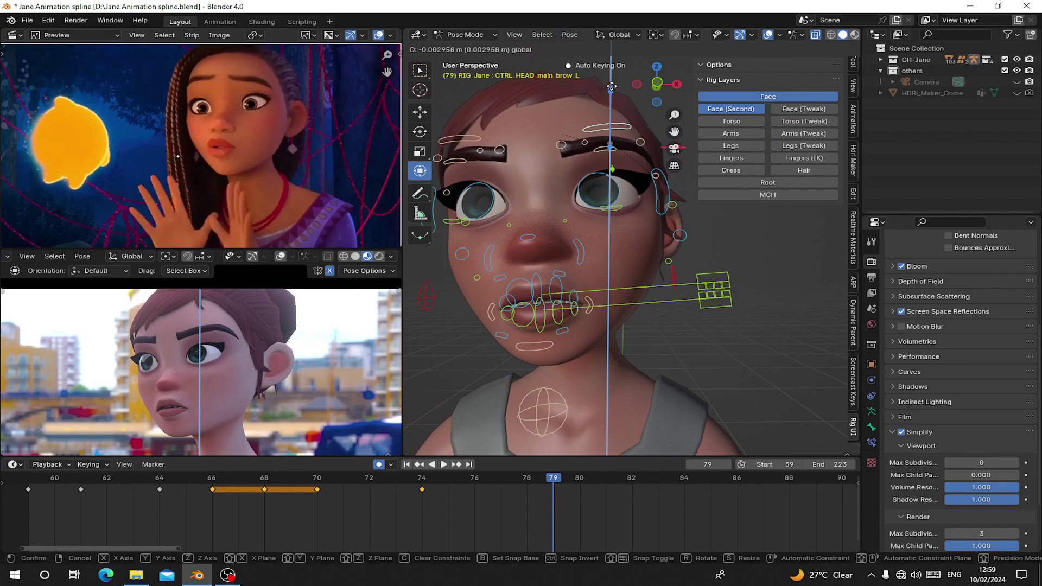
{"action": "left_click", "coordinate": [612, 86]}
Move the left chubby cheek control inward along X and key all face controls at frame 74
{"action": "left_click_drag", "start_coordinate": [472, 477], "coordinate": [427, 496]}
{"action": "left_click", "coordinate": [683, 290]}
{"action": "middle_click_drag", "start_coordinate": [682, 290], "coordinate": [751, 275]}
{"action": "left_click_drag", "start_coordinate": [737, 277], "coordinate": [728, 279]}
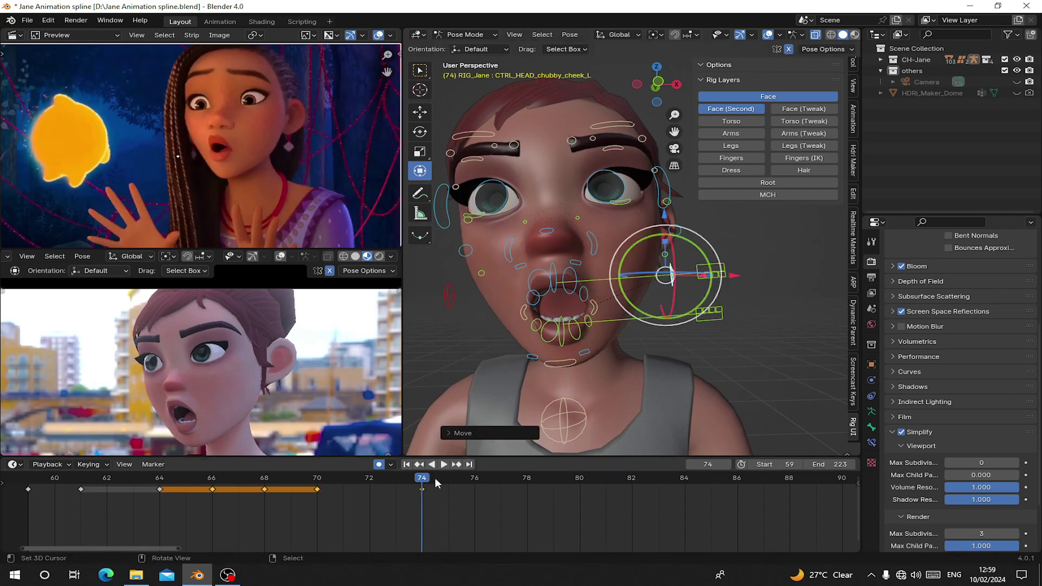
{"action": "left_click_drag", "start_coordinate": [434, 481], "coordinate": [418, 465]}
{"action": "left_click_drag", "start_coordinate": [739, 265], "coordinate": [738, 266]}
{"action": "left_click_drag", "start_coordinate": [318, 479], "coordinate": [422, 490]}
{"action": "key", "text": "a"}
{"action": "key", "text": "i"}
Review the pose up to frame 79 and advance the animation to frame 84
{"action": "left_click_drag", "start_coordinate": [500, 491], "coordinate": [466, 496]}
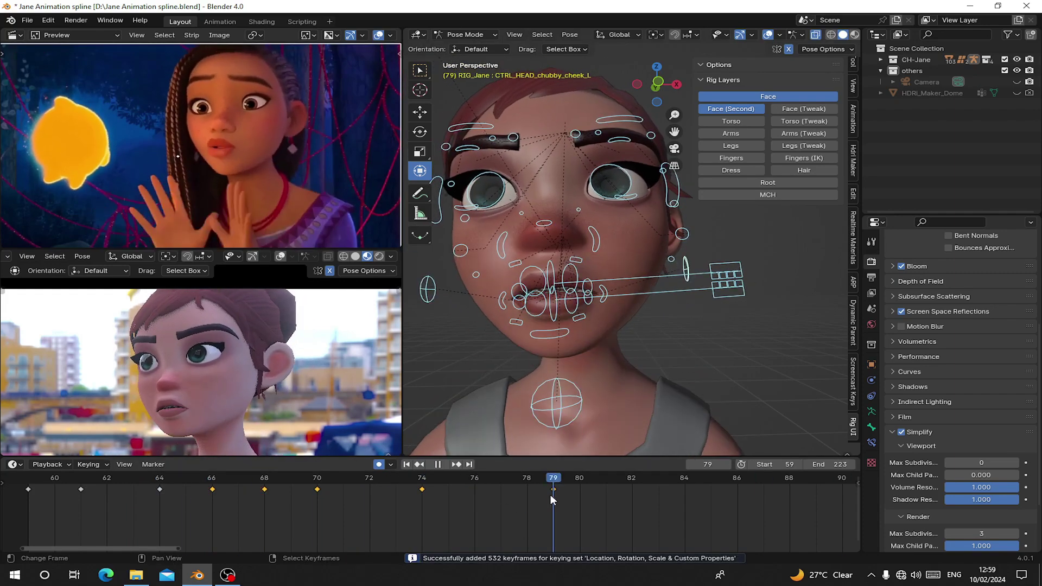
{"action": "key", "text": "space"}
{"action": "middle_click_drag", "start_coordinate": [581, 527], "coordinate": [425, 498]}
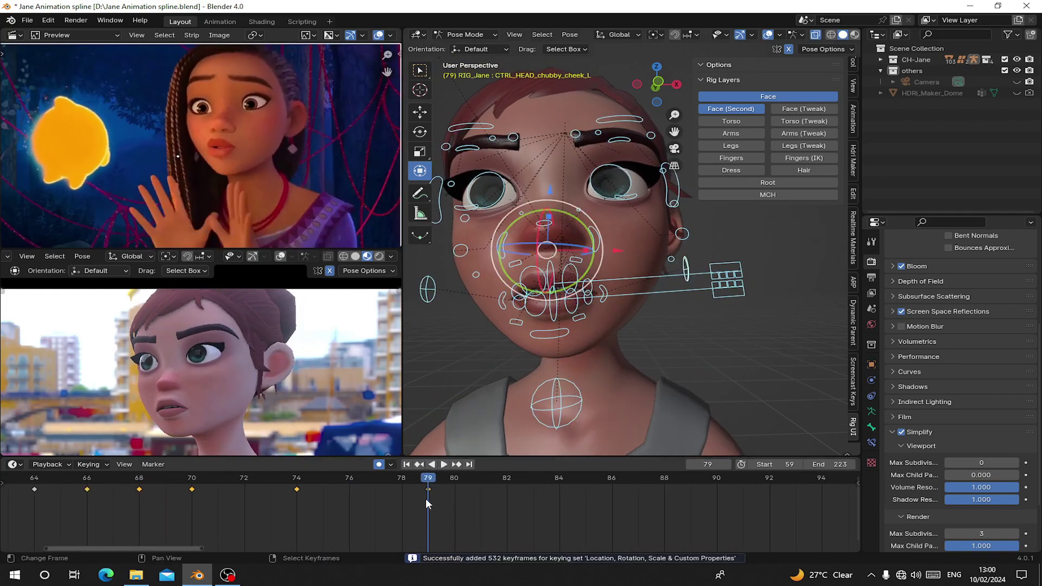
{"action": "key", "text": "space"}
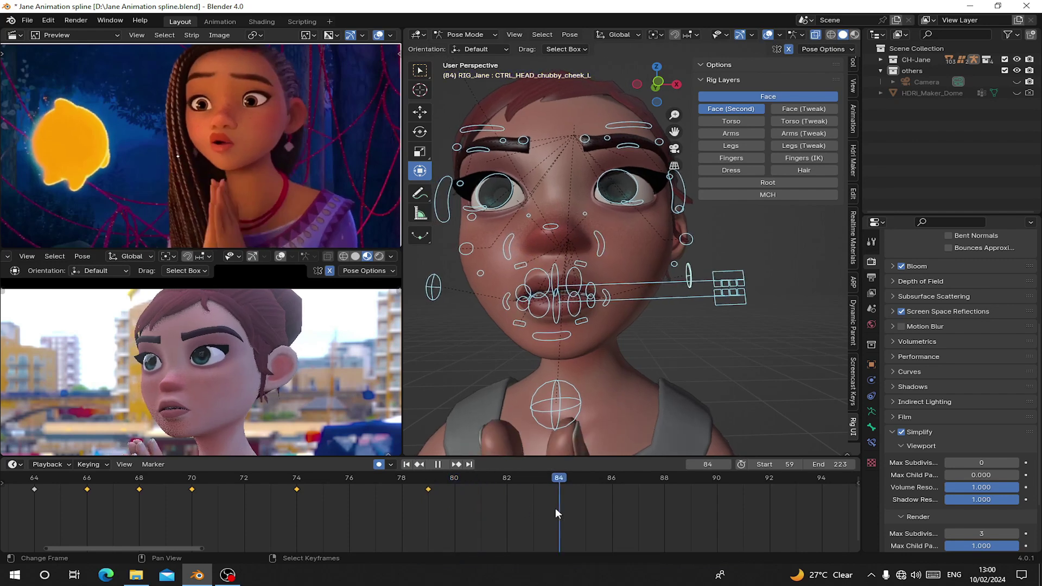
{"action": "key", "text": "space"}
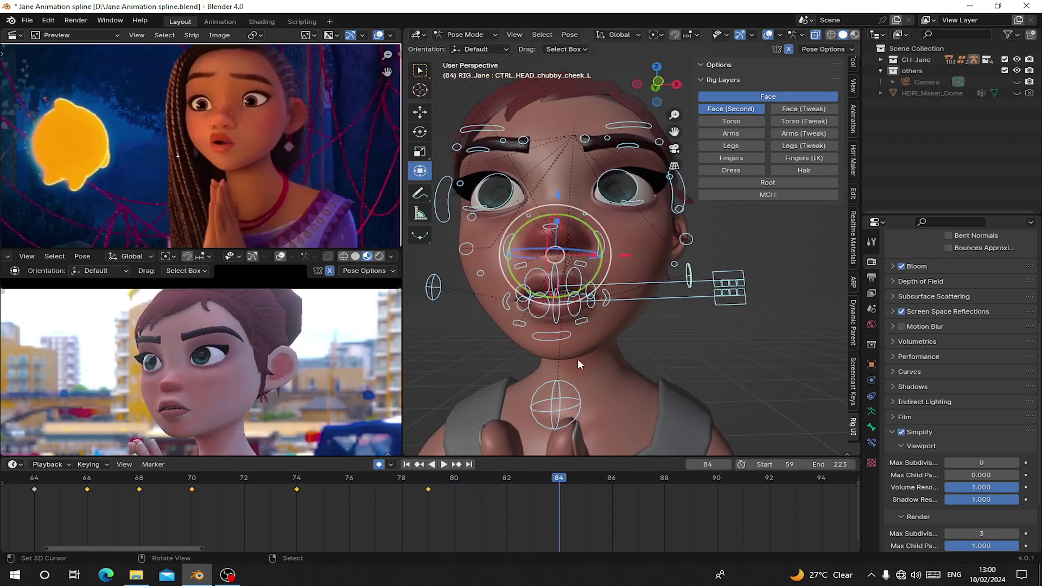
{"action": "left_click", "coordinate": [563, 340]}
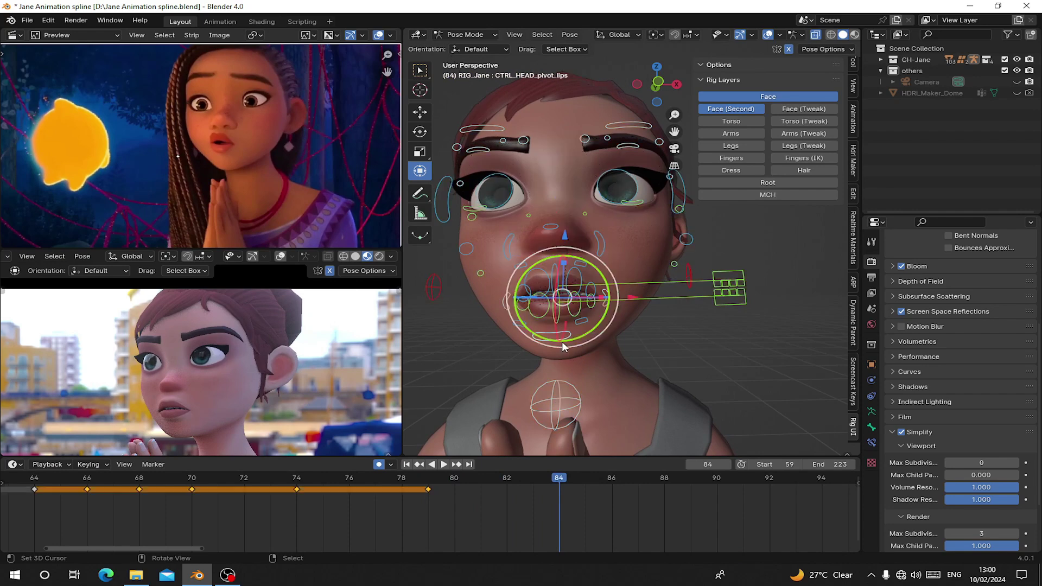
{"action": "key", "text": "g"}
{"action": "key", "text": "z"}
{"action": "left_click", "coordinate": [568, 233]}
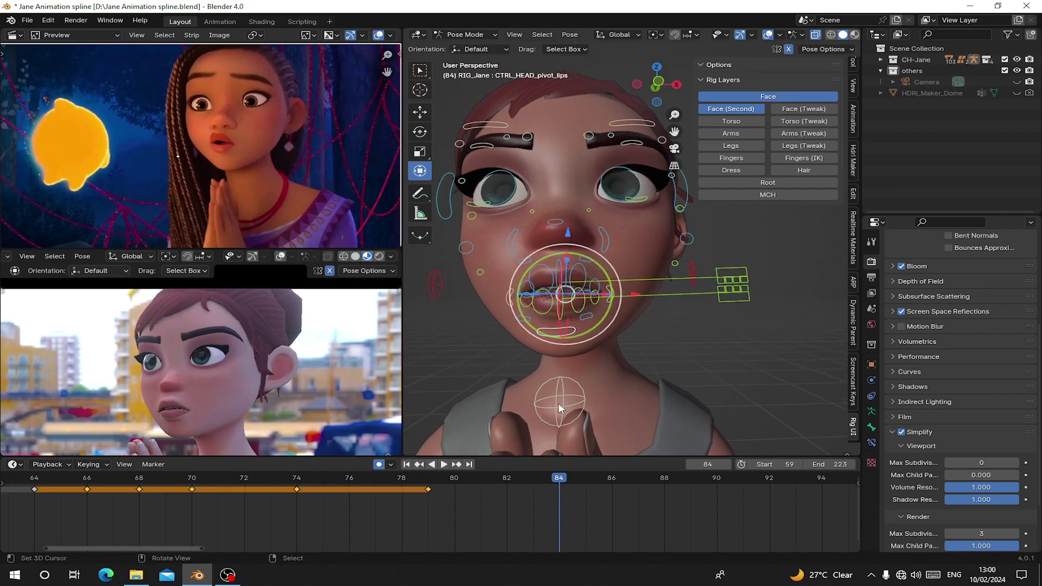
Lower the main jaw control along Z at frame 84 to part the lips
{"action": "left_click", "coordinate": [559, 403]}
{"action": "key", "text": "g"}
{"action": "key", "text": "z"}
{"action": "left_click_drag", "start_coordinate": [564, 334], "coordinate": [564, 337]}
Pull the left lip corner control inward about 0.003 m along X at frame 84
{"action": "left_click", "coordinate": [609, 300]}
{"action": "left_click_drag", "start_coordinate": [675, 300], "coordinate": [675, 299]}
{"action": "key", "text": "g"}
{"action": "key", "text": "x"}
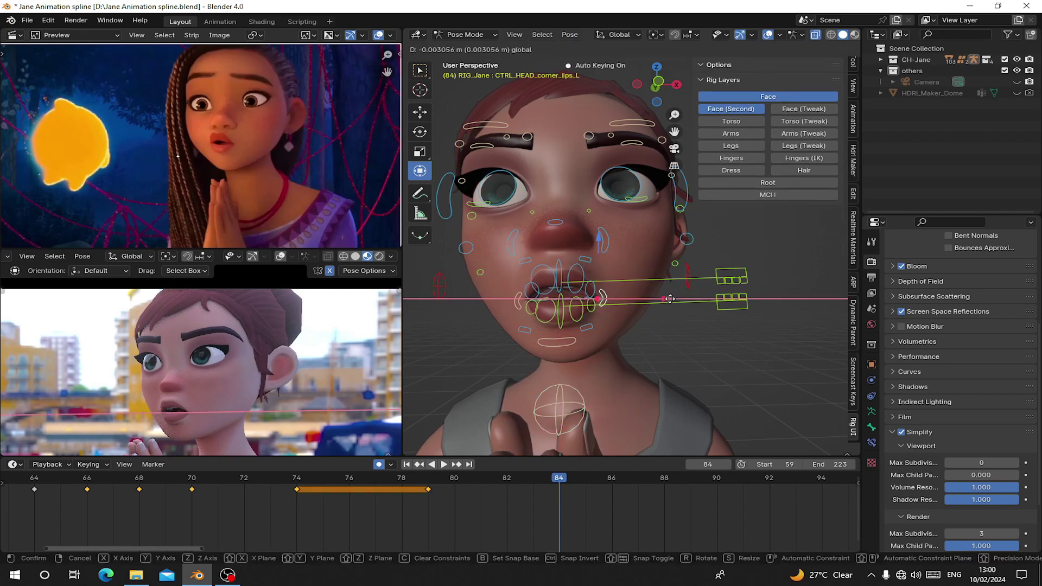
{"action": "left_click_drag", "start_coordinate": [670, 298], "coordinate": [669, 298]}
Lower the left main brow control about 0.002 m along Z at frame 84
{"action": "left_click_drag", "start_coordinate": [532, 482], "coordinate": [565, 519]}
{"action": "key", "text": "space"}
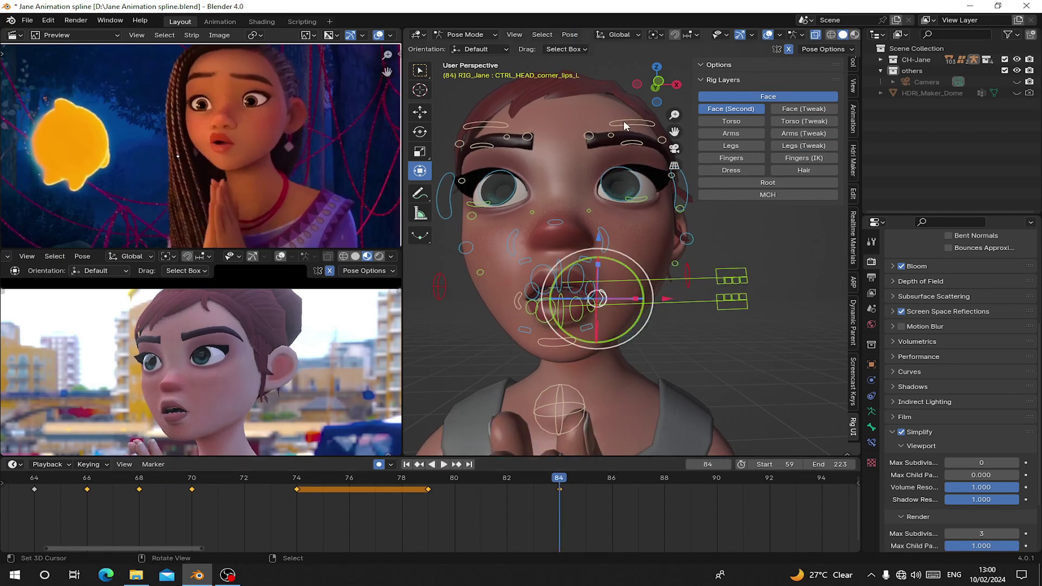
{"action": "left_click", "coordinate": [632, 124]}
{"action": "left_click_drag", "start_coordinate": [636, 87], "coordinate": [636, 87]}
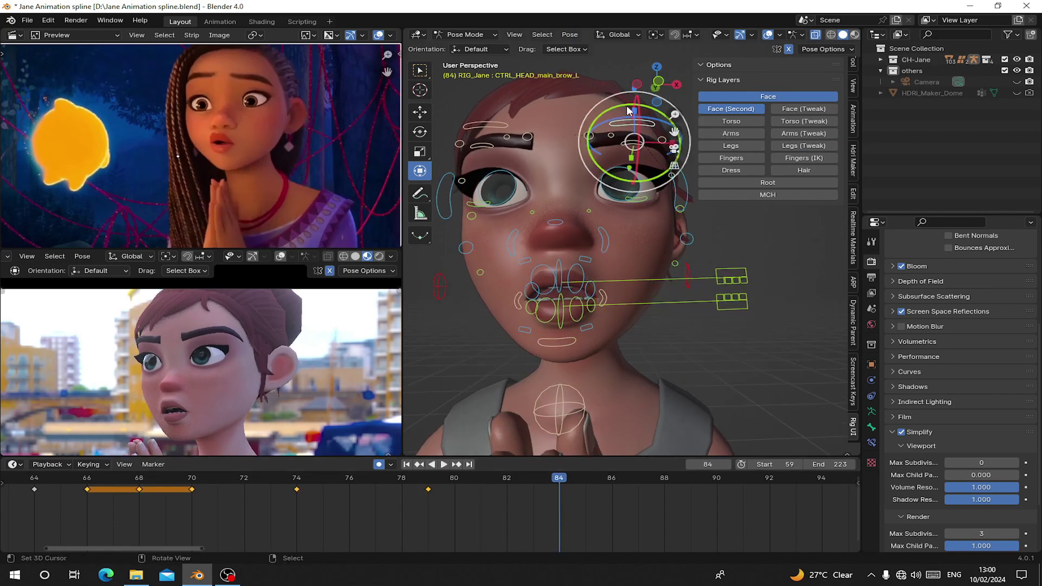
{"action": "middle_click_drag", "start_coordinate": [636, 87], "coordinate": [586, 103], "text": "shift"}
{"action": "left_click_drag", "start_coordinate": [586, 100], "coordinate": [586, 97]}
{"action": "key", "text": "z"}
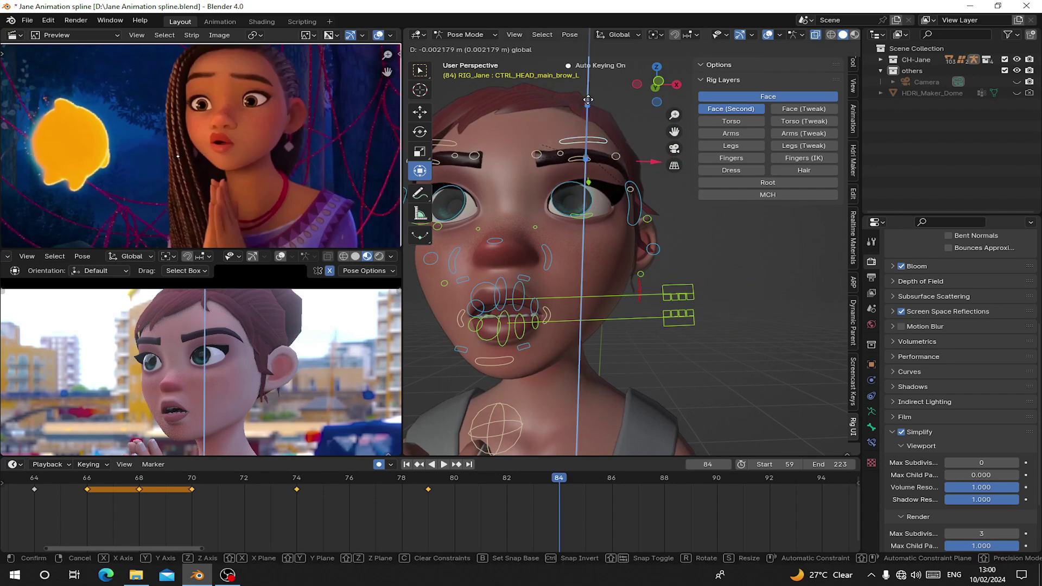
{"action": "left_click", "coordinate": [587, 100]}
Key all face controls at frame 84 and advance the animation to frame 89
{"action": "mouse_move", "coordinate": [542, 495]}
{"action": "left_mouse_down"}
{"action": "mouse_move", "coordinate": [494, 510]}
{"action": "mouse_move", "coordinate": [548, 523]}
{"action": "mouse_move", "coordinate": [559, 504]}
{"action": "left_mouse_up"}
{"action": "key", "text": "a"}
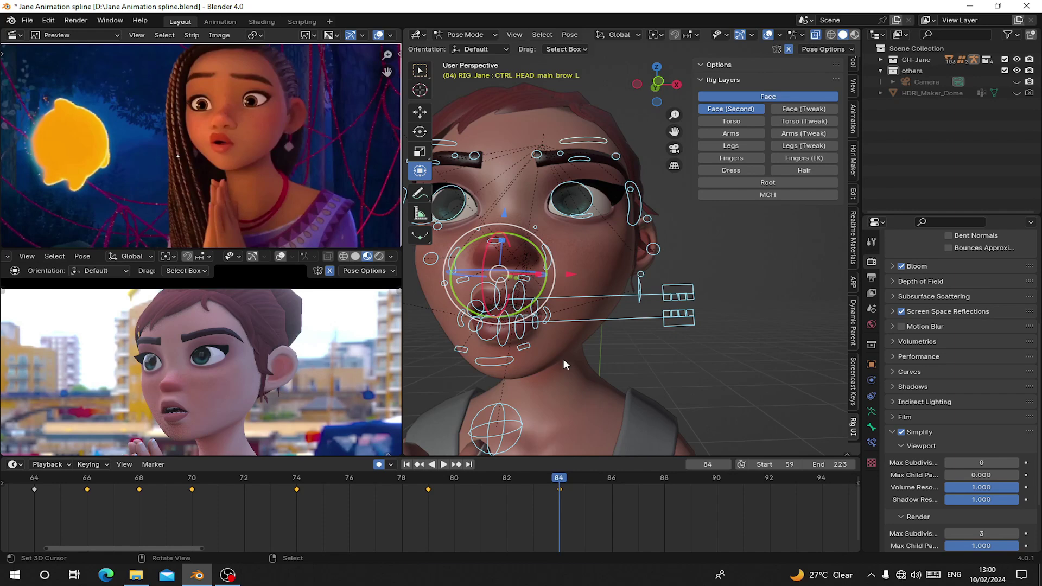
{"action": "key", "text": "i"}
{"action": "middle_click_drag", "start_coordinate": [575, 502], "coordinate": [439, 511]}
{"action": "key", "text": "space"}
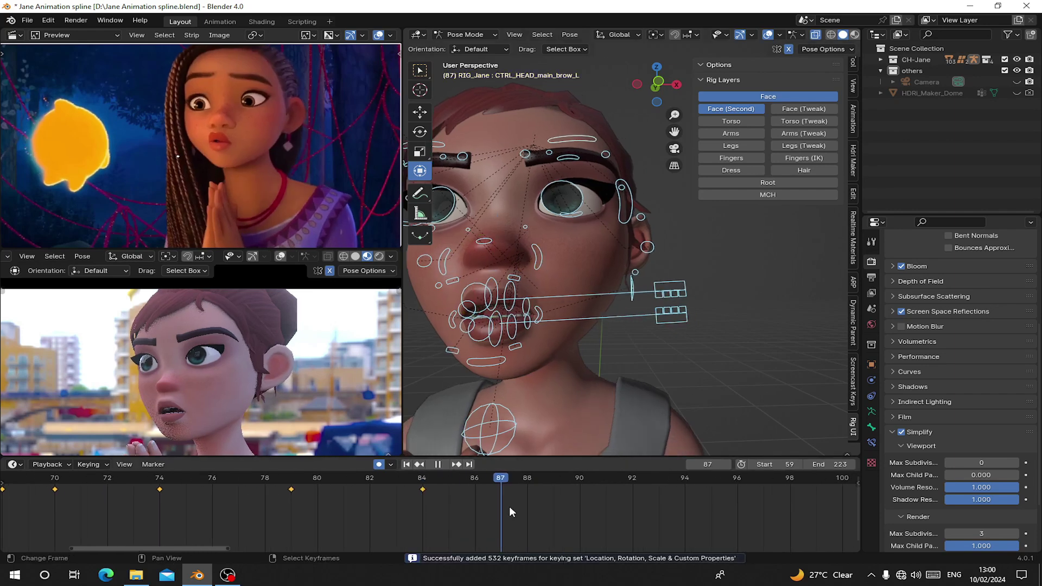
{"action": "key", "text": "space"}
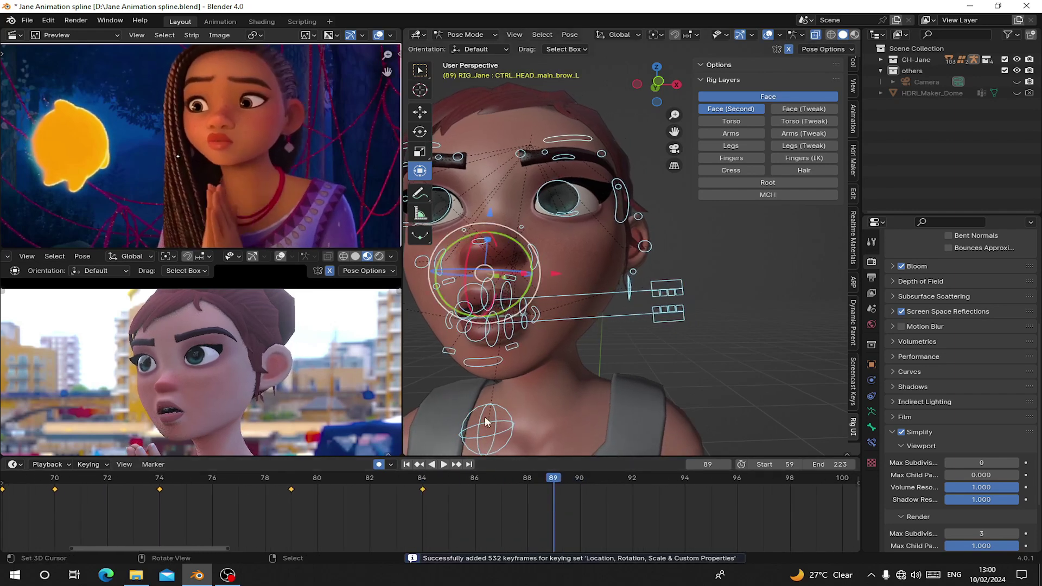
Raise the main jaw control along Z at frame 89 to close the lips and key all face controls
{"action": "left_click", "coordinate": [538, 354]}
{"action": "left_click_drag", "start_coordinate": [536, 355], "coordinate": [535, 334]}
{"action": "key", "text": "a"}
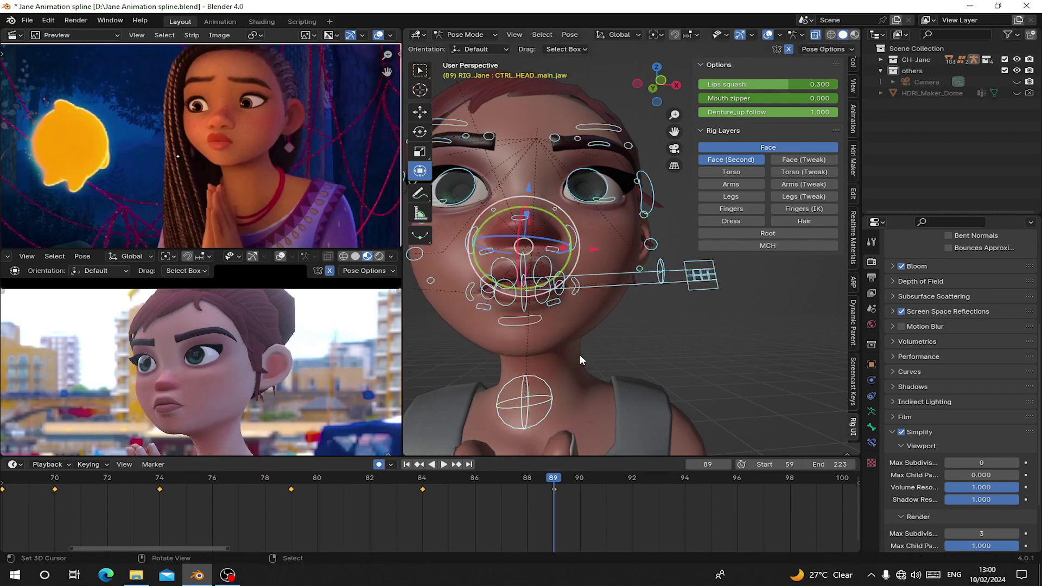
{"action": "key", "text": "i"}
Advance the animation to frame 95 and lower the main jaw control along Z to open the mouth
{"action": "key", "text": "space"}
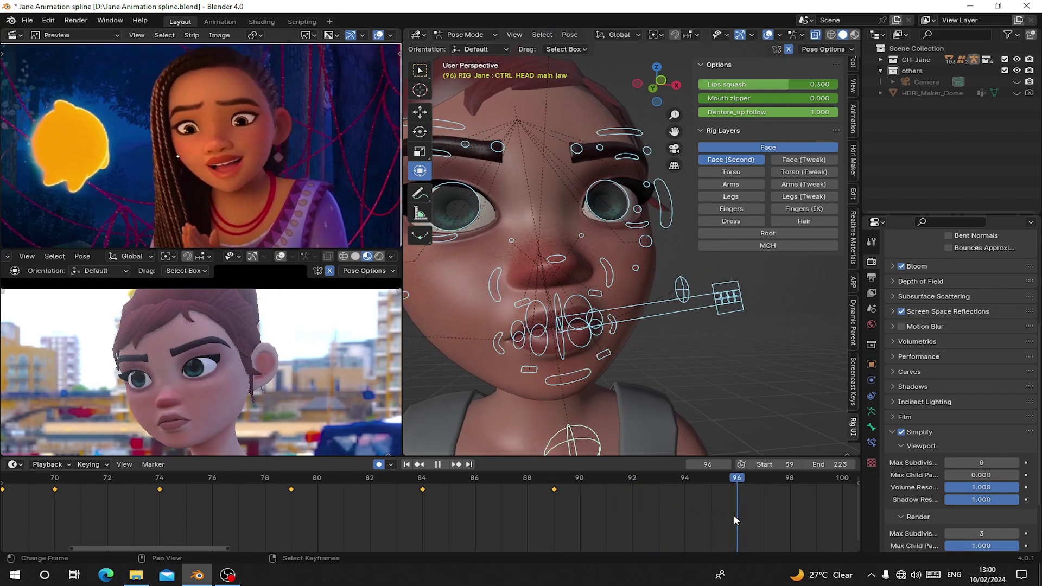
{"action": "key", "text": "space"}
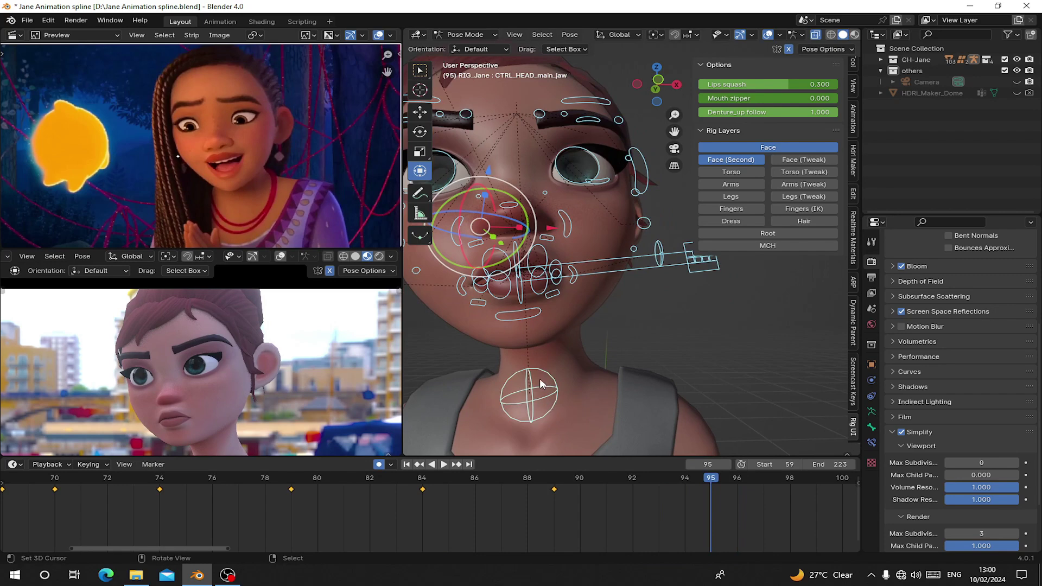
{"action": "left_click", "coordinate": [540, 381]}
{"action": "mouse_move", "coordinate": [540, 331]}
{"action": "left_mouse_down"}
{"action": "mouse_move", "coordinate": [541, 364]}
{"action": "mouse_move", "coordinate": [547, 348]}
{"action": "left_mouse_up"}
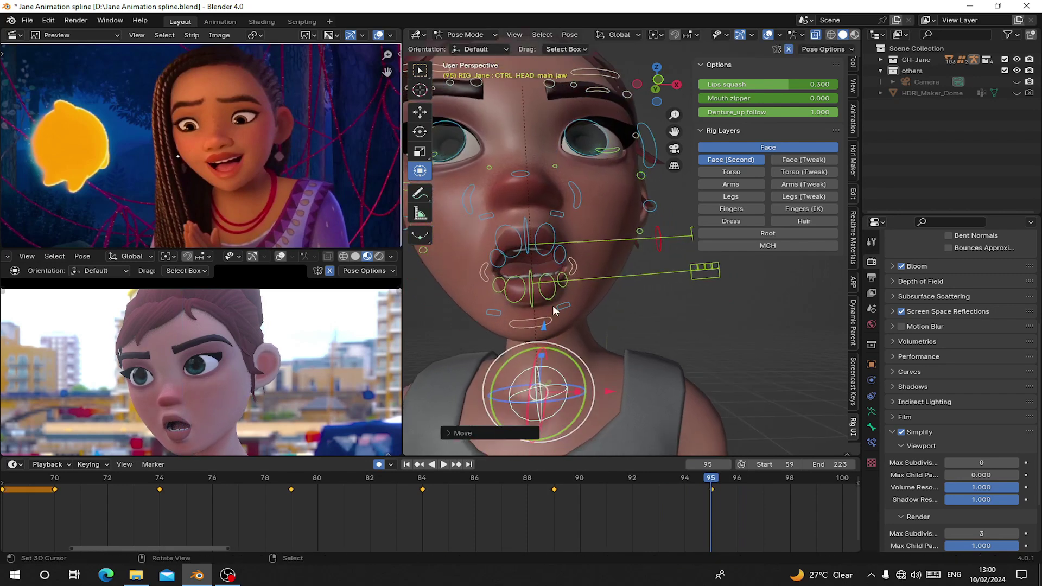
Pull the left lip corner control outward along X and raise it along Z at frame 95
{"action": "left_click", "coordinate": [576, 267]}
{"action": "mouse_move", "coordinate": [597, 269]}
{"action": "left_mouse_down"}
{"action": "mouse_move", "coordinate": [647, 274]}
{"action": "mouse_move", "coordinate": [608, 270]}
{"action": "left_mouse_up"}
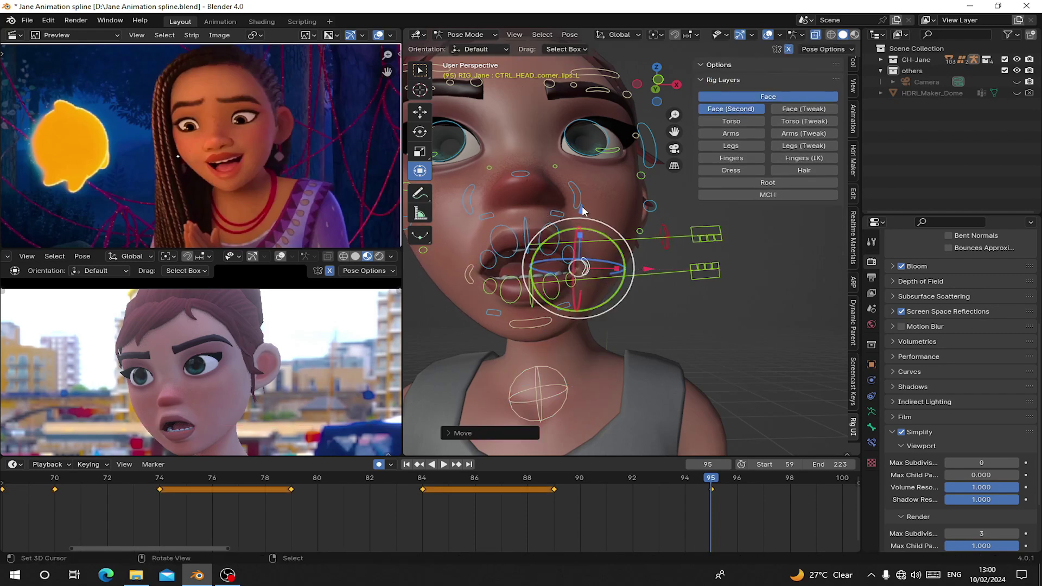
{"action": "left_click_drag", "start_coordinate": [582, 208], "coordinate": [583, 196]}
Shift the main jaw control sideways along X at frame 95 and key all face controls
{"action": "left_click", "coordinate": [557, 375]}
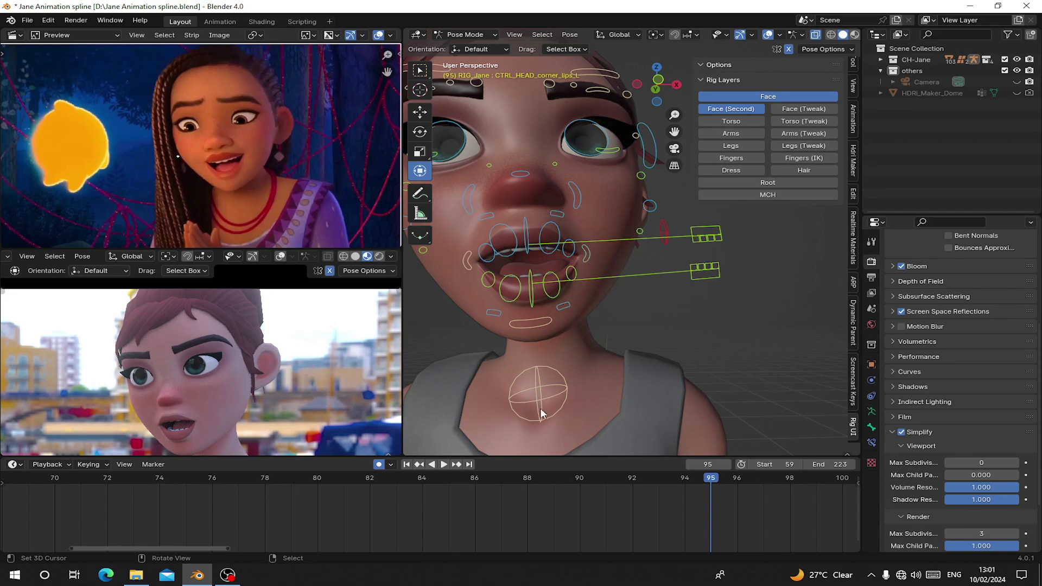
{"action": "right_click", "coordinate": [540, 410]}
{"action": "left_click_drag", "start_coordinate": [609, 391], "coordinate": [625, 389]}
{"action": "key", "text": "a"}
{"action": "key", "text": "i"}
Raise the left lower eyelid control slightly at frame 95 and key all face controls again
{"action": "left_click", "coordinate": [620, 511]}
{"action": "key", "text": "space"}
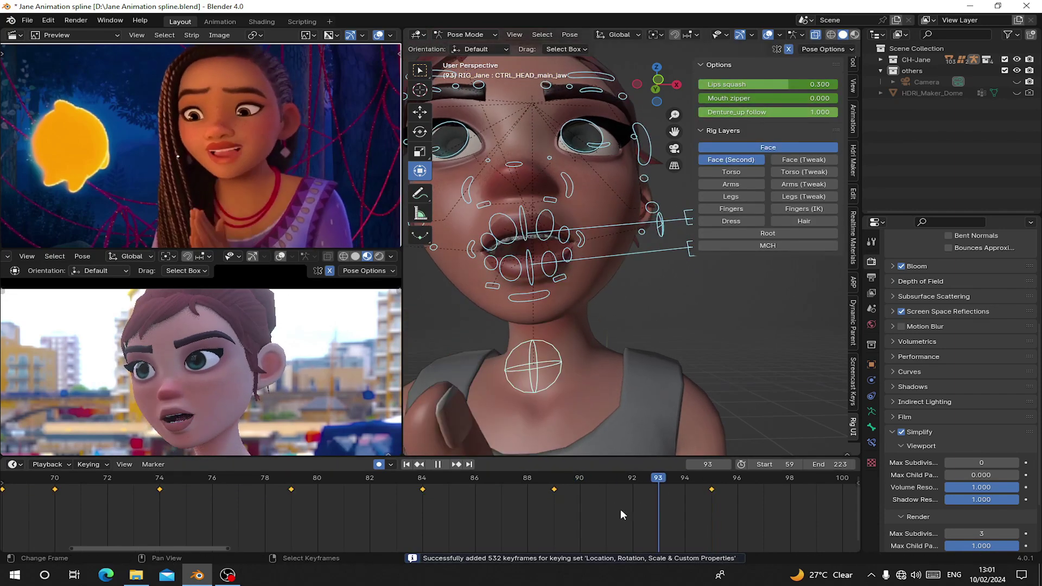
{"action": "left_click_drag", "start_coordinate": [620, 510], "coordinate": [711, 509]}
{"action": "middle_click_drag", "start_coordinate": [632, 326], "coordinate": [608, 322]}
{"action": "right_click", "coordinate": [559, 223]}
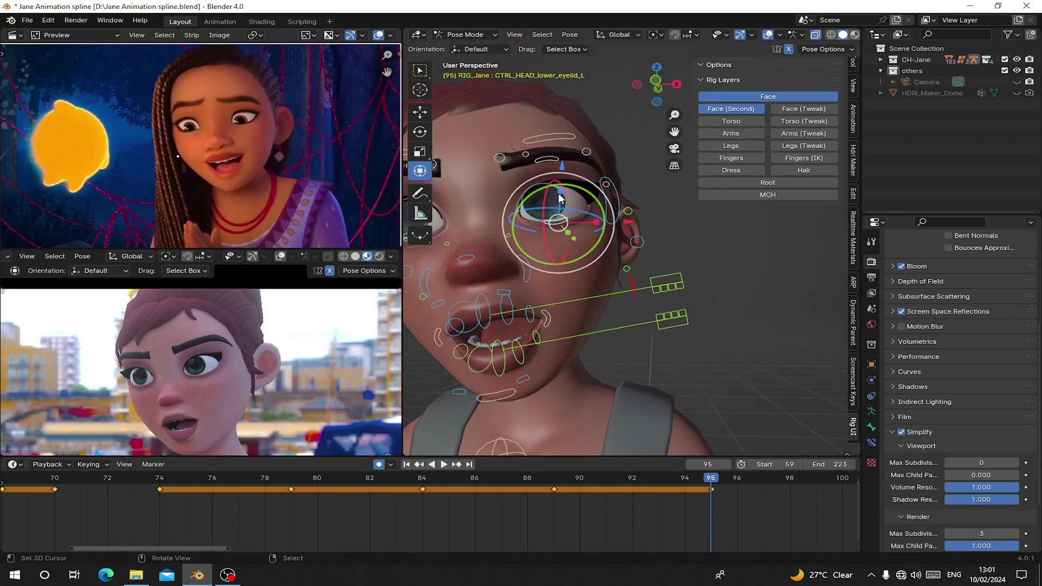
{"action": "key", "text": "a"}
{"action": "key", "text": "i"}
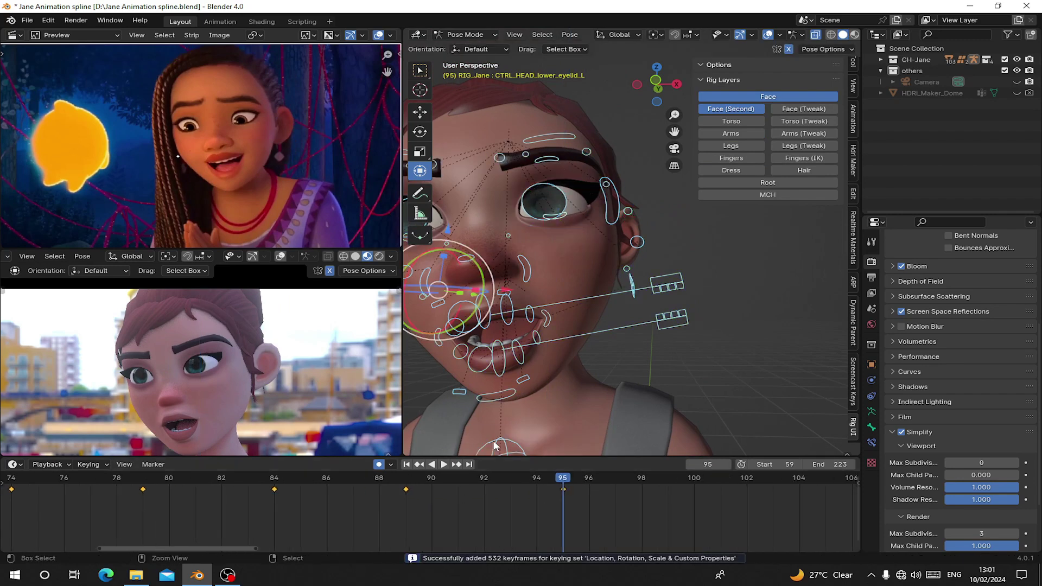
Save the animation file and advance the animation to frame 99
{"action": "key", "text": "ctrl+s"}
{"action": "key", "text": "shift+ctrl+space"}
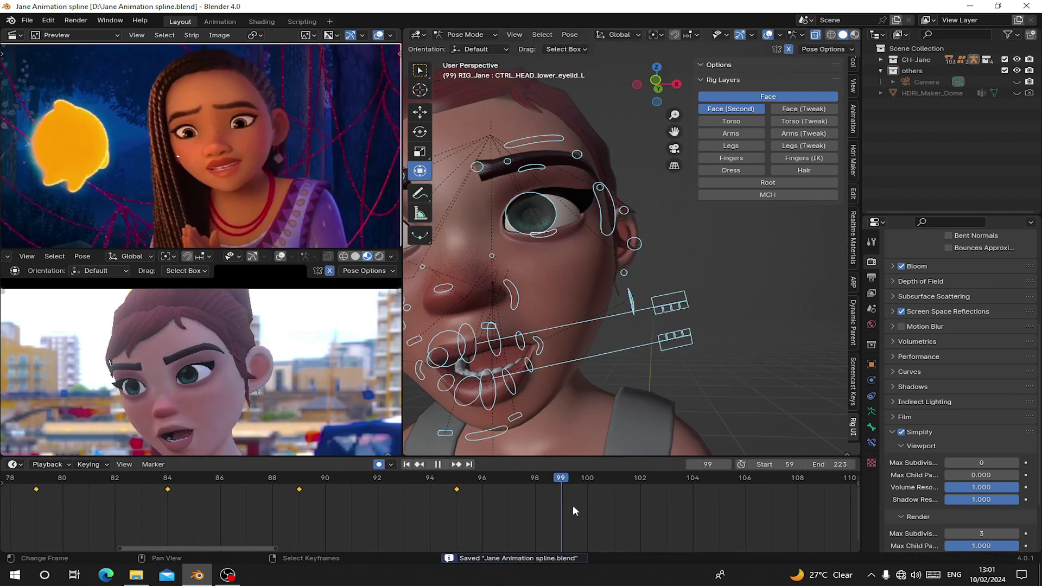
{"action": "key", "text": "space"}
Raise the main jaw control about 0.008 m along Z at frame 99 and key all face controls
{"action": "middle_click_drag", "start_coordinate": [550, 412], "coordinate": [602, 315], "text": "shift"}
{"action": "right_click", "coordinate": [572, 396]}
{"action": "left_click_drag", "start_coordinate": [561, 317], "coordinate": [562, 308]}
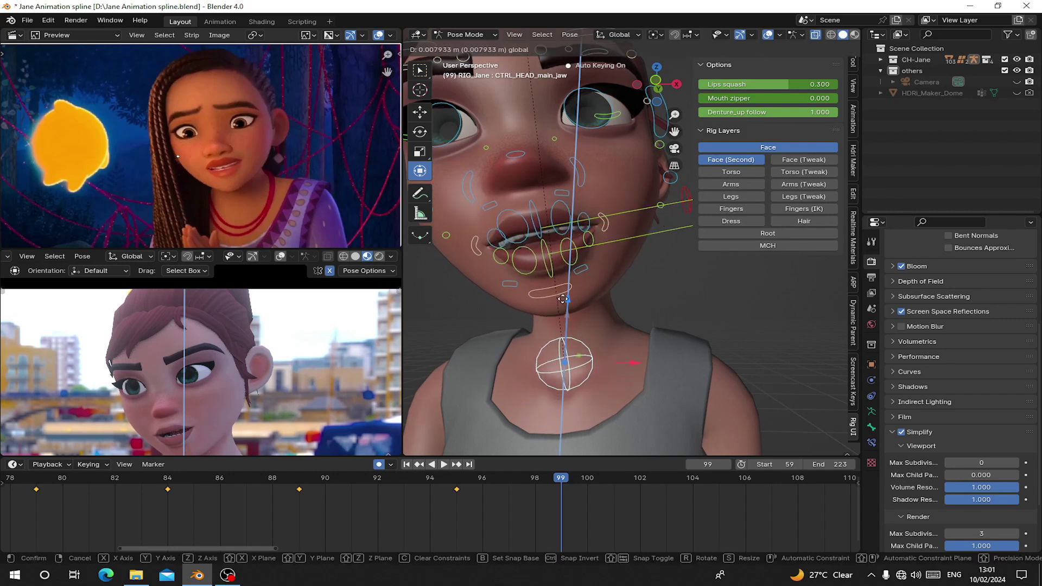
{"action": "left_click", "coordinate": [563, 299]}
{"action": "key", "text": "space"}
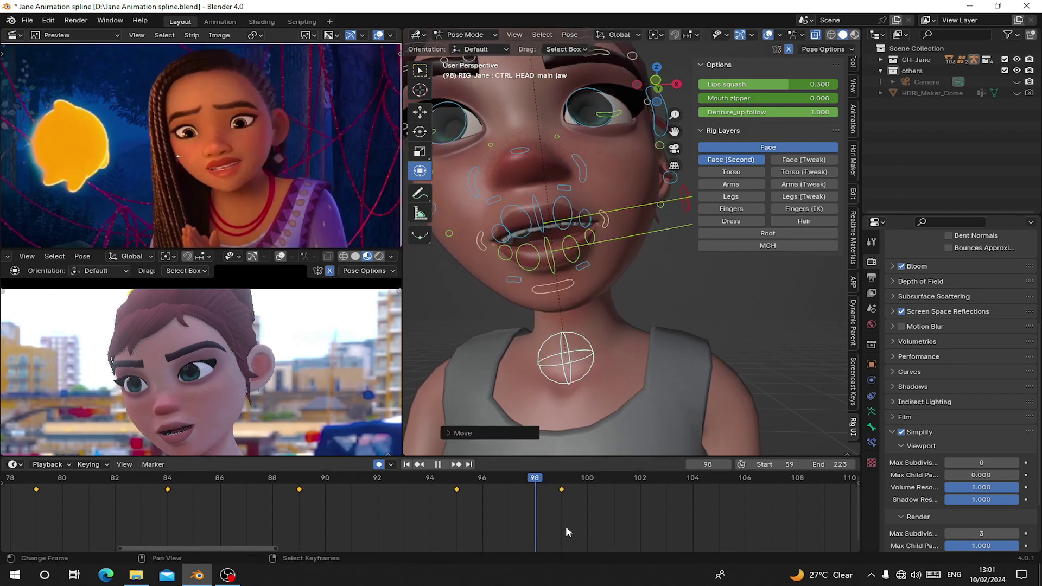
{"action": "left_click_drag", "start_coordinate": [513, 519], "coordinate": [559, 523]}
{"action": "key", "text": "space"}
{"action": "key", "text": "i"}
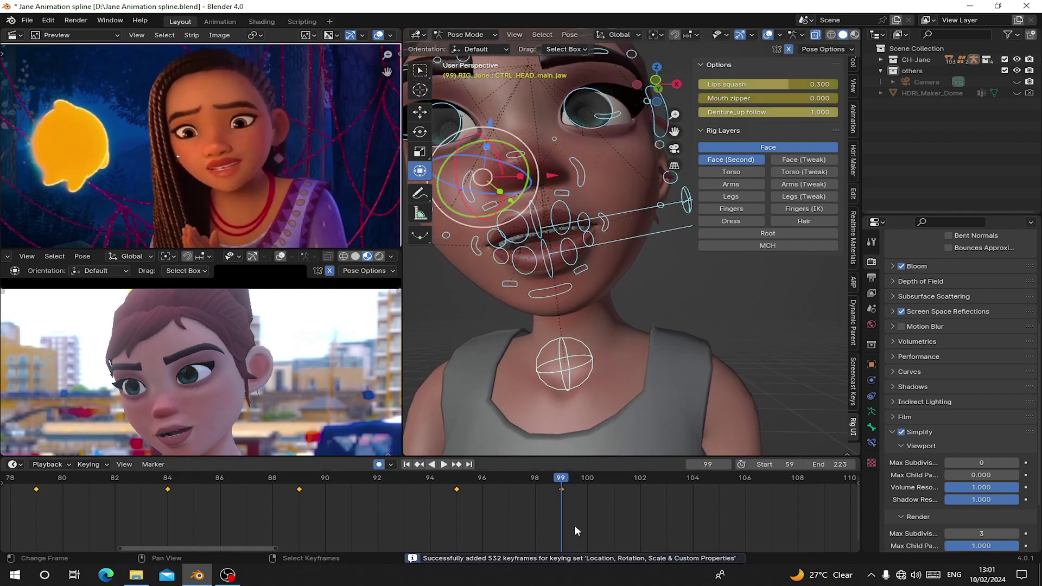
Advance the animation to frame 105 and lower the main jaw control along Z to open the mouth wide
{"action": "key", "text": "space"}
{"action": "left_click_drag", "start_coordinate": [693, 522], "coordinate": [720, 516]}
{"action": "key", "text": "space"}
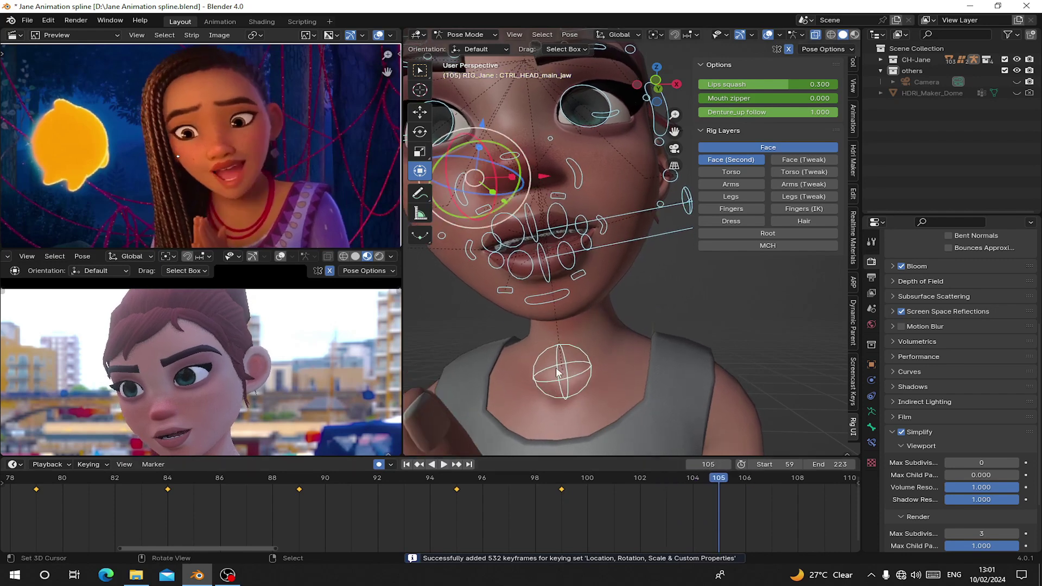
{"action": "left_click", "coordinate": [560, 374]}
{"action": "middle_click_drag", "start_coordinate": [560, 376], "coordinate": [570, 372]}
{"action": "mouse_move", "coordinate": [577, 283]}
{"action": "left_mouse_down"}
{"action": "mouse_move", "coordinate": [575, 312]}
{"action": "mouse_move", "coordinate": [577, 298]}
{"action": "left_mouse_up"}
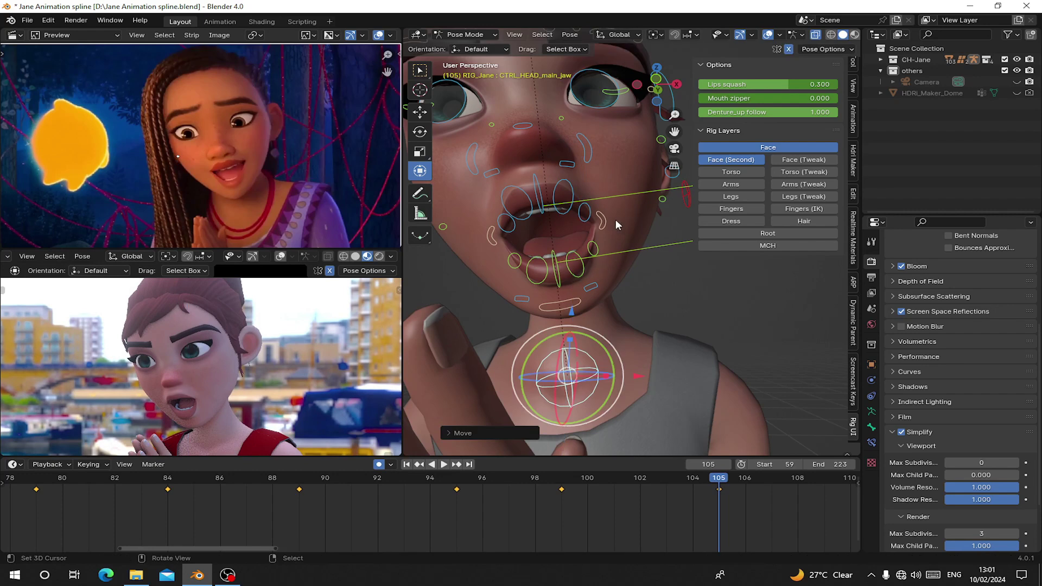
Move the left lip corner control outward along X and upward along Z at frame 105, keying all face controls
{"action": "left_click", "coordinate": [607, 225]}
{"action": "left_click_drag", "start_coordinate": [670, 224], "coordinate": [671, 222]}
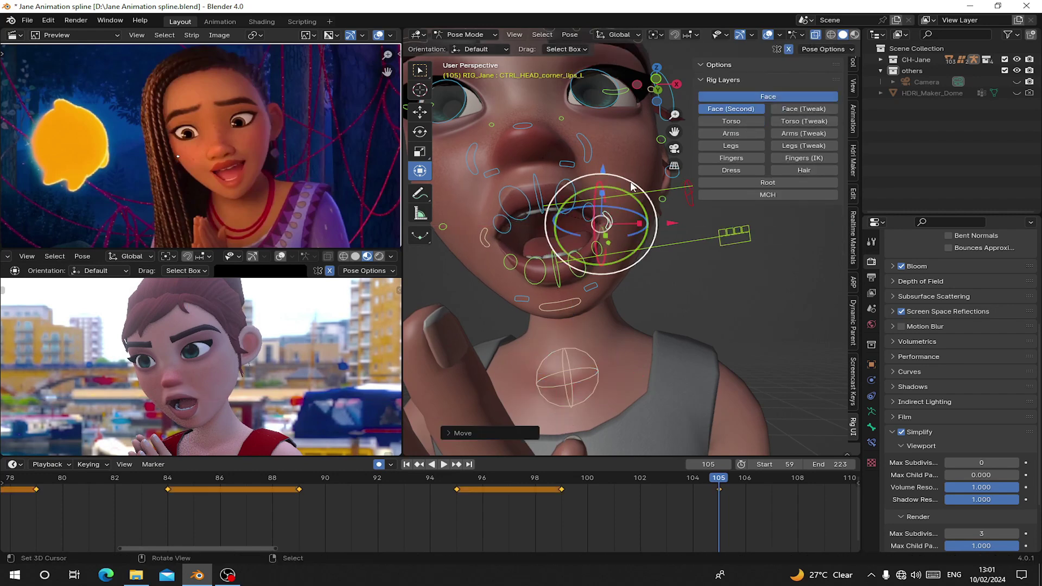
{"action": "left_click_drag", "start_coordinate": [598, 169], "coordinate": [607, 159]}
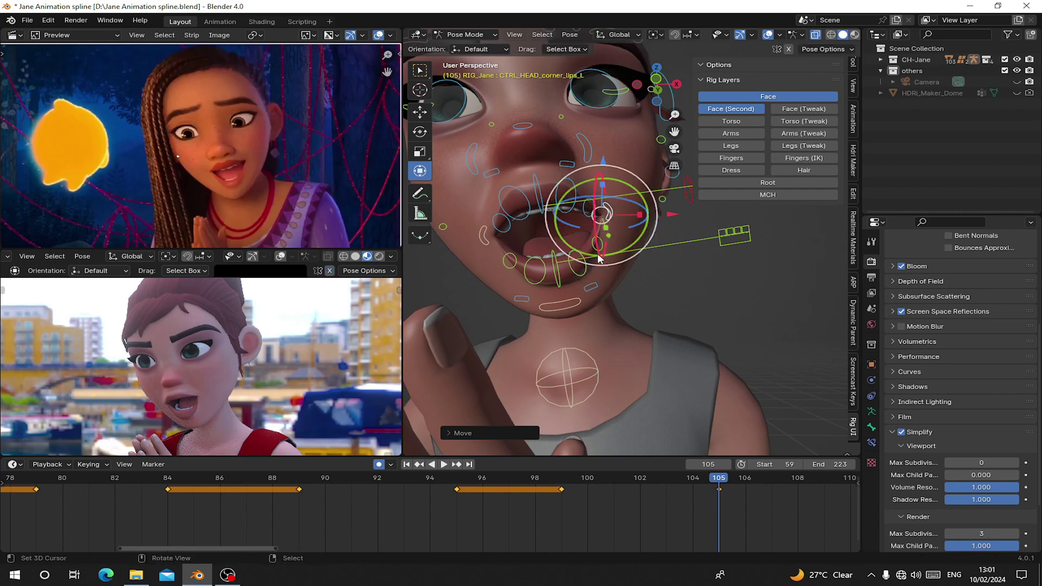
{"action": "key", "text": "a"}
{"action": "key", "text": "i"}
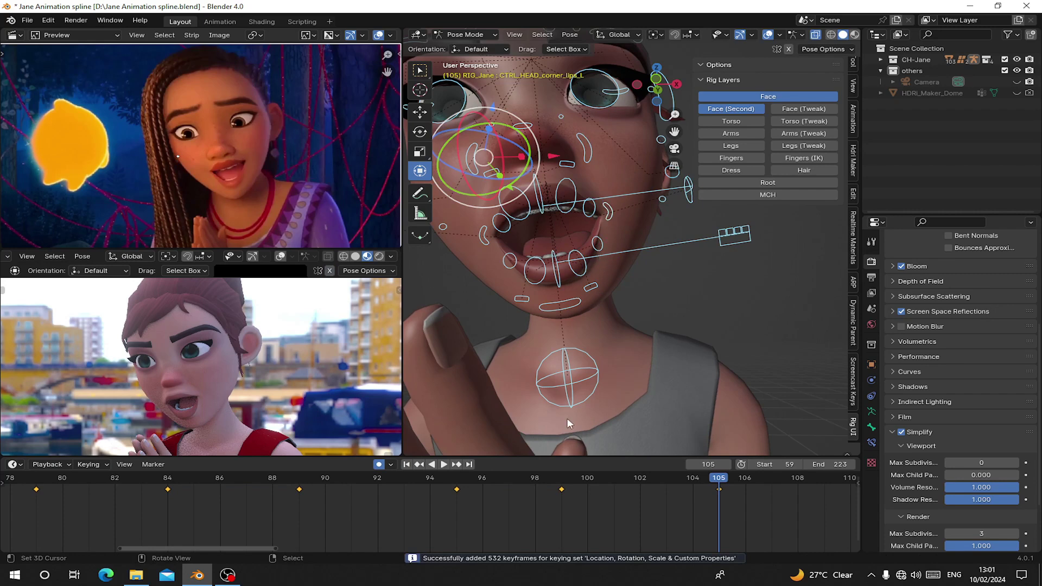
Return to frame 99, raise the left lip corner control slightly along Z and key all face controls
{"action": "left_click", "coordinate": [571, 497]}
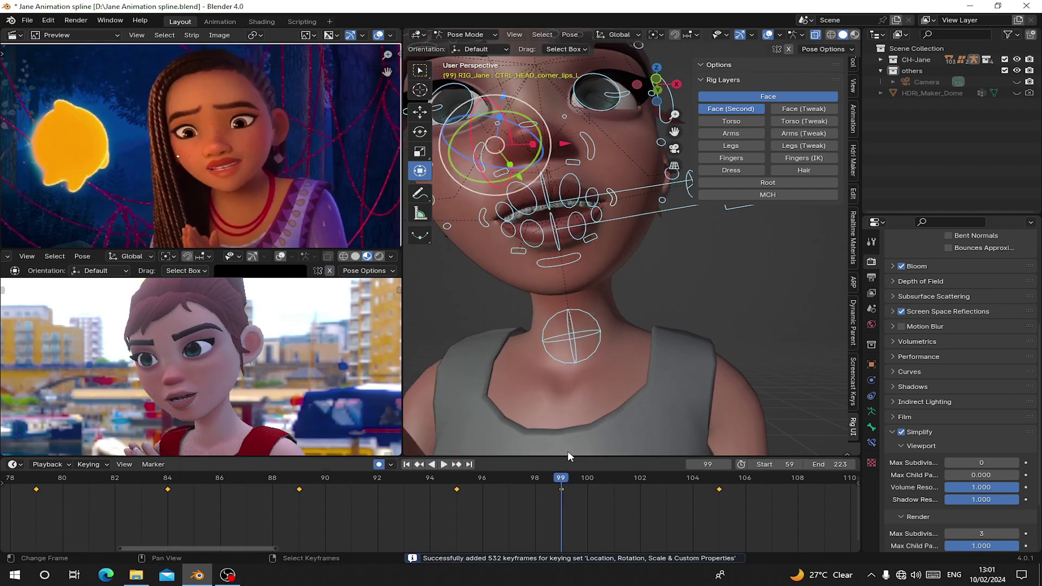
{"action": "left_click_drag", "start_coordinate": [606, 165], "coordinate": [606, 162]}
{"action": "key", "text": "a"}
{"action": "key", "text": "i"}
Shift the main jaw control slightly along X at frame 105, key all face controls and save the file
{"action": "left_click", "coordinate": [714, 533]}
{"action": "middle_click_drag", "start_coordinate": [709, 535], "coordinate": [507, 537]}
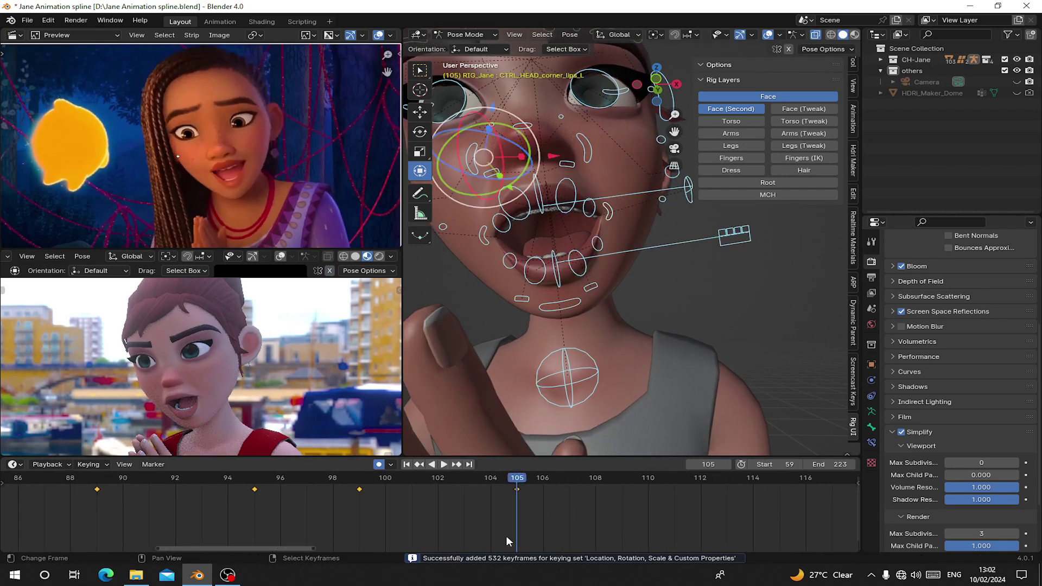
{"action": "left_click", "coordinate": [600, 374]}
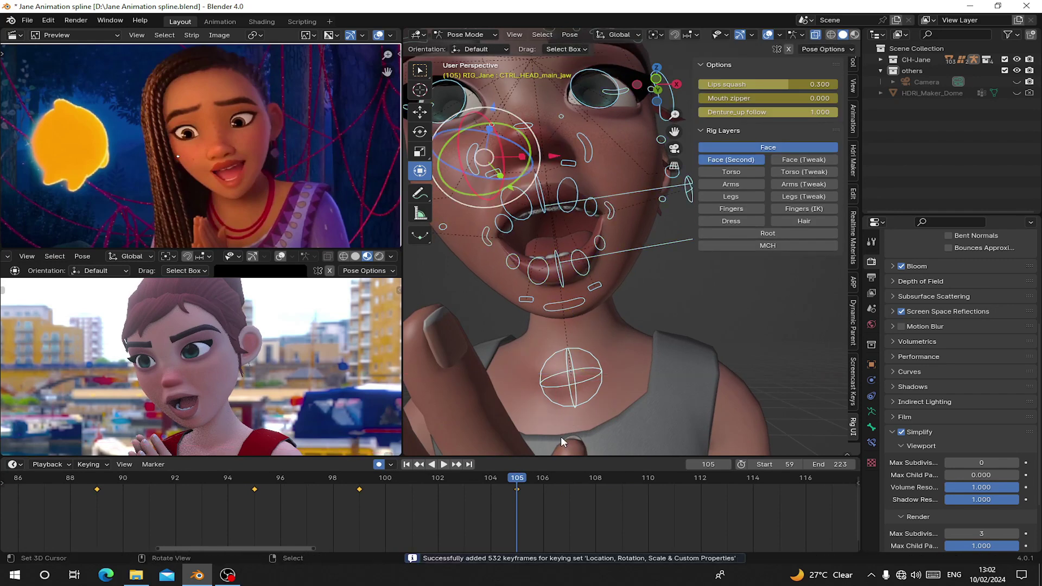
{"action": "key", "text": "ctrl+s"}
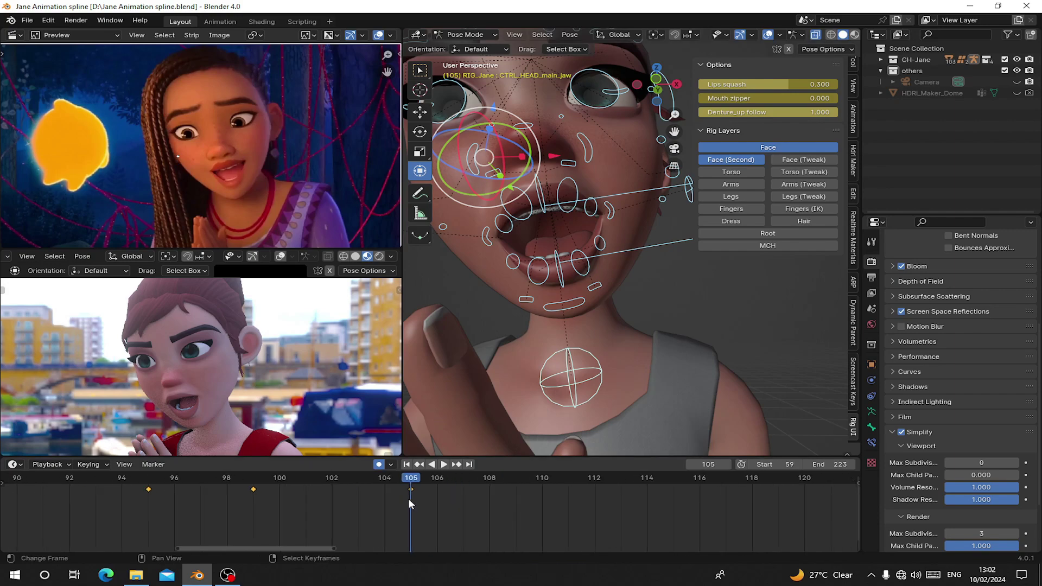
Advance the animation to frame 109 and raise the main jaw control about 0.017 m along Z to narrow the mouth opening
{"action": "key", "text": "space"}
{"action": "key", "text": "space"}
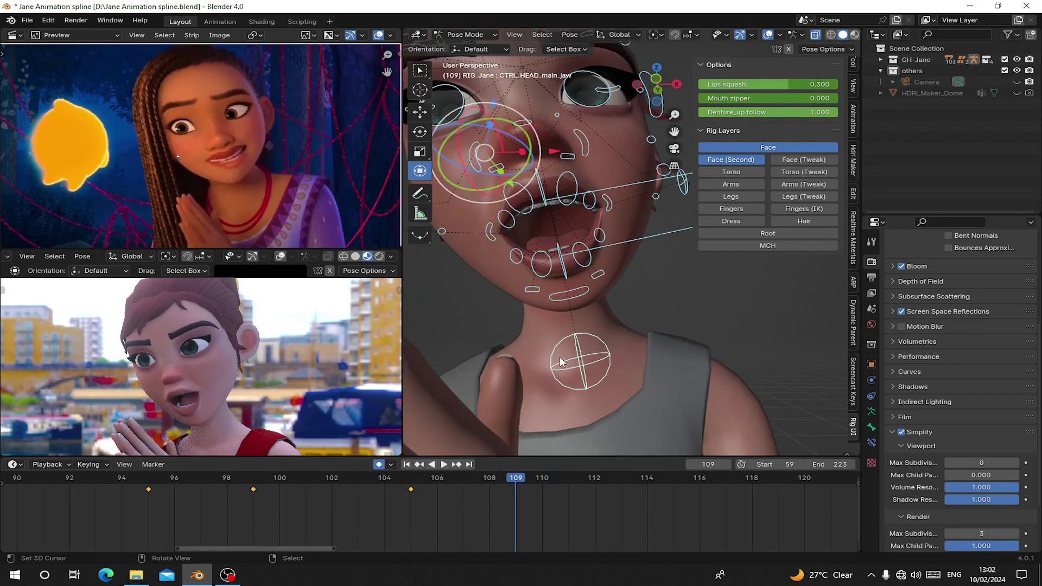
{"action": "left_click", "coordinate": [580, 363]}
{"action": "key", "text": "g"}
{"action": "key", "text": "z"}
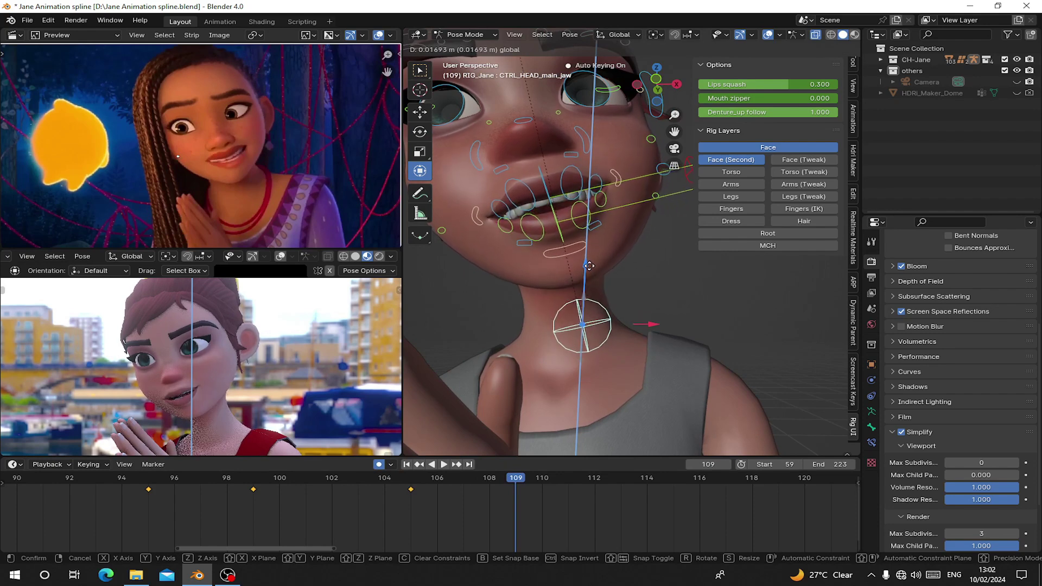
{"action": "left_click", "coordinate": [589, 265]}
{"action": "key", "text": "g"}
{"action": "key", "text": "z"}
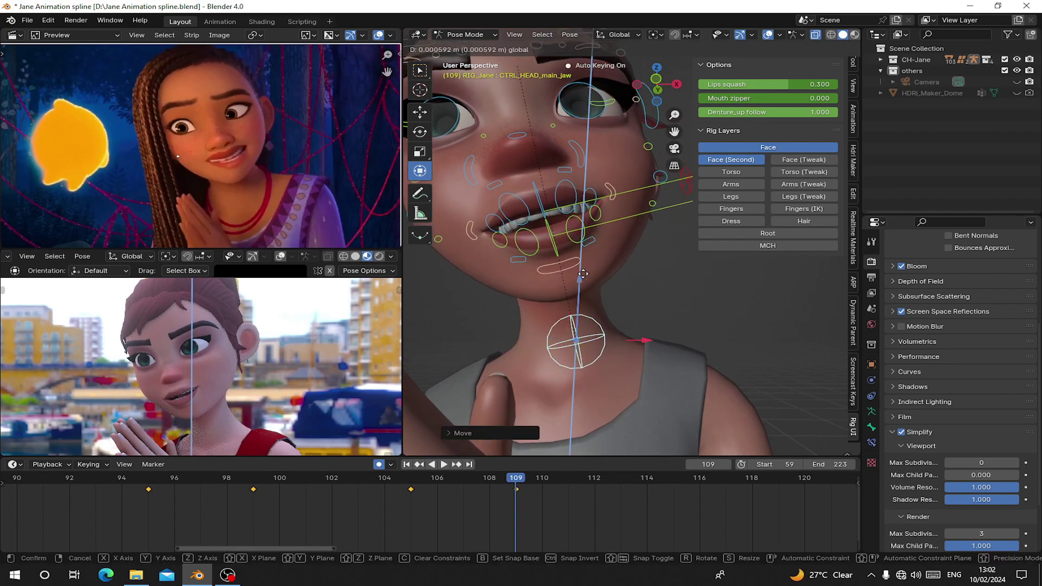
{"action": "left_click_drag", "start_coordinate": [583, 274], "coordinate": [583, 274]}
Move the eye tracking control toward negative X and downward at frame 109 to redirect the gaze, and key all face controls
{"action": "scroll", "coordinate": [578, 245], "scroll_direction": "down", "scroll_amount": 4}
{"action": "middle_click_drag", "start_coordinate": [569, 185], "coordinate": [566, 201]}
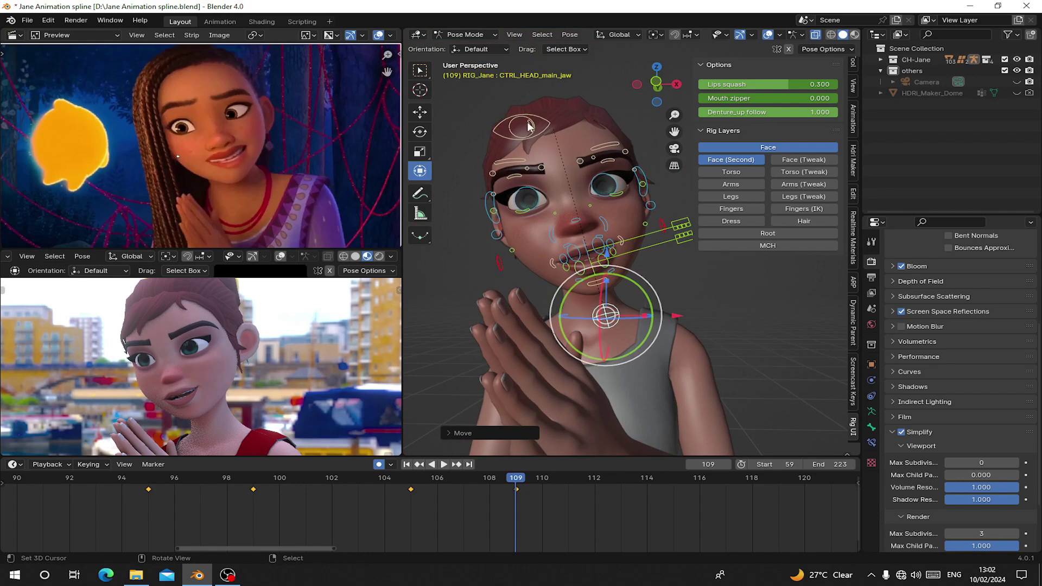
{"action": "left_click", "coordinate": [542, 132]}
{"action": "key", "text": "g"}
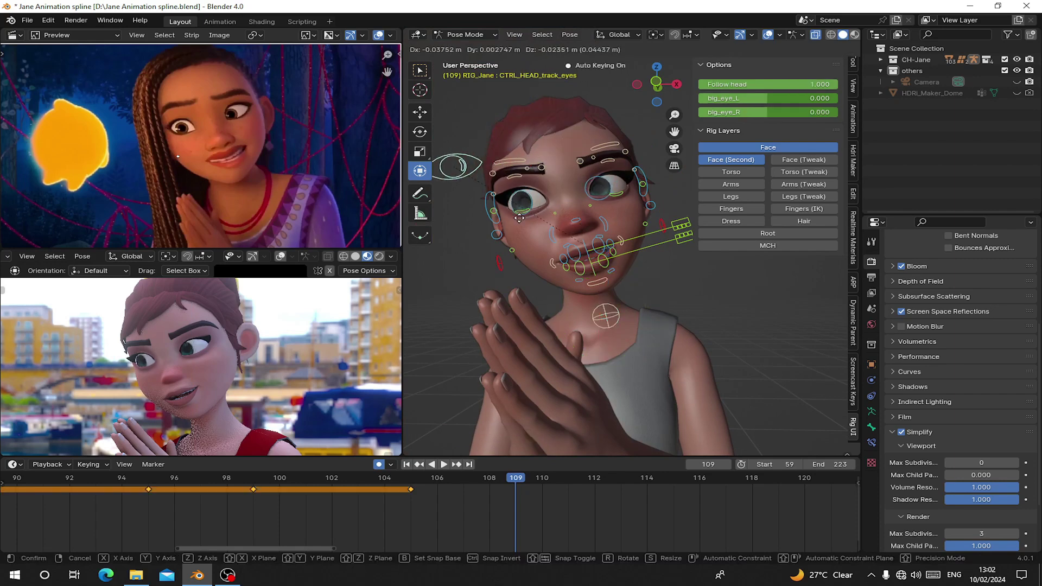
{"action": "left_click", "coordinate": [550, 232]}
{"action": "key", "text": "q"}
{"action": "key", "text": "a"}
{"action": "key", "text": "i"}
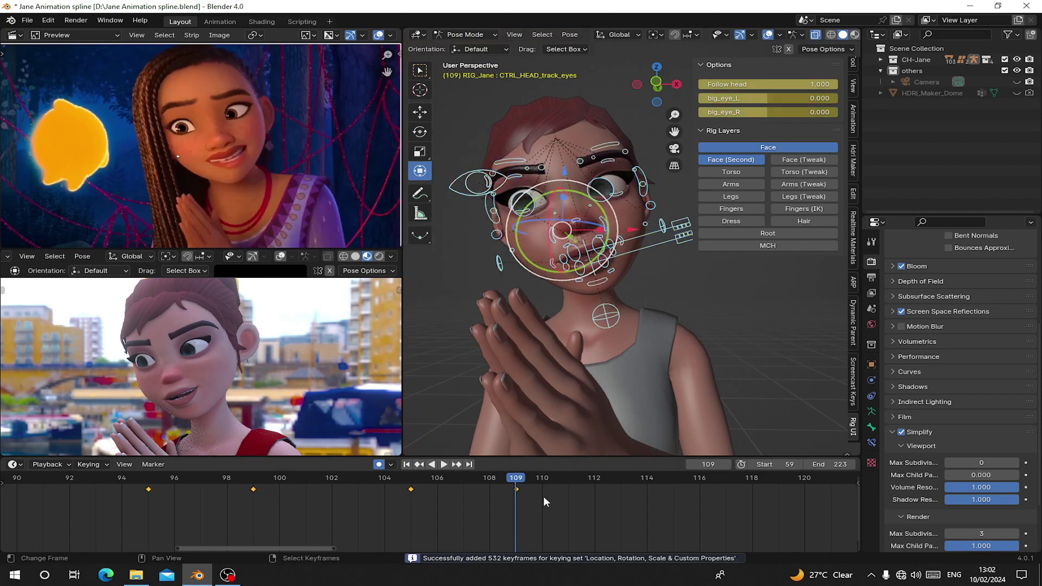
{"action": "left_click_drag", "start_coordinate": [543, 496], "coordinate": [467, 497]}
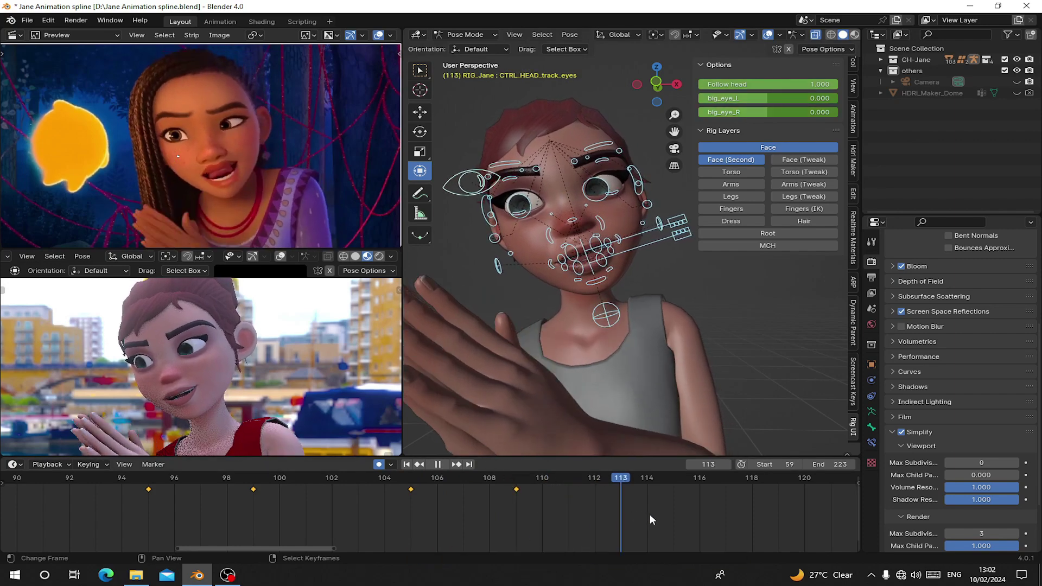
At frame 114, lower the main jaw control about 0.013 m along Z to open the mouth
{"action": "key", "text": "space"}
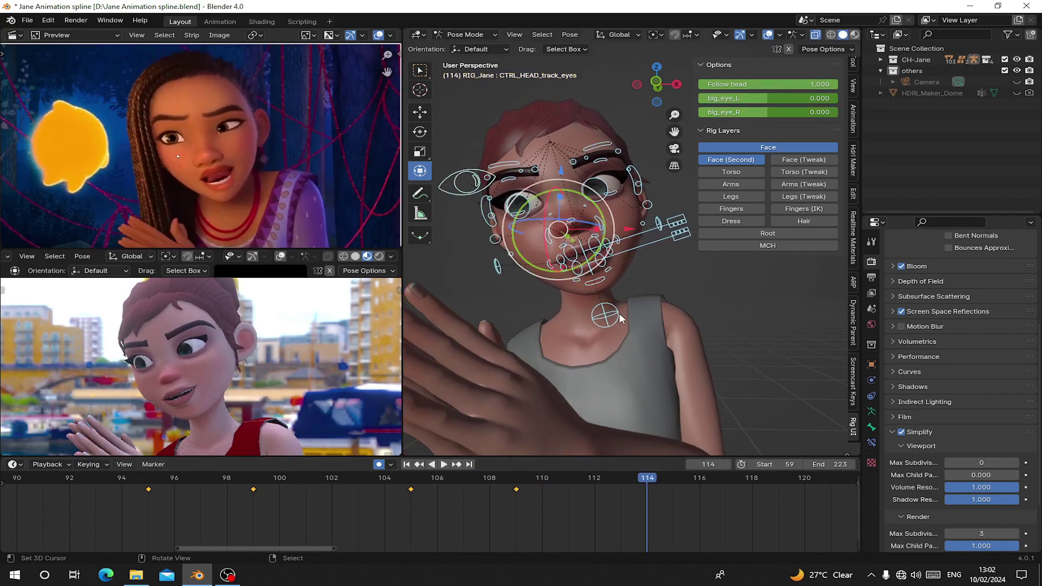
{"action": "left_click", "coordinate": [619, 318]}
{"action": "scroll", "coordinate": [620, 318], "scroll_direction": "up", "scroll_amount": 2}
{"action": "key", "text": "g"}
{"action": "key", "text": "z"}
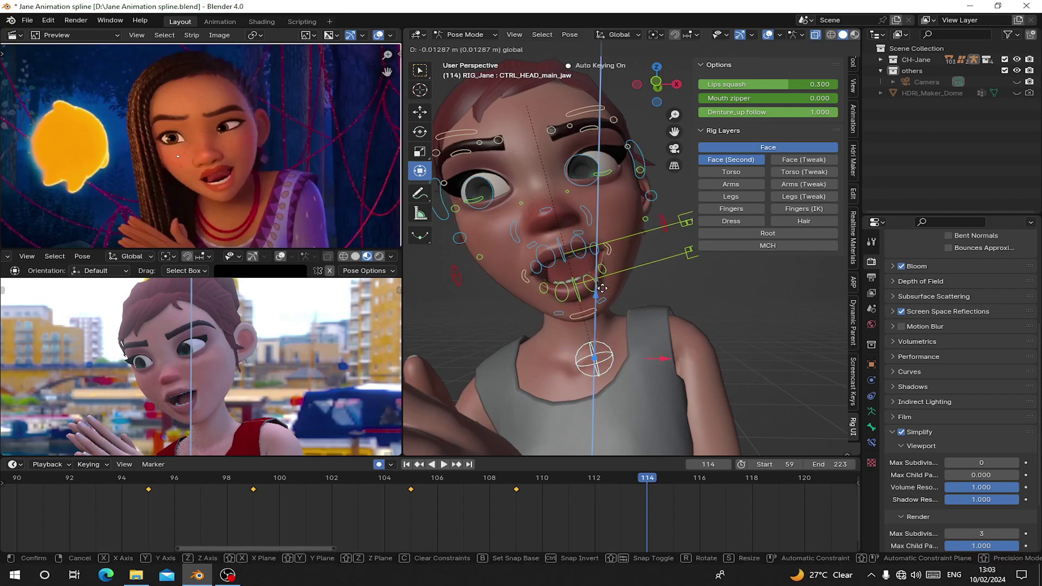
{"action": "left_click_drag", "start_coordinate": [602, 288], "coordinate": [602, 293]}
{"action": "scroll", "coordinate": [603, 293], "scroll_direction": "up", "scroll_amount": 3}
{"action": "middle_click_drag", "start_coordinate": [603, 293], "coordinate": [603, 288]}
{"action": "scroll", "coordinate": [603, 293], "scroll_direction": "down", "scroll_amount": 3}
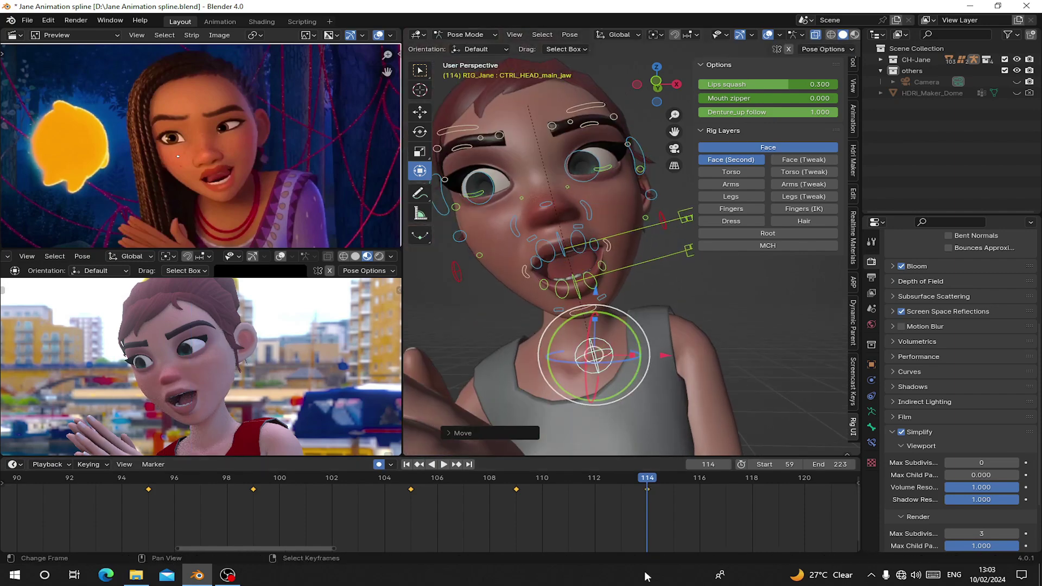
Raise the main jaw control about 0.002 m along Z at frame 109, and key all face controls at frame 114
{"action": "key", "text": "space"}
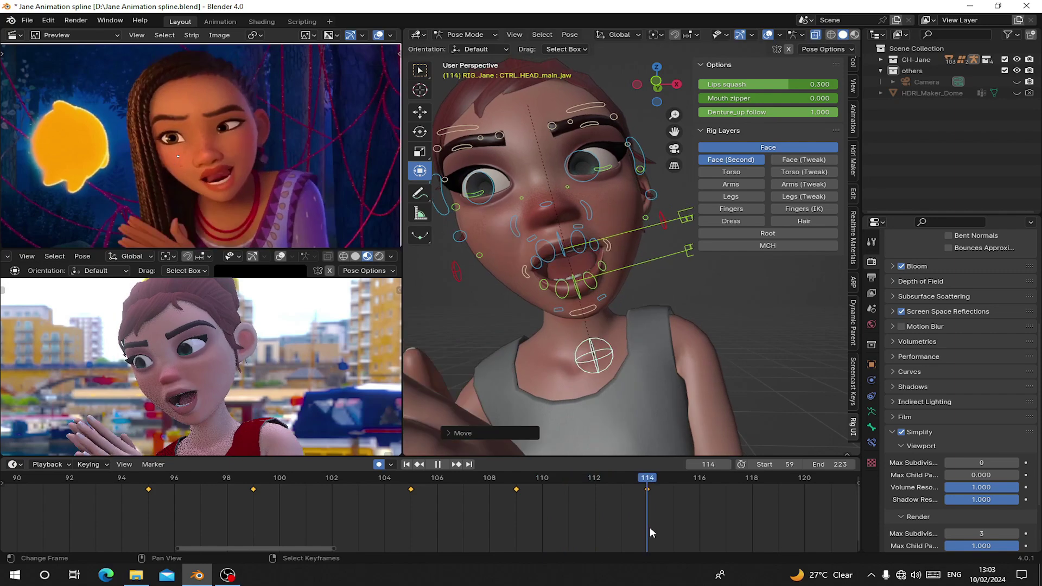
{"action": "left_click_drag", "start_coordinate": [650, 526], "coordinate": [514, 497]}
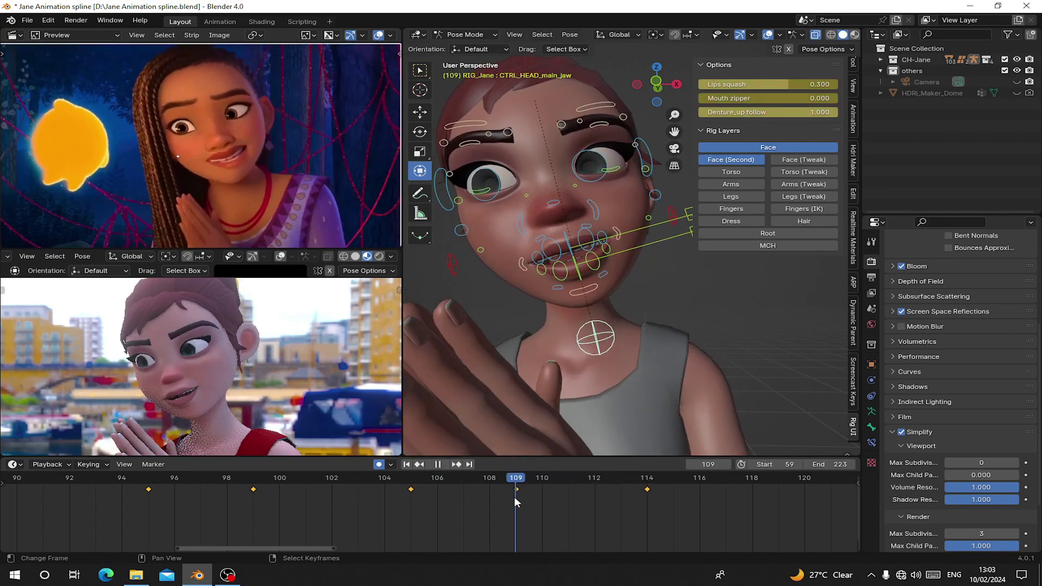
{"action": "key", "text": "space"}
{"action": "key", "text": "g"}
{"action": "key", "text": "z"}
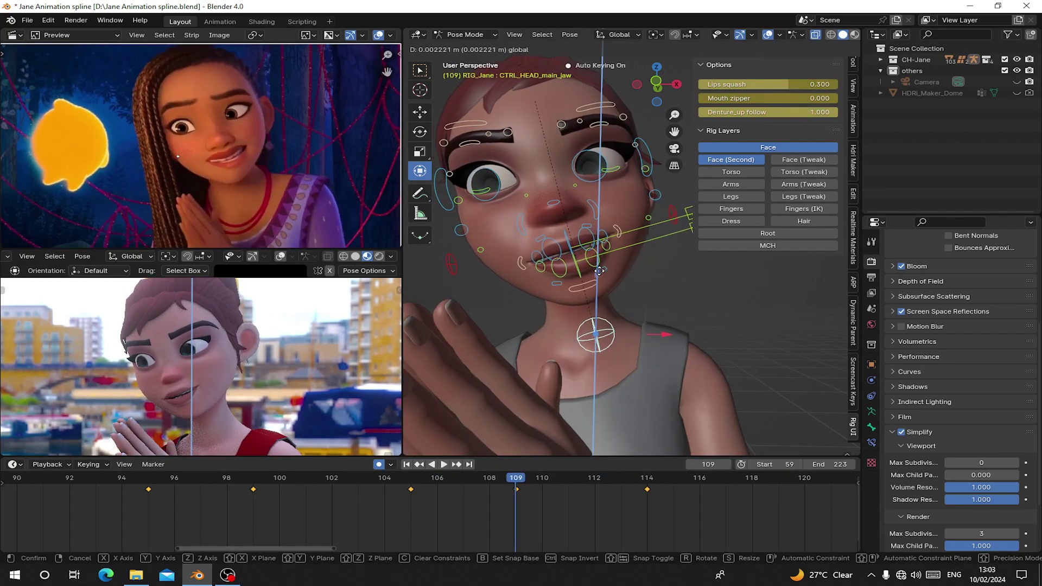
{"action": "left_click", "coordinate": [600, 270]}
{"action": "left_click", "coordinate": [647, 512]}
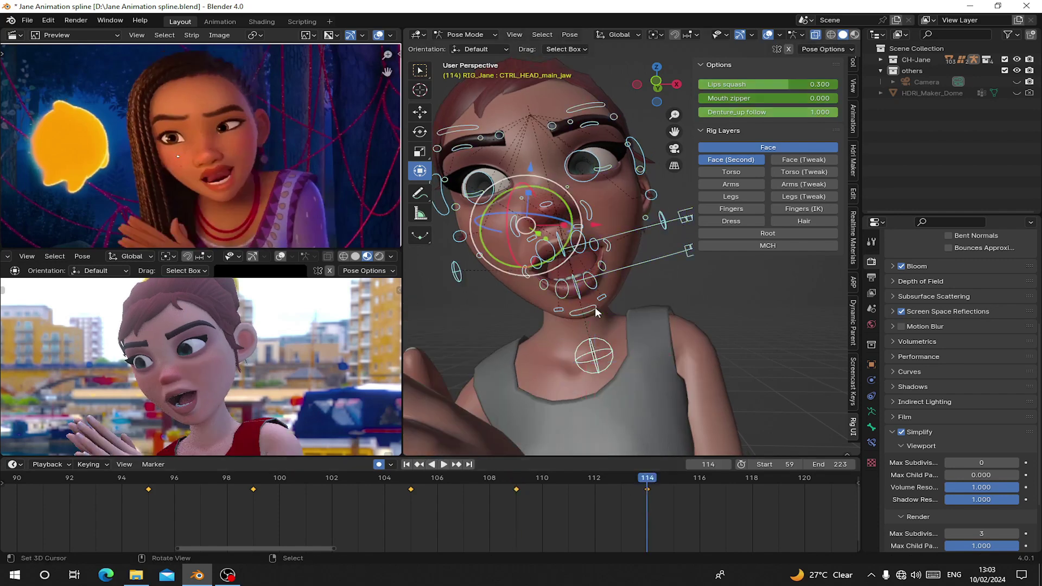
{"action": "key", "text": "i"}
Return to frame 109 and raise the lower teeth control about 0.002 m along Z
{"action": "left_click", "coordinate": [519, 493]}
{"action": "key", "text": "space"}
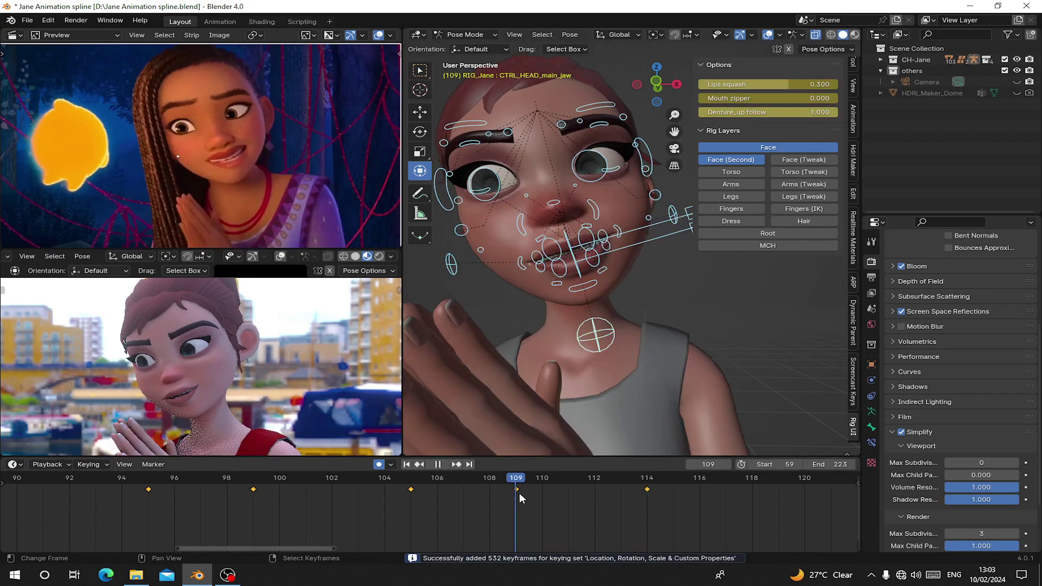
{"action": "key", "text": "space"}
{"action": "scroll", "coordinate": [632, 248], "scroll_direction": "up", "scroll_amount": 2}
{"action": "right_click", "coordinate": [631, 249]}
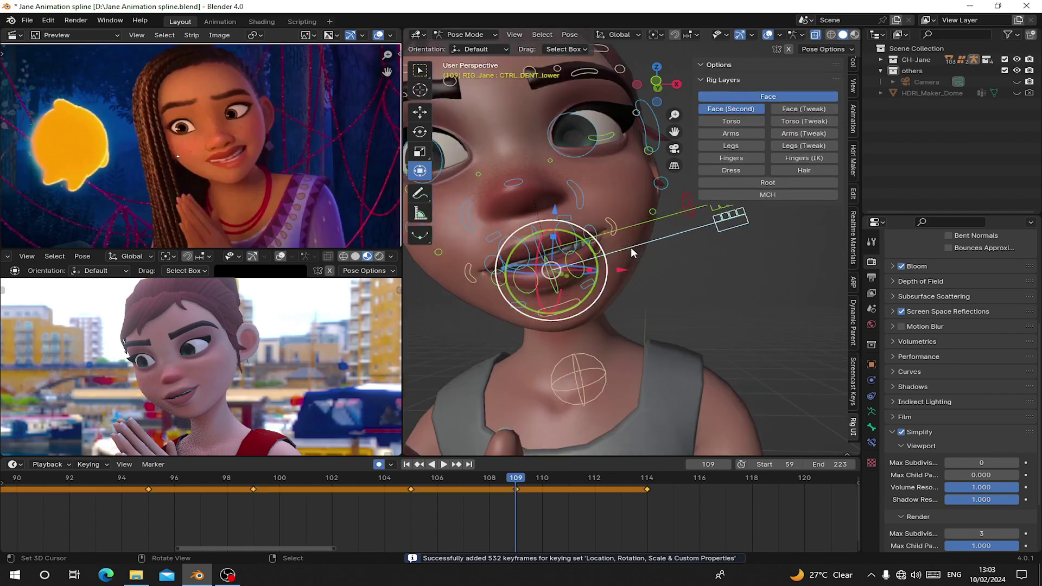
{"action": "key", "text": "g"}
{"action": "key", "text": "z"}
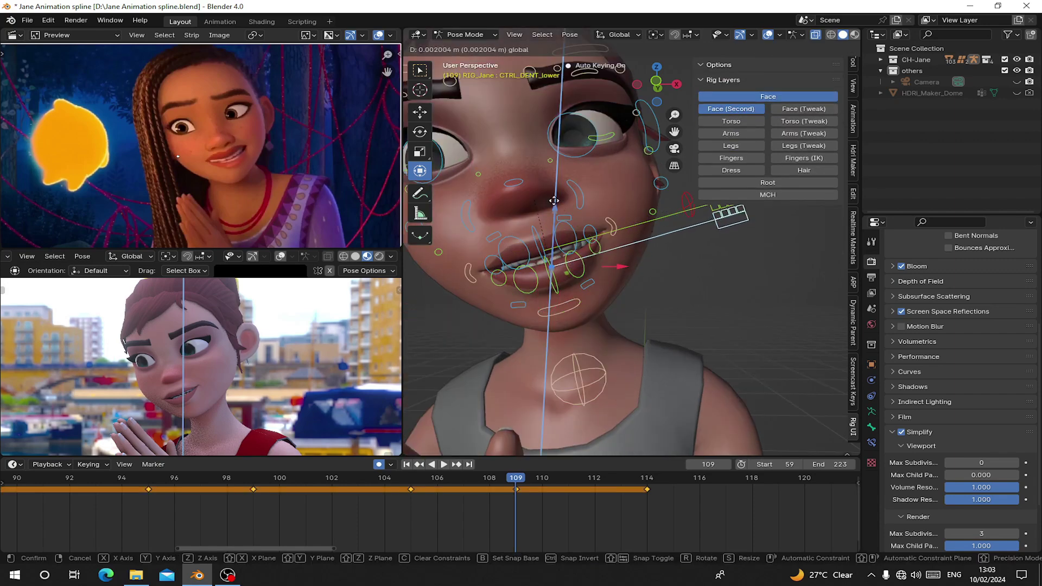
{"action": "left_click", "coordinate": [554, 201]}
Key all face controls again at frame 114 and check the motion leading up to it
{"action": "key", "text": "space"}
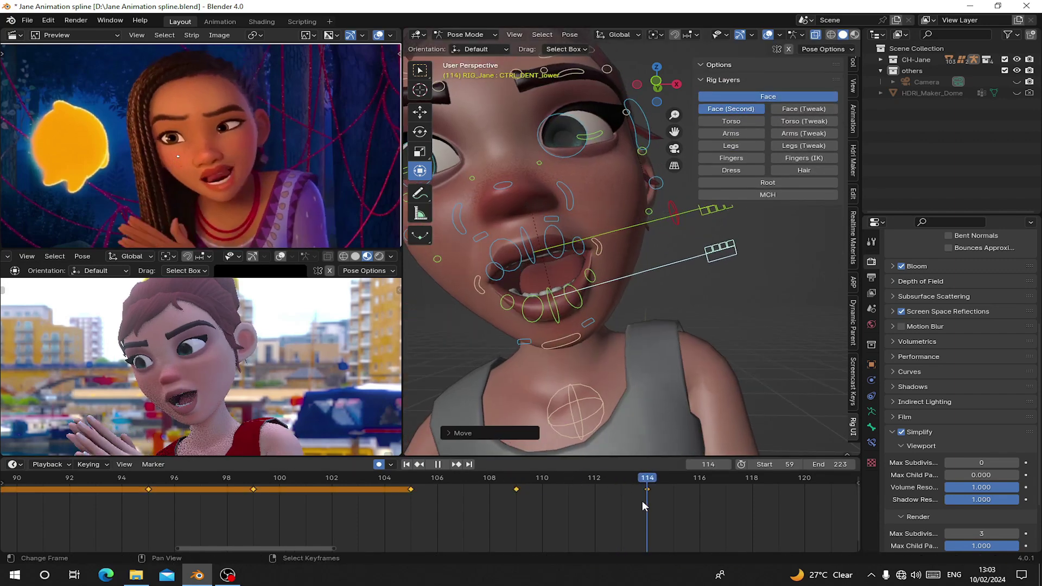
{"action": "left_click_drag", "start_coordinate": [642, 500], "coordinate": [642, 501]}
{"action": "middle_click_drag", "start_coordinate": [641, 500], "coordinate": [612, 499]}
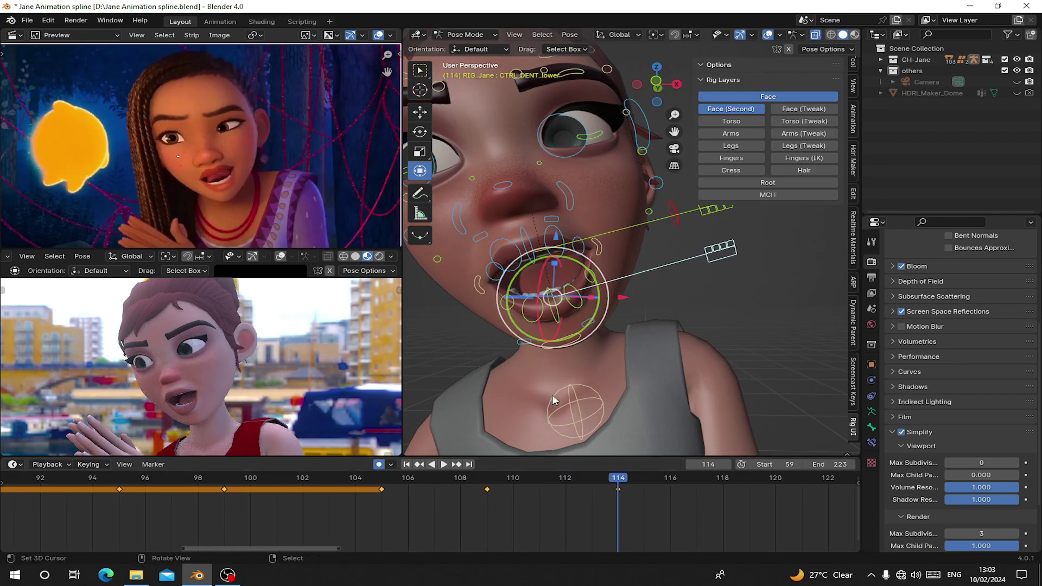
{"action": "key", "text": "a"}
{"action": "key", "text": "i"}
{"action": "key", "text": "space"}
{"action": "left_click", "coordinate": [598, 517]}
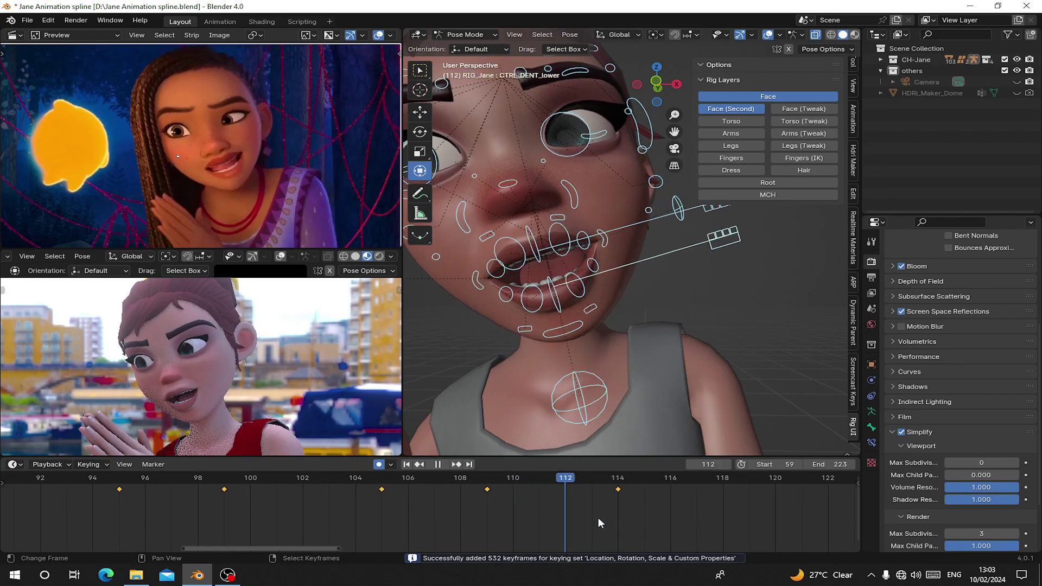
{"action": "left_click", "coordinate": [618, 504]}
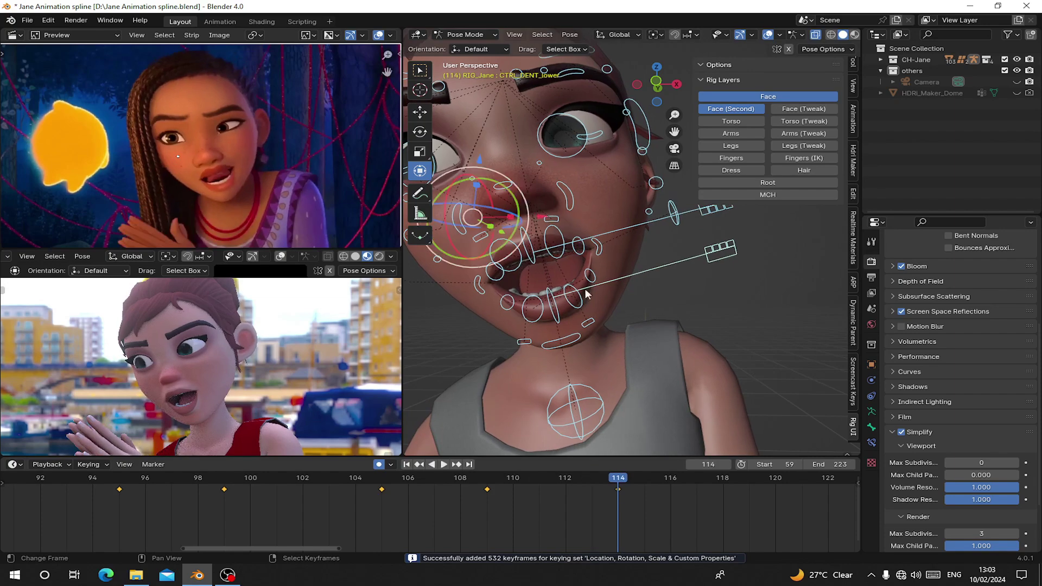
Lower the left main brow control and raise the left lower eyelid slightly at frame 114, and key all face controls
{"action": "middle_click_drag", "start_coordinate": [571, 103], "coordinate": [583, 240], "text": "shift"}
{"action": "left_click", "coordinate": [582, 204]}
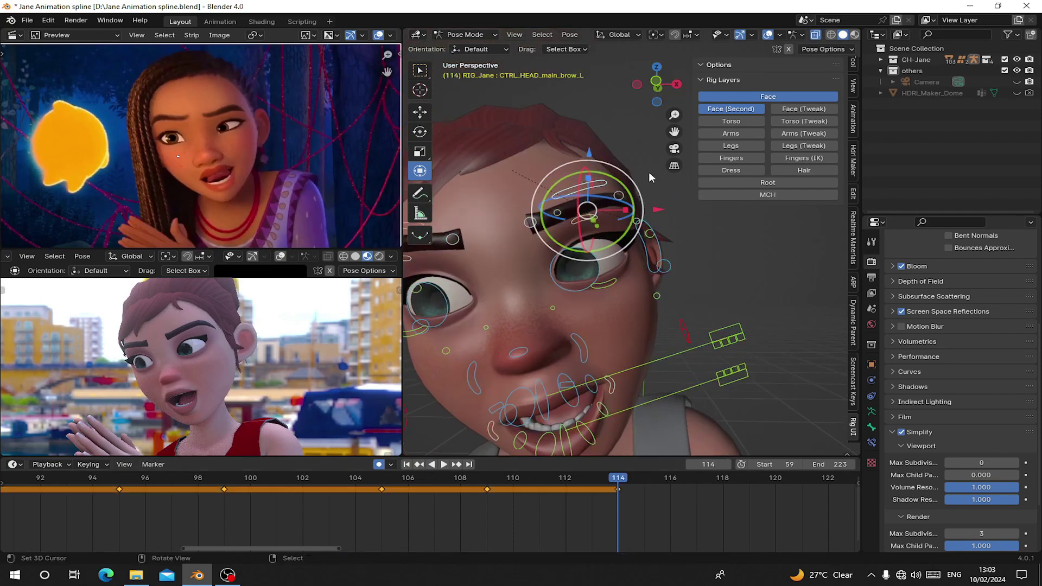
{"action": "left_click_drag", "start_coordinate": [589, 153], "coordinate": [590, 158]}
{"action": "middle_click_drag", "start_coordinate": [590, 158], "coordinate": [592, 255]}
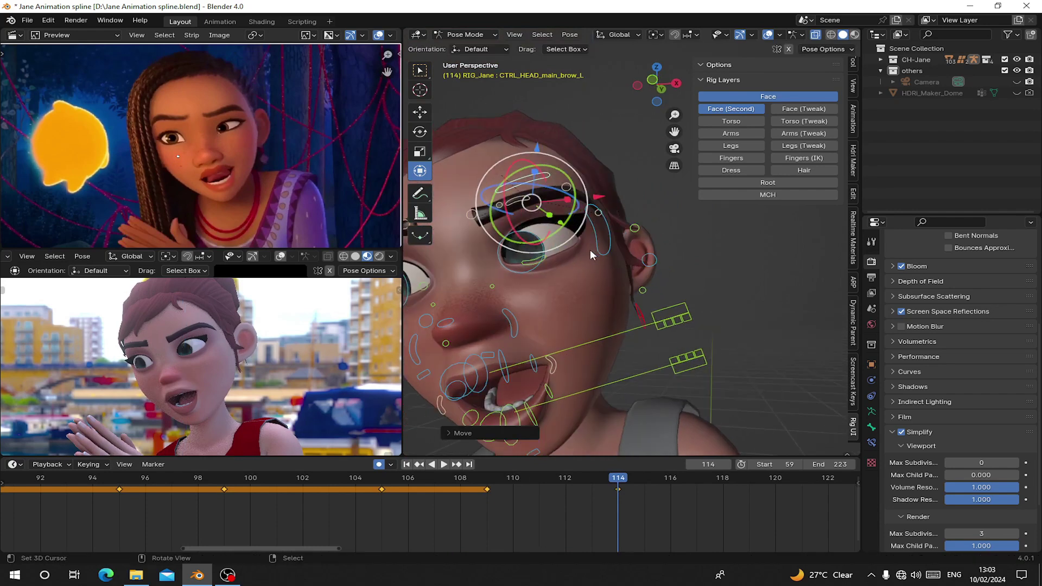
{"action": "left_click", "coordinate": [541, 261]}
{"action": "left_click_drag", "start_coordinate": [547, 192], "coordinate": [548, 185]}
{"action": "key", "text": "a"}
{"action": "key", "text": "i"}
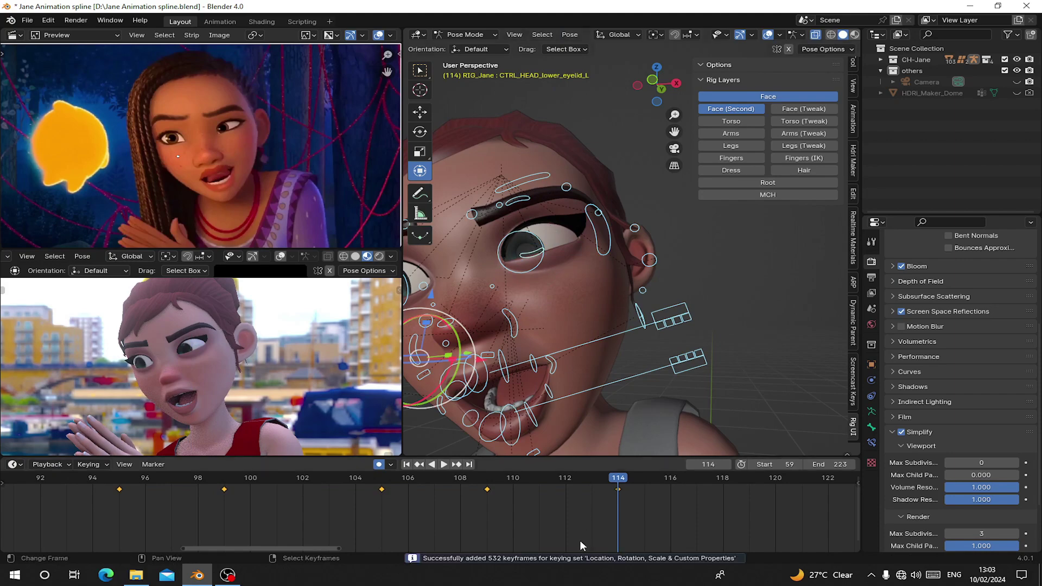
Advance the animation to frame 116 and raise the main jaw control to close the mouth
{"action": "middle_click_drag", "start_coordinate": [588, 539], "coordinate": [491, 521]}
{"action": "key", "text": "space"}
{"action": "left_click_drag", "start_coordinate": [606, 499], "coordinate": [572, 485]}
{"action": "middle_click_drag", "start_coordinate": [543, 390], "coordinate": [595, 277], "text": "shift"}
{"action": "left_click", "coordinate": [579, 380]}
{"action": "left_click_drag", "start_coordinate": [578, 335], "coordinate": [575, 296]}
Lower the left lip corner control at frame 116 and pull both lip corners slightly inward along X
{"action": "middle_click_drag", "start_coordinate": [596, 255], "coordinate": [600, 263]}
{"action": "left_click", "coordinate": [608, 228]}
{"action": "left_click_drag", "start_coordinate": [608, 229], "coordinate": [604, 249]}
{"action": "left_click_drag", "start_coordinate": [670, 246], "coordinate": [656, 246]}
{"action": "right_click", "coordinate": [481, 281]}
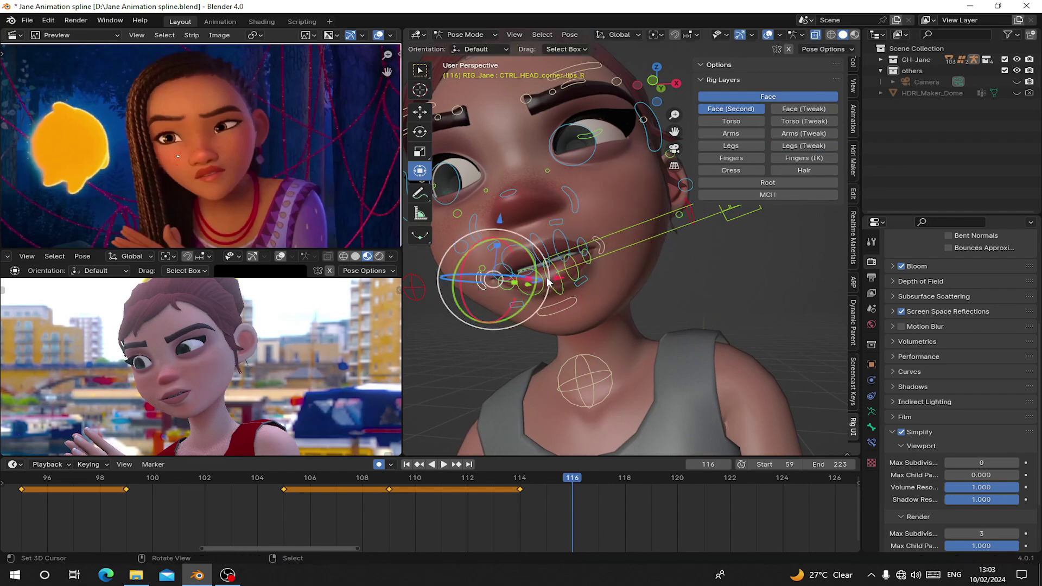
{"action": "left_click_drag", "start_coordinate": [555, 276], "coordinate": [561, 276]}
{"action": "middle_click_drag", "start_coordinate": [583, 295], "coordinate": [629, 301]}
{"action": "scroll", "coordinate": [597, 314], "scroll_direction": "up", "scroll_amount": 1}
Nudge the lips control slightly backward and upward at frame 116 to reshape the closed mouth
{"action": "right_click", "coordinate": [515, 348]}
{"action": "right_click", "coordinate": [537, 305]}
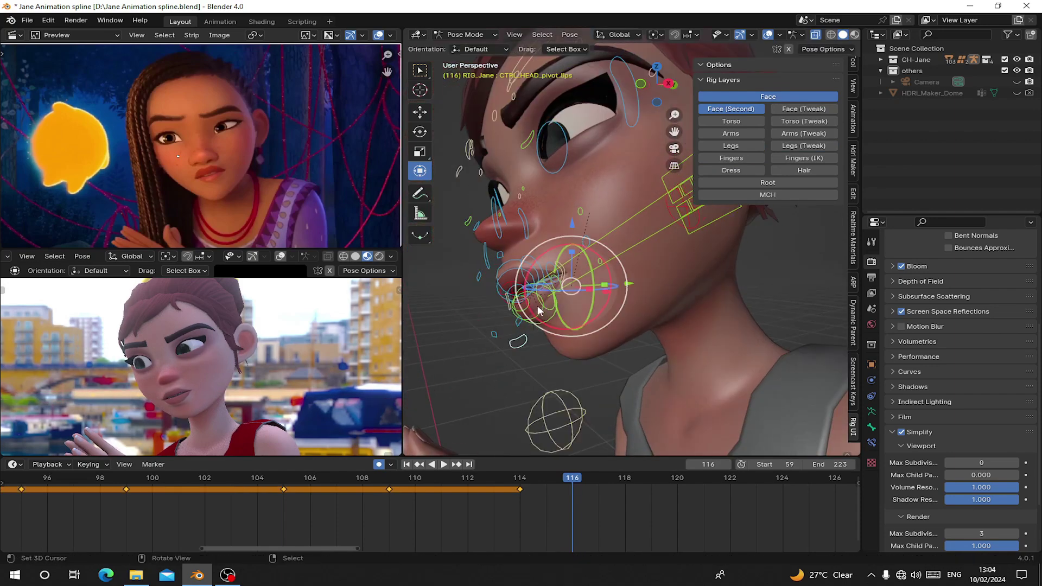
{"action": "scroll", "coordinate": [638, 329], "scroll_direction": "up", "scroll_amount": 2}
{"action": "mouse_move", "coordinate": [537, 306]}
{"action": "middle_mouse_down"}
{"action": "mouse_move", "coordinate": [638, 329]}
{"action": "mouse_move", "coordinate": [524, 304]}
{"action": "middle_mouse_up"}
{"action": "right_click", "coordinate": [644, 354]}
{"action": "right_click", "coordinate": [641, 348]}
{"action": "middle_click_drag", "start_coordinate": [705, 331], "coordinate": [733, 330]}
{"action": "left_click_drag", "start_coordinate": [545, 325], "coordinate": [555, 324]}
{"action": "middle_click_drag", "start_coordinate": [559, 324], "coordinate": [655, 315]}
{"action": "left_click_drag", "start_coordinate": [672, 284], "coordinate": [670, 269]}
{"action": "middle_click_drag", "start_coordinate": [672, 277], "coordinate": [564, 306]}
Lower the main jaw control slightly, refine the lower lips control's position and key all face controls at frame 116
{"action": "right_click", "coordinate": [646, 418]}
{"action": "left_click_drag", "start_coordinate": [649, 428], "coordinate": [649, 437]}
{"action": "right_click", "coordinate": [610, 311]}
{"action": "left_click_drag", "start_coordinate": [604, 282], "coordinate": [600, 272]}
{"action": "middle_click_drag", "start_coordinate": [600, 272], "coordinate": [515, 298]}
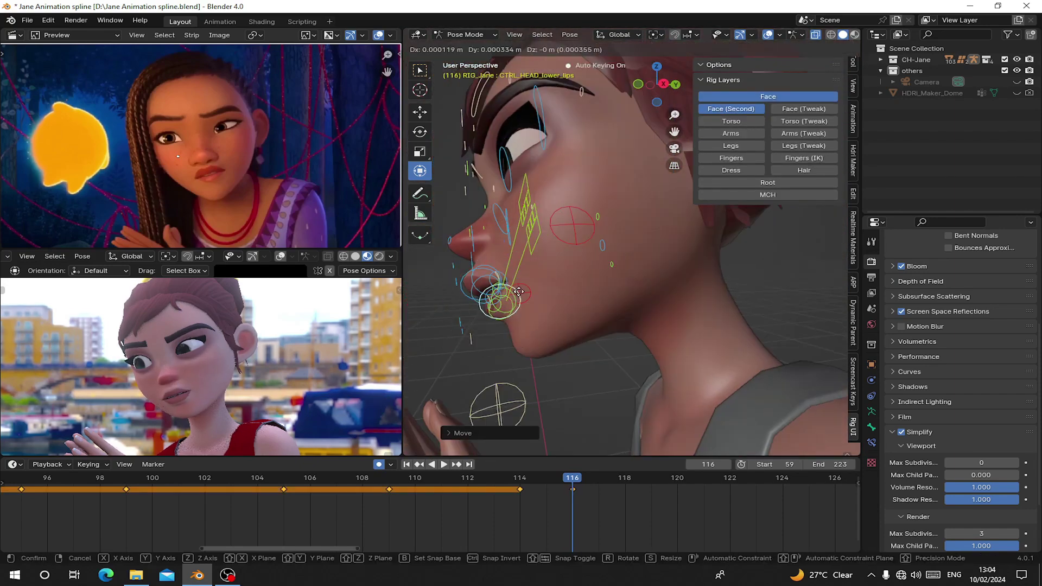
{"action": "left_click_drag", "start_coordinate": [502, 301], "coordinate": [499, 302]}
{"action": "middle_click_drag", "start_coordinate": [502, 303], "coordinate": [582, 314]}
{"action": "key", "text": "a"}
{"action": "key", "text": "i"}
Advance the animation to frame 119 and slightly adjust the main jaw control
{"action": "middle_click_drag", "start_coordinate": [578, 500], "coordinate": [462, 501]}
{"action": "left_click_drag", "start_coordinate": [461, 502], "coordinate": [539, 505]}
{"action": "middle_click_drag", "start_coordinate": [534, 333], "coordinate": [572, 333]}
{"action": "left_click", "coordinate": [664, 432]}
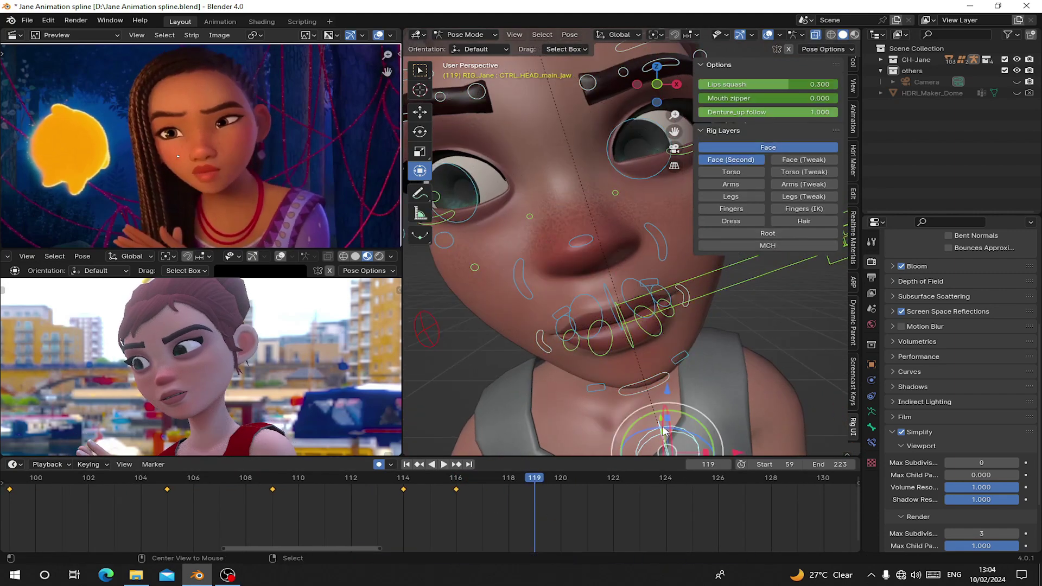
{"action": "middle_click_drag", "start_coordinate": [664, 397], "coordinate": [623, 426]}
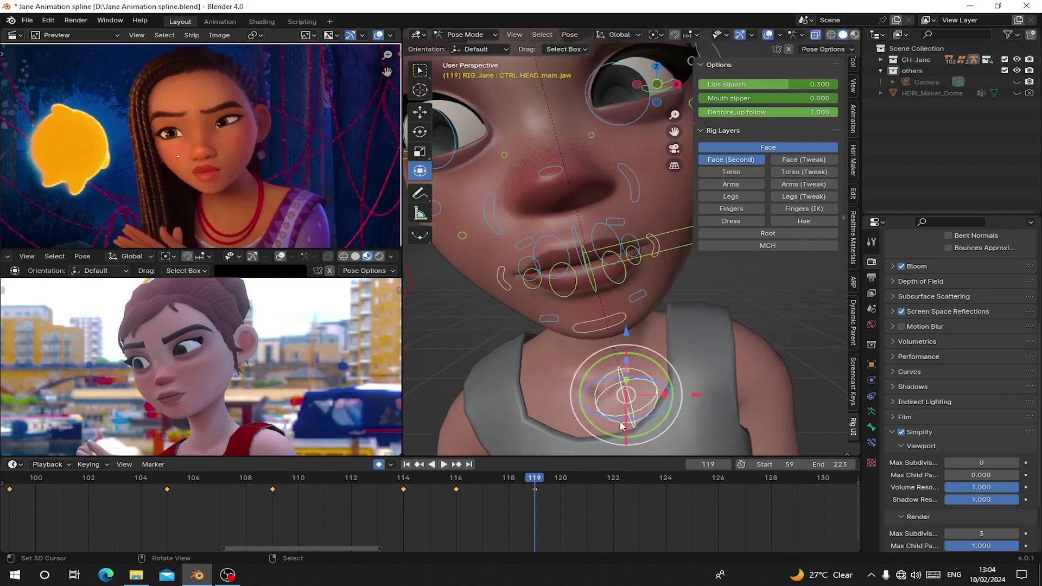
Pull the left lip corner control slightly inward along X at frame 119 and key all face controls
{"action": "right_click", "coordinate": [592, 294]}
{"action": "right_click", "coordinate": [559, 299]}
{"action": "right_click", "coordinate": [625, 282]}
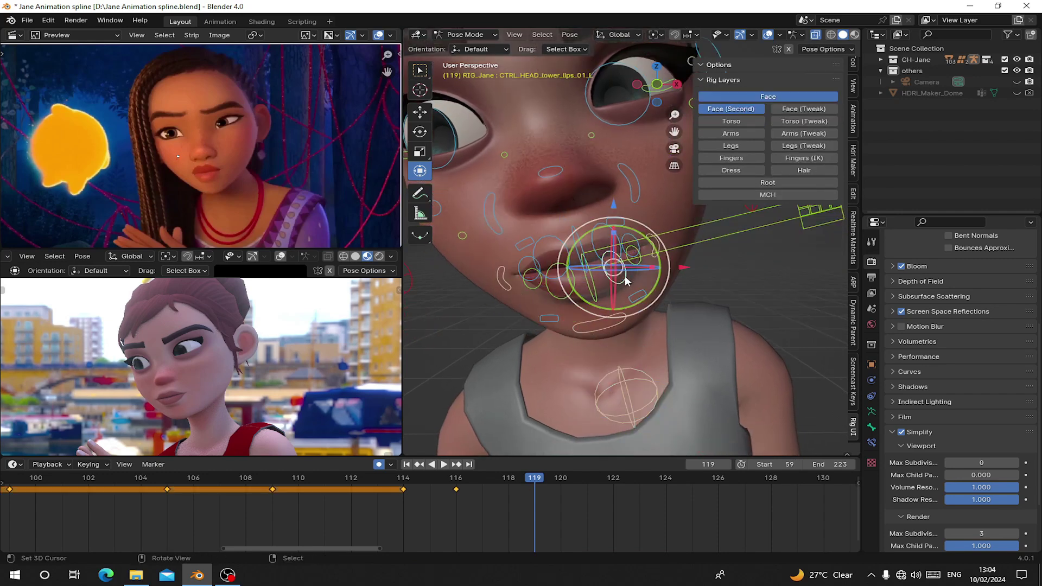
{"action": "left_click", "coordinate": [636, 287]}
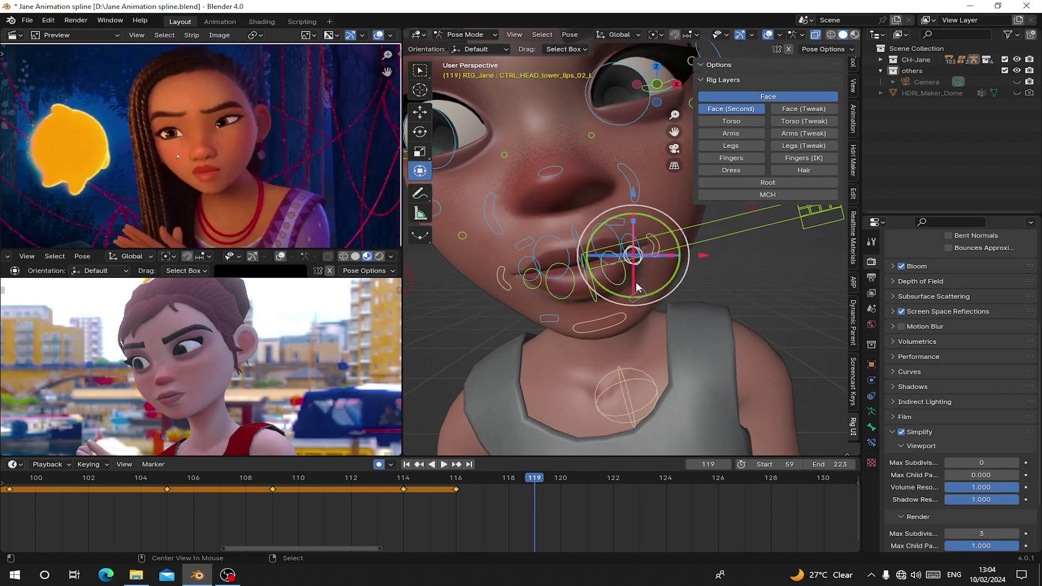
{"action": "left_click", "coordinate": [524, 291]}
{"action": "left_click", "coordinate": [531, 246]}
{"action": "left_click", "coordinate": [661, 247]}
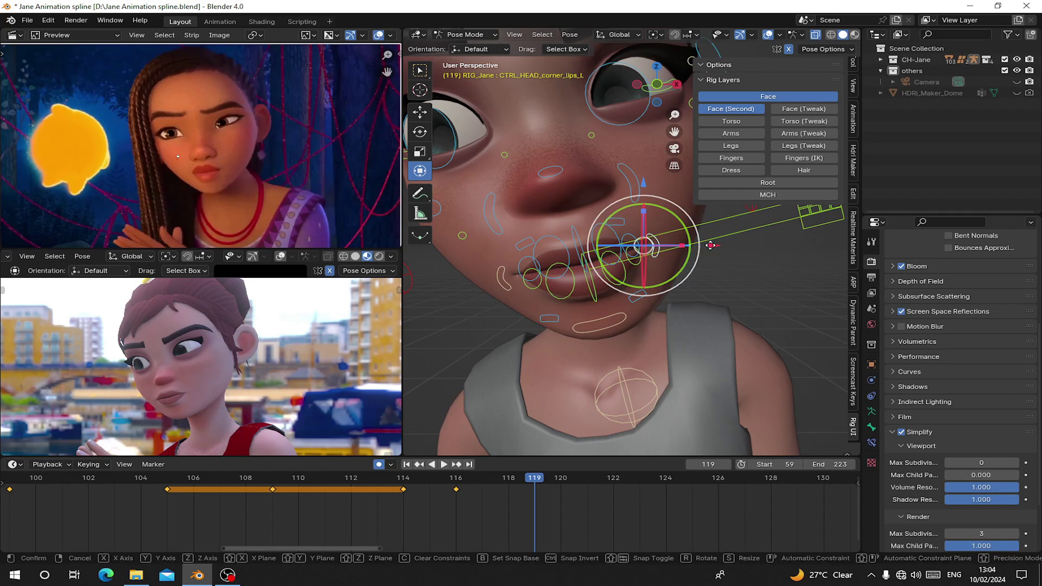
{"action": "left_click_drag", "start_coordinate": [708, 250], "coordinate": [703, 246]}
{"action": "key", "text": "a"}
{"action": "key", "text": "i"}
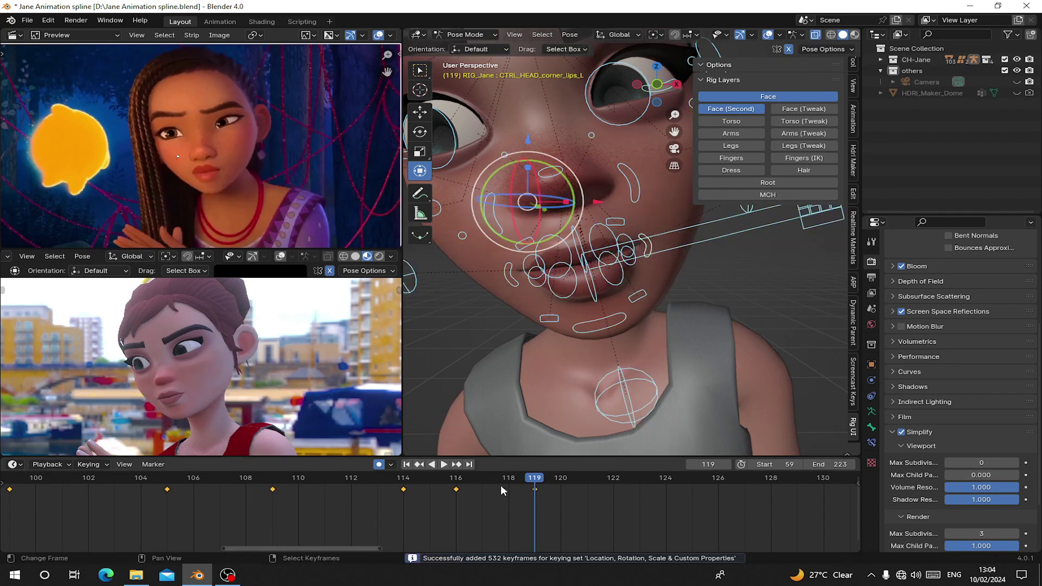
Advance the animation to frame 122 and lower the main jaw control along Z to open the mouth
{"action": "key", "text": "shift+ctrl+space"}
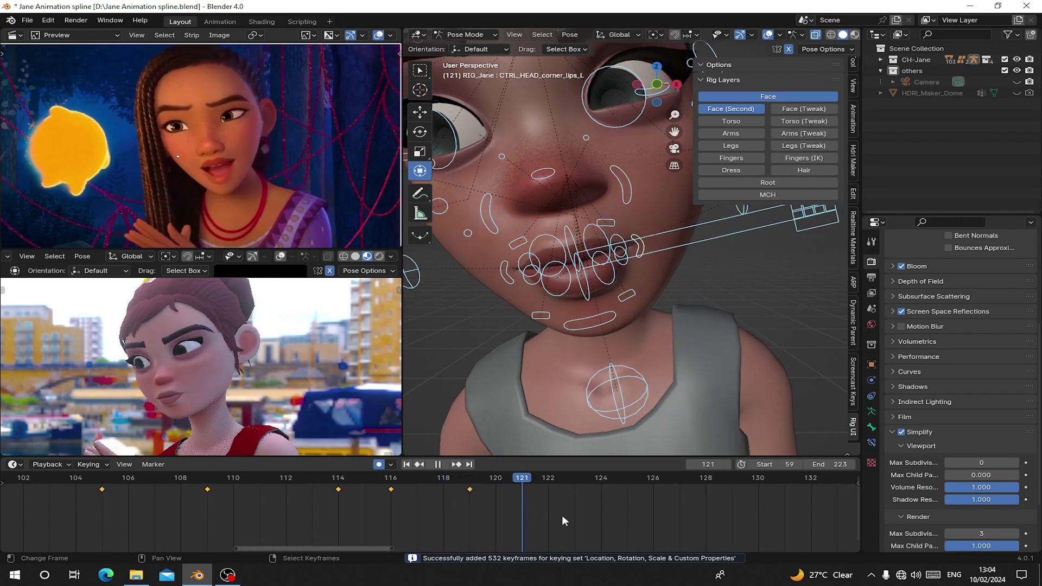
{"action": "key", "text": "space"}
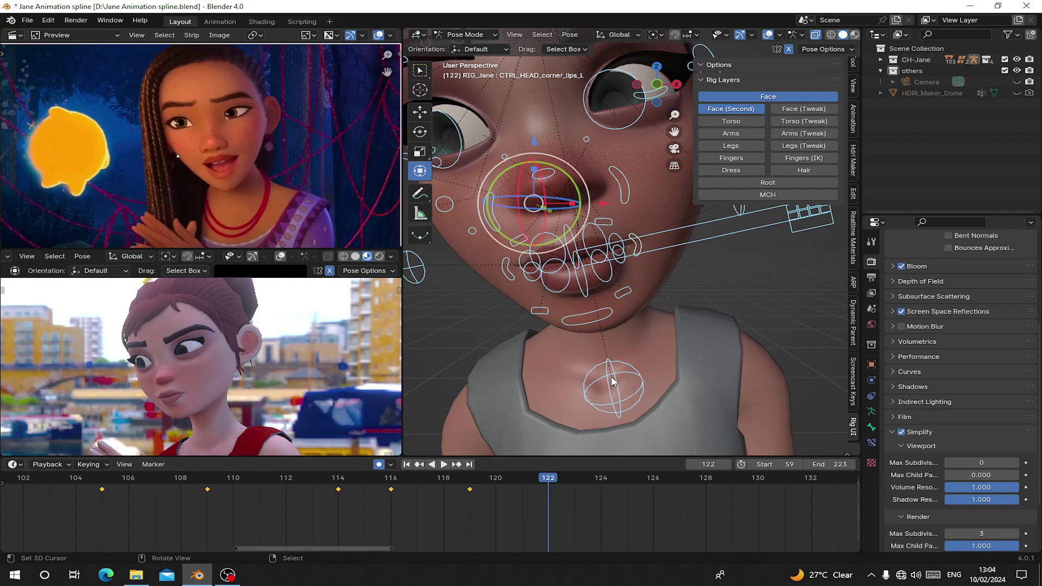
{"action": "left_click", "coordinate": [612, 387]}
{"action": "key", "text": "g"}
{"action": "key", "text": "z"}
{"action": "left_click_drag", "start_coordinate": [620, 321], "coordinate": [621, 330]}
Move the left lip corner control outward along X and slightly up along Z at frame 122
{"action": "middle_click_drag", "start_coordinate": [641, 255], "coordinate": [594, 273], "text": "shift"}
{"action": "right_click", "coordinate": [587, 251]}
{"action": "left_click_drag", "start_coordinate": [649, 252], "coordinate": [662, 250]}
{"action": "middle_click_drag", "start_coordinate": [620, 217], "coordinate": [630, 219]}
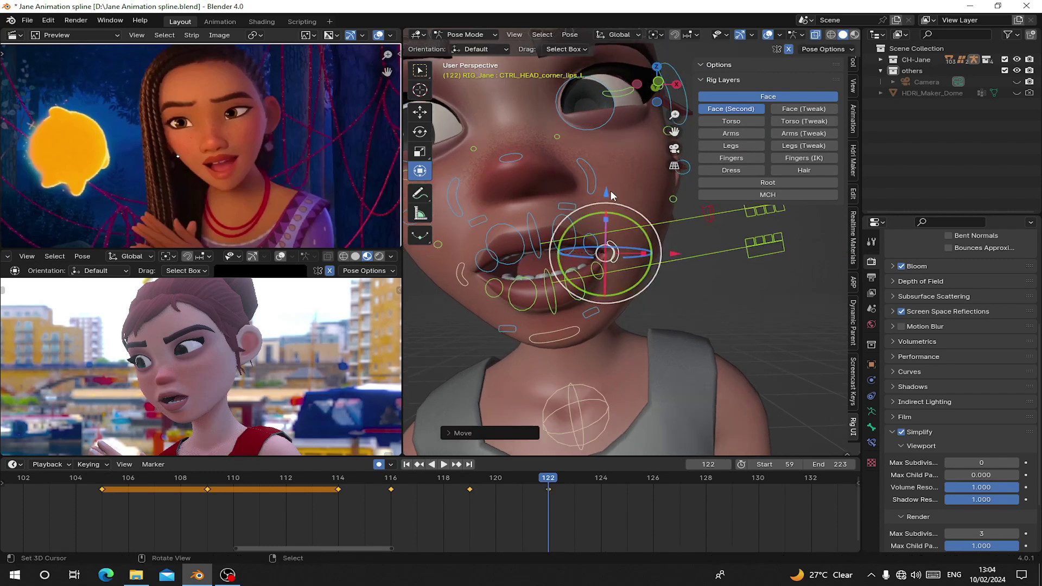
{"action": "left_click_drag", "start_coordinate": [610, 192], "coordinate": [611, 188]}
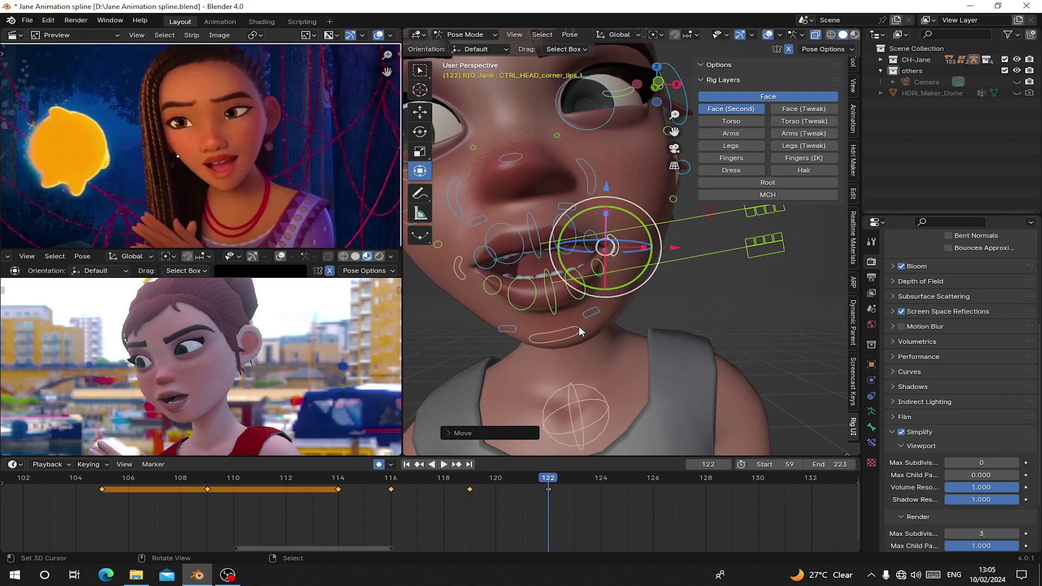
Lower the main jaw control about another 0.003 m along Z at frame 122 to widen the mouth opening
{"action": "left_click", "coordinate": [551, 211]}
{"action": "mouse_move", "coordinate": [555, 206]}
{"action": "left_mouse_down"}
{"action": "mouse_move", "coordinate": [554, 192]}
{"action": "mouse_move", "coordinate": [555, 225]}
{"action": "left_mouse_up"}
{"action": "right_click", "coordinate": [554, 225]}
{"action": "middle_click_drag", "start_coordinate": [561, 324], "coordinate": [568, 281], "text": "shift"}
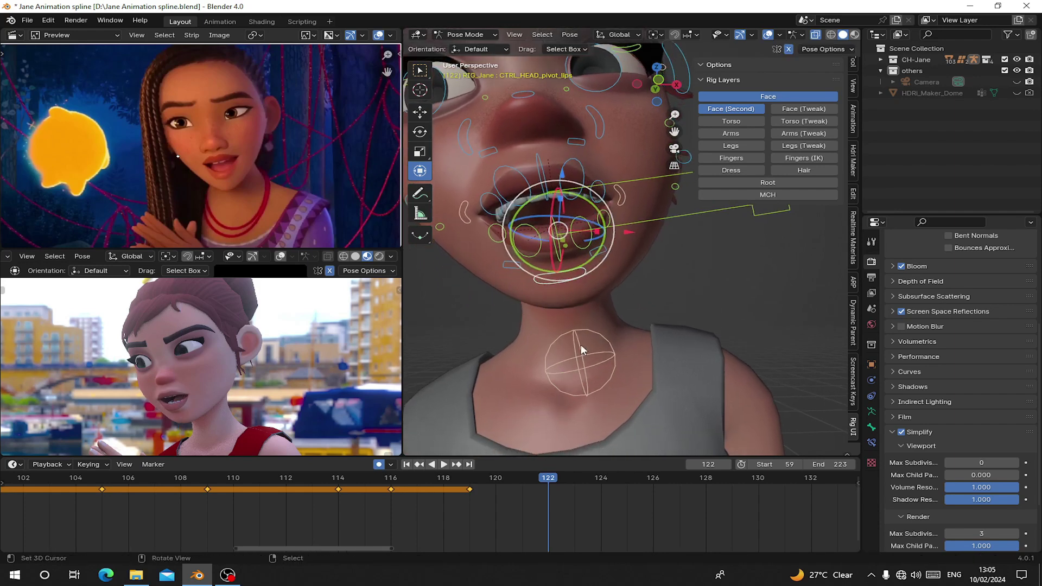
{"action": "right_click", "coordinate": [581, 347]}
{"action": "left_click_drag", "start_coordinate": [582, 302], "coordinate": [582, 298]}
{"action": "key", "text": "z"}
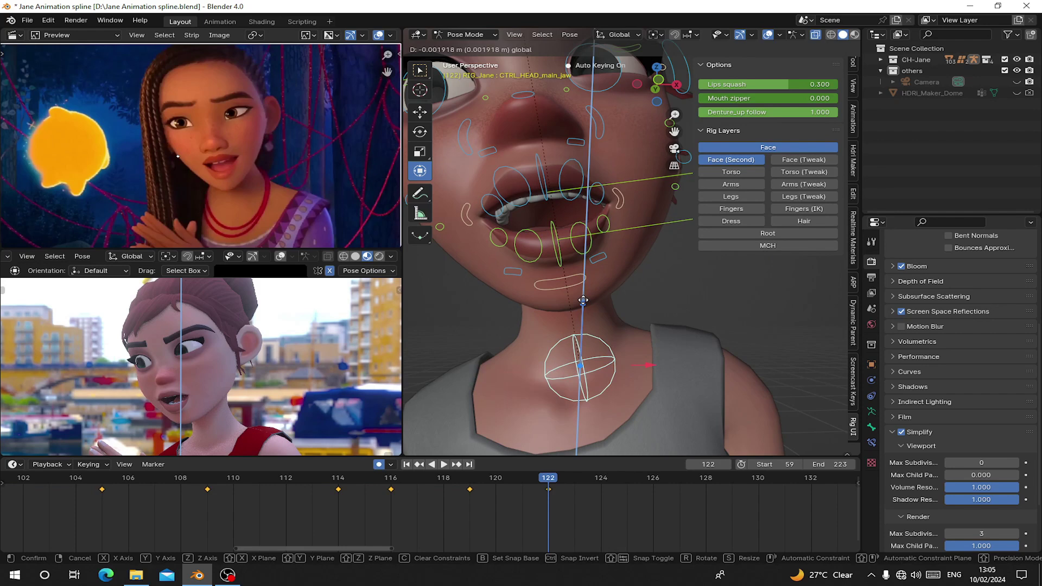
{"action": "left_click_drag", "start_coordinate": [583, 301], "coordinate": [583, 304]}
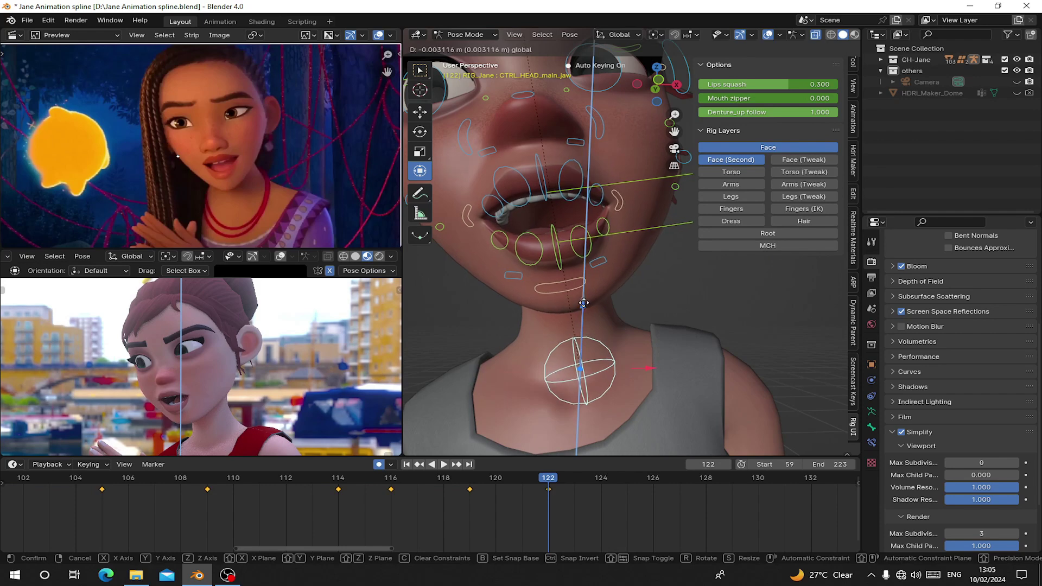
{"action": "left_click", "coordinate": [583, 303]}
Scale down the left lip corner control slightly and key all face controls at frame 122
{"action": "middle_click_drag", "start_coordinate": [583, 303], "coordinate": [596, 255]}
{"action": "left_click", "coordinate": [610, 239]}
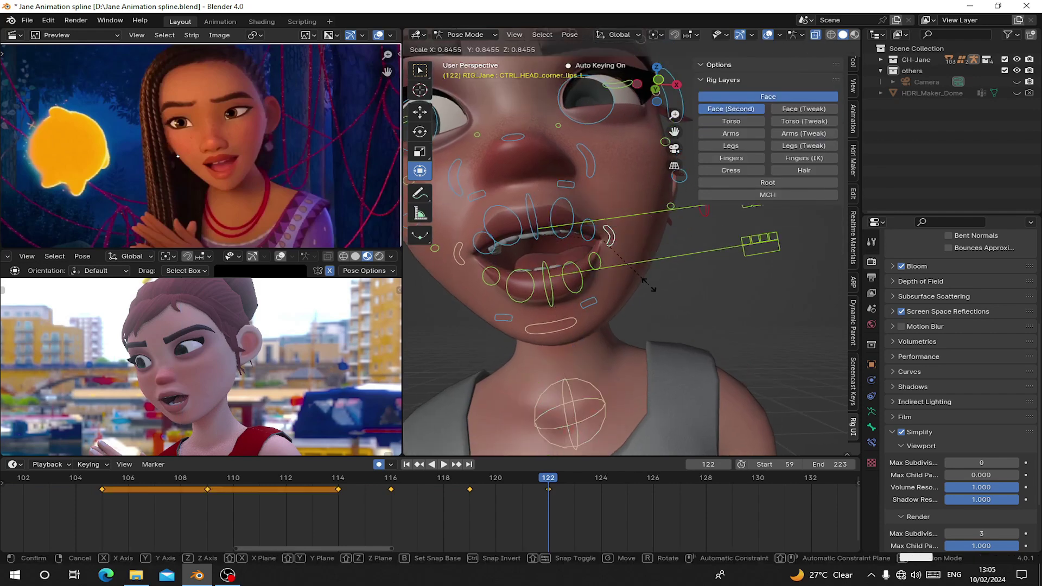
{"action": "key", "text": "a"}
{"action": "key", "text": "i"}
Advance the animation to frame 126 and raise the main jaw control to close the mouth
{"action": "left_click_drag", "start_coordinate": [550, 525], "coordinate": [555, 517]}
{"action": "middle_click_drag", "start_coordinate": [555, 517], "coordinate": [473, 510]}
{"action": "key", "text": "space"}
{"action": "key", "text": "space"}
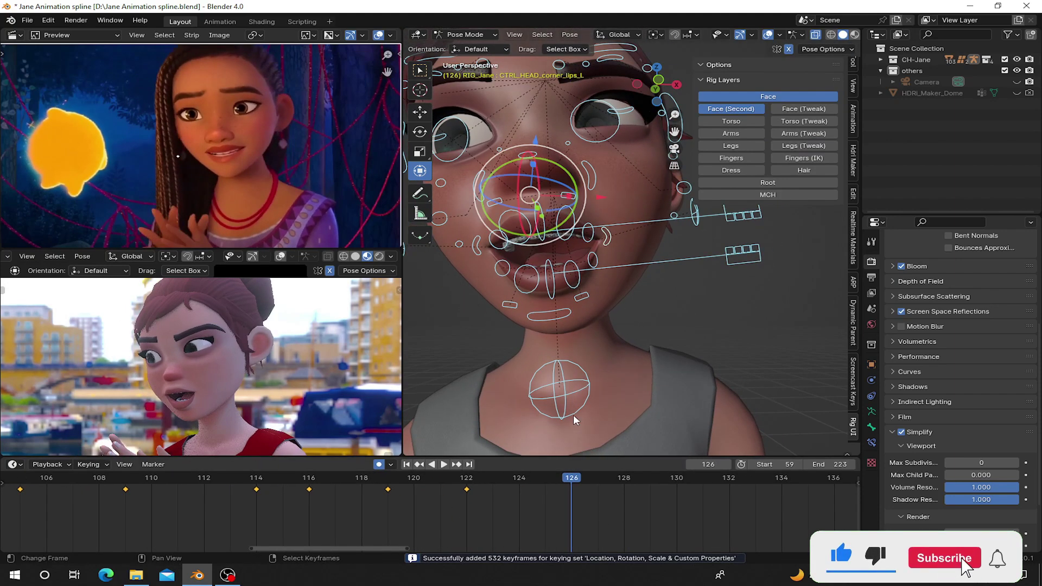
{"action": "left_click", "coordinate": [573, 415]}
{"action": "key", "text": "g"}
{"action": "left_click_drag", "start_coordinate": [559, 297], "coordinate": [560, 296]}
Move the left lip corner control slightly inward along X and key all face controls at frame 126
{"action": "left_click", "coordinate": [612, 224]}
{"action": "left_click_drag", "start_coordinate": [687, 232], "coordinate": [682, 232]}
{"action": "left_click", "coordinate": [622, 113]}
{"action": "middle_click_drag", "start_coordinate": [623, 116], "coordinate": [609, 148], "text": "shift"}
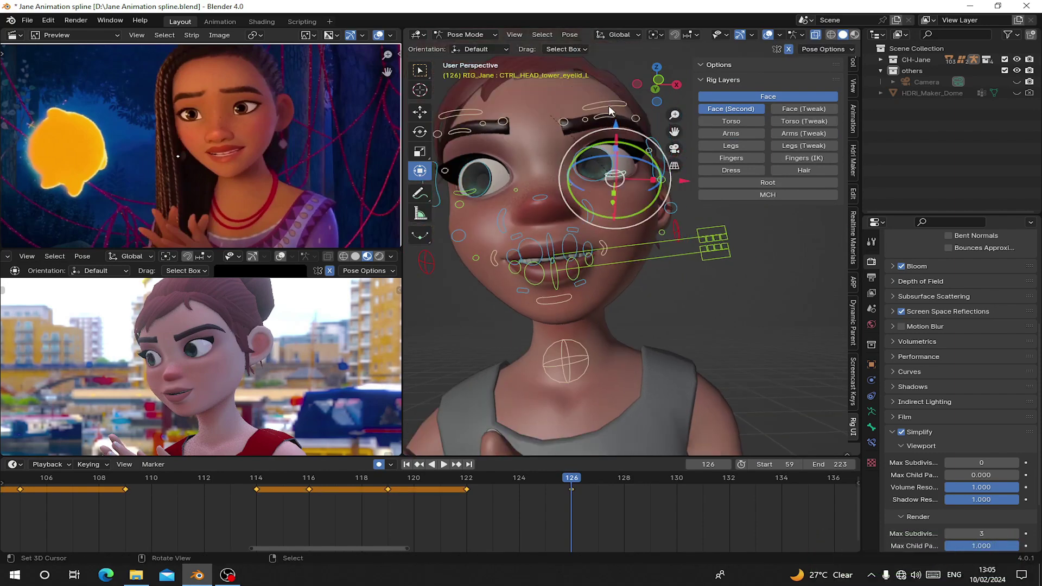
{"action": "left_click", "coordinate": [608, 105]}
{"action": "key", "text": "space"}
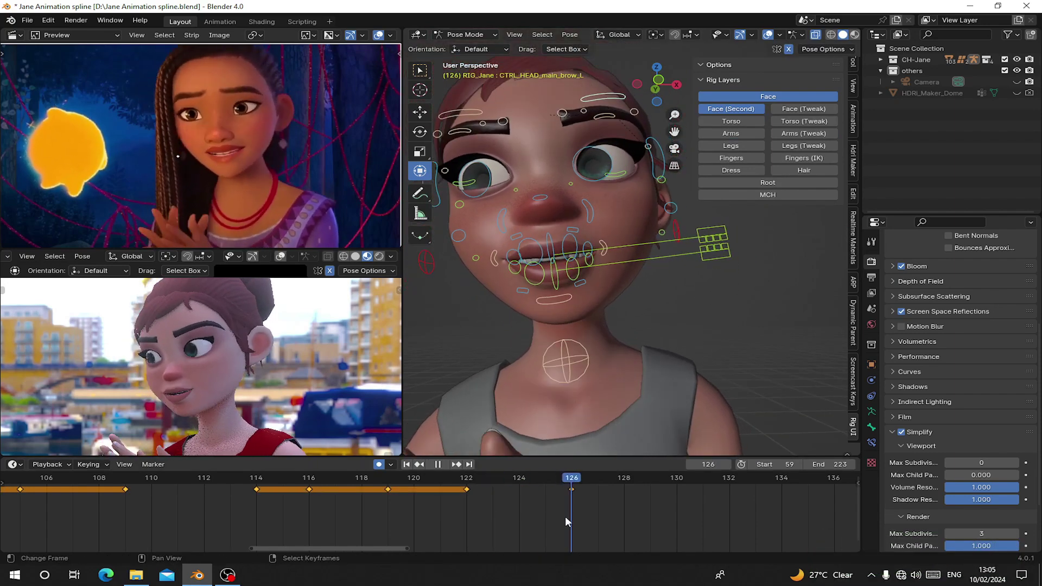
{"action": "key", "text": "space"}
{"action": "key", "text": "a"}
{"action": "key", "text": "i"}
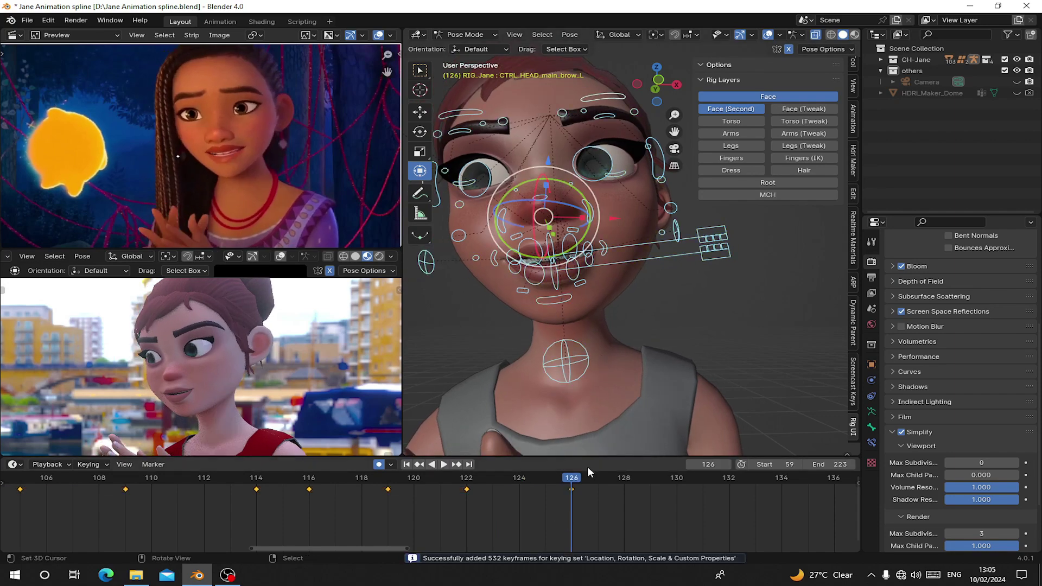
Advance the animation to frame 129 and key all face controls
{"action": "middle_click_drag", "start_coordinate": [589, 498], "coordinate": [473, 502]}
{"action": "left_click_drag", "start_coordinate": [470, 502], "coordinate": [547, 281]}
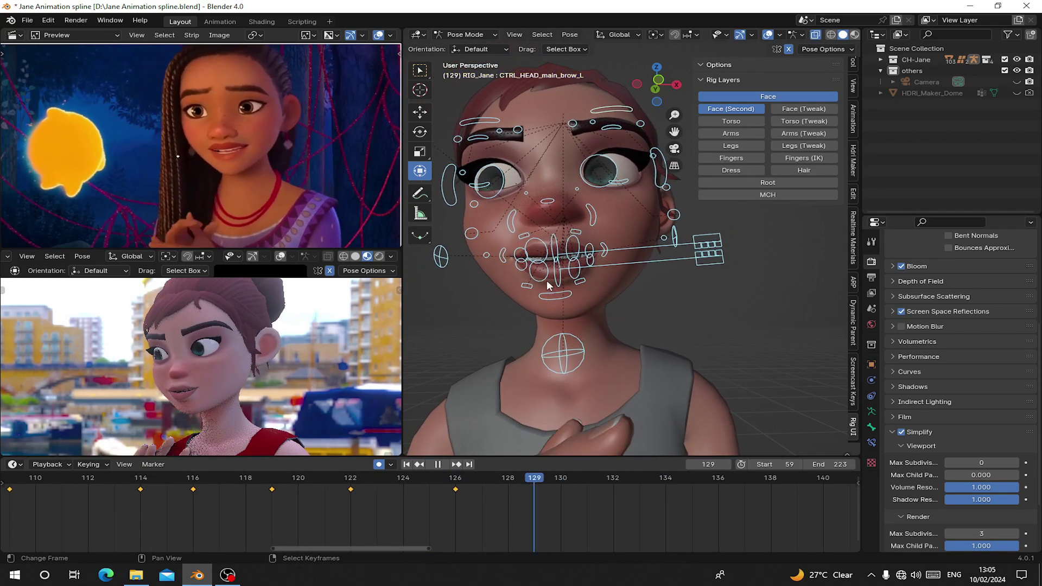
{"action": "key", "text": "space"}
{"action": "scroll", "coordinate": [537, 261], "scroll_direction": "down", "scroll_amount": 3}
{"action": "key", "text": "i"}
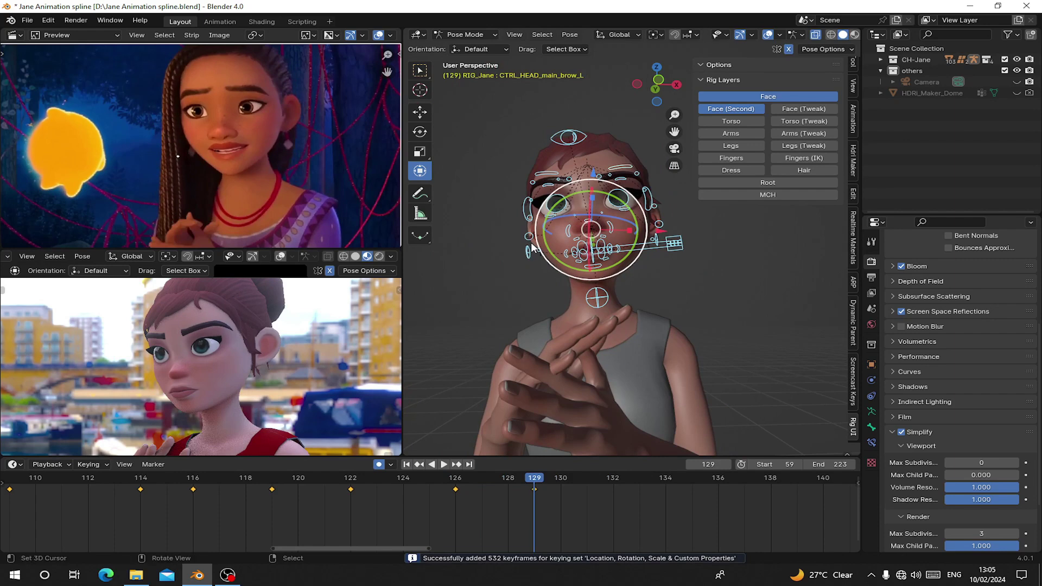
{"action": "key", "text": "ctrl+v"}
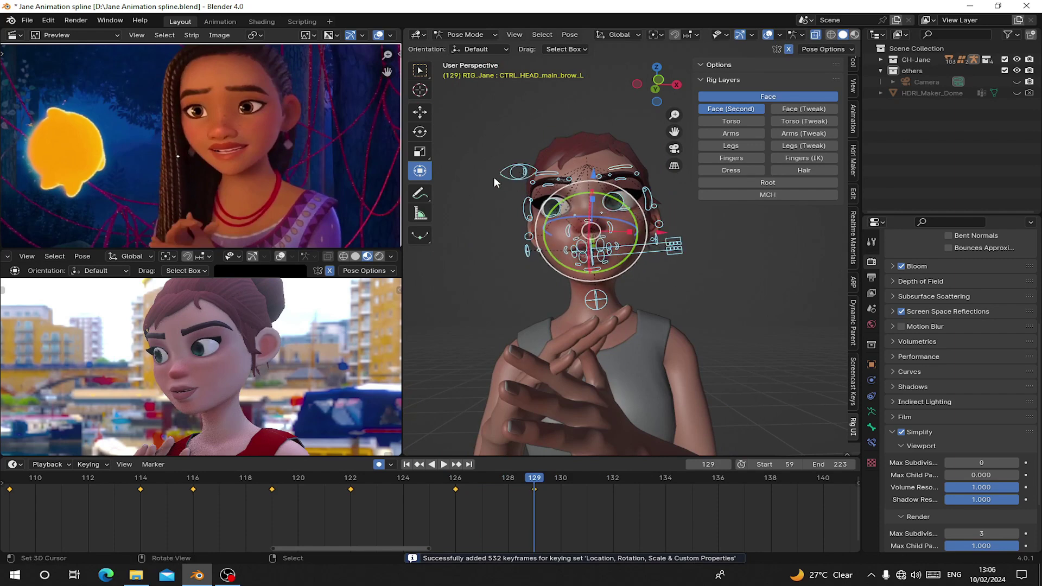
Move the eye tracking control sideways to redirect the gaze and key all face controls again at frame 129
{"action": "left_click_drag", "start_coordinate": [519, 172], "coordinate": [561, 178]}
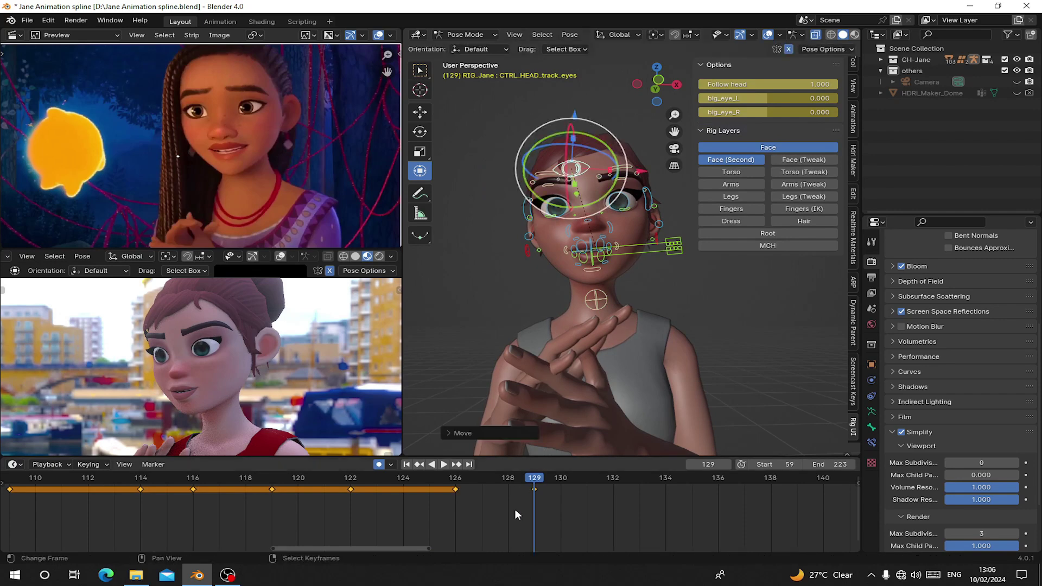
{"action": "left_click_drag", "start_coordinate": [515, 509], "coordinate": [353, 493]}
{"action": "key", "text": "space"}
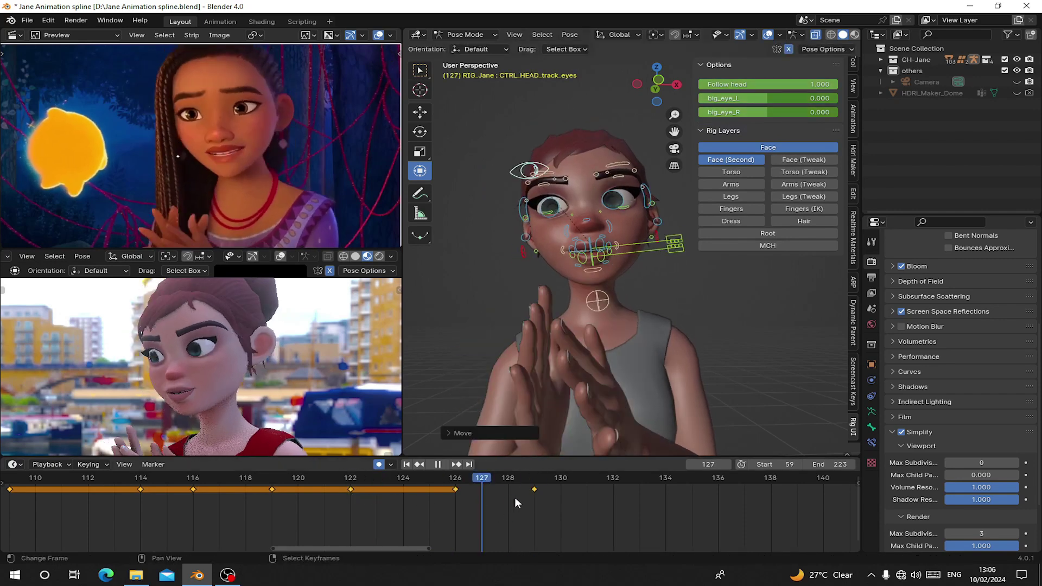
{"action": "left_click_drag", "start_coordinate": [514, 497], "coordinate": [536, 484]}
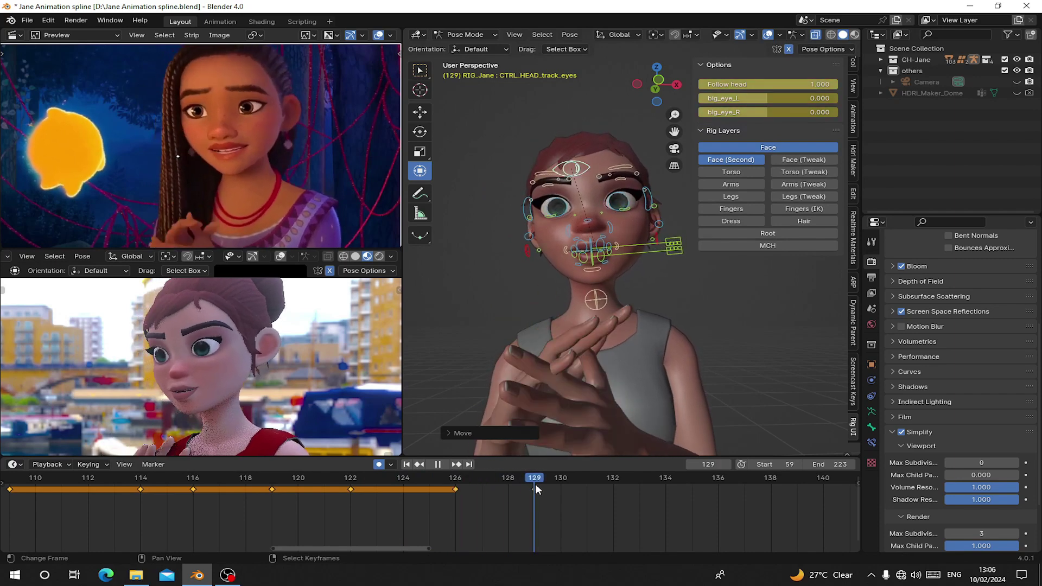
{"action": "key", "text": "a"}
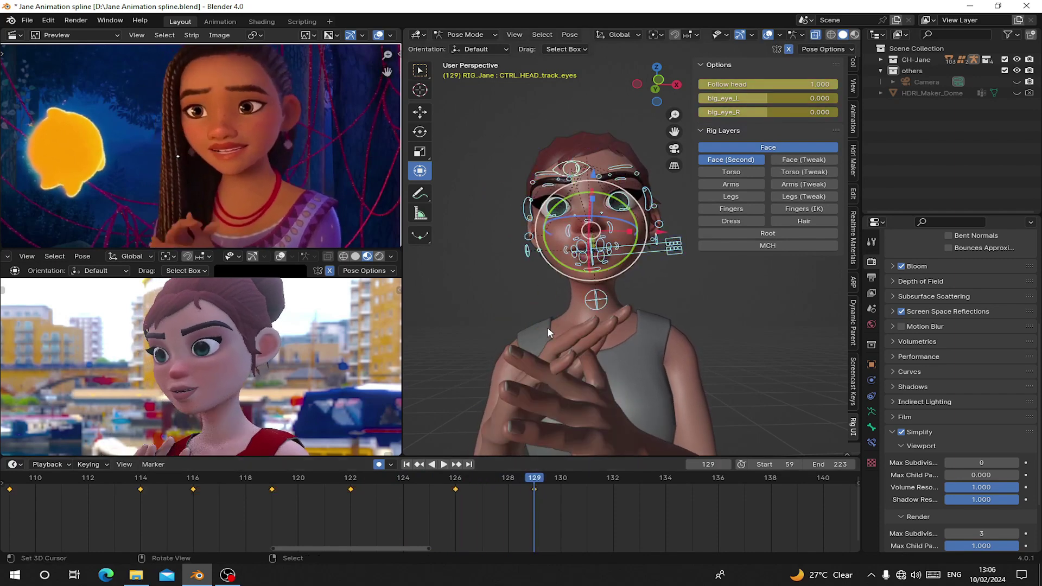
{"action": "key", "text": "i"}
Advance to frame 135, lower the main jaw control about 0.005 m and shift it about 0.005 m along X
{"action": "scroll", "coordinate": [457, 519], "scroll_direction": "up", "scroll_amount": 2}
{"action": "key", "text": "space"}
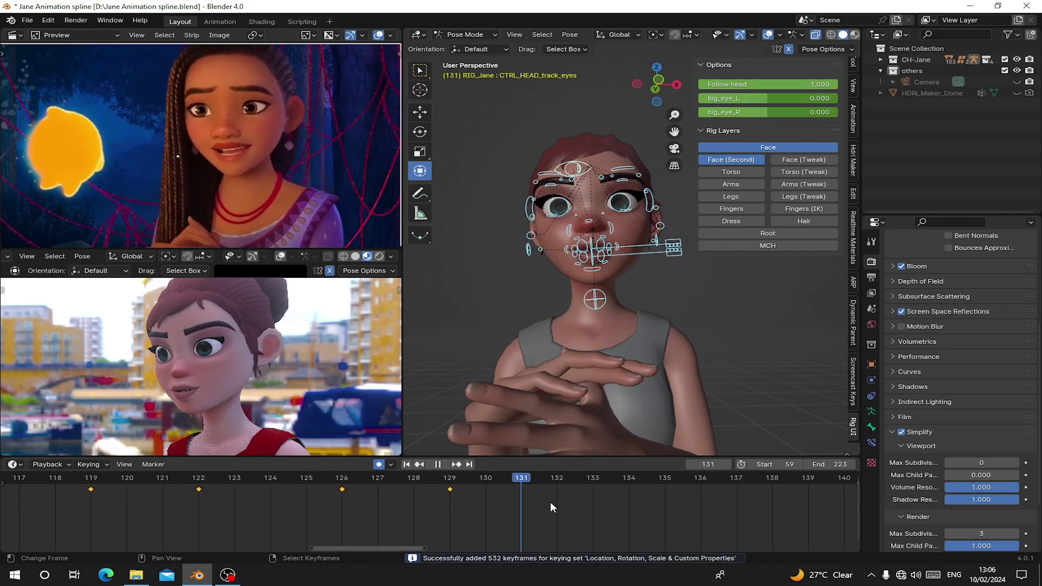
{"action": "left_click_drag", "start_coordinate": [551, 501], "coordinate": [649, 510]}
{"action": "key", "text": "space"}
{"action": "left_click", "coordinate": [593, 298]}
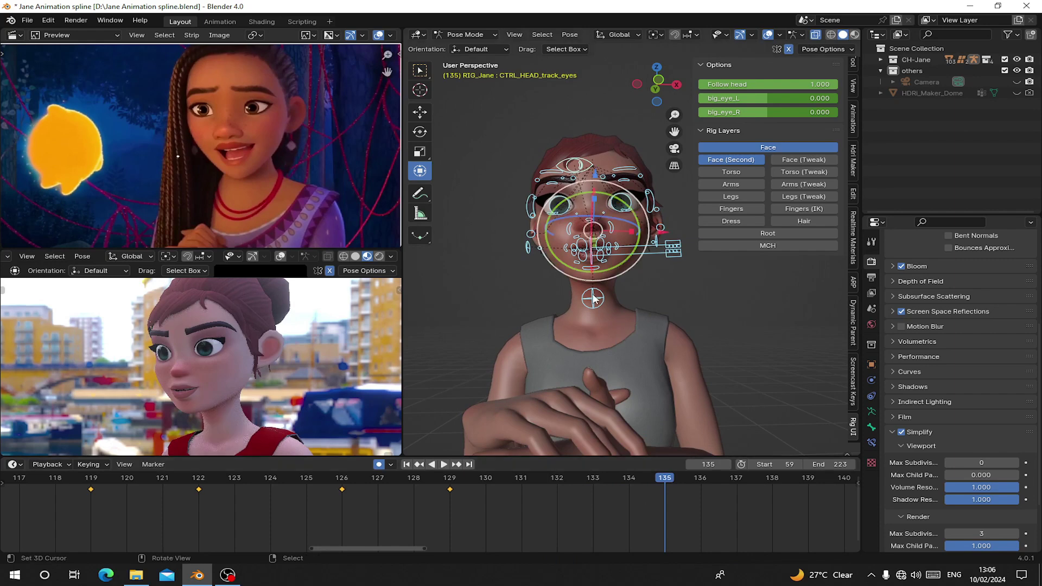
{"action": "left_click", "coordinate": [593, 298]}
{"action": "scroll", "coordinate": [593, 298], "scroll_direction": "up", "scroll_amount": 2}
{"action": "key", "text": "g"}
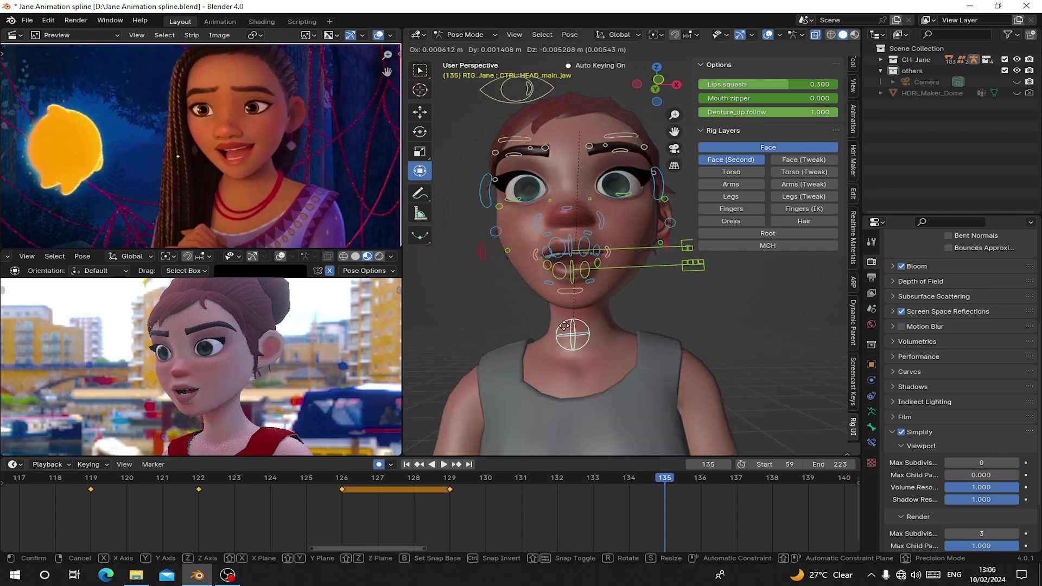
{"action": "left_click", "coordinate": [564, 329]}
{"action": "left_click_drag", "start_coordinate": [633, 339], "coordinate": [639, 338]}
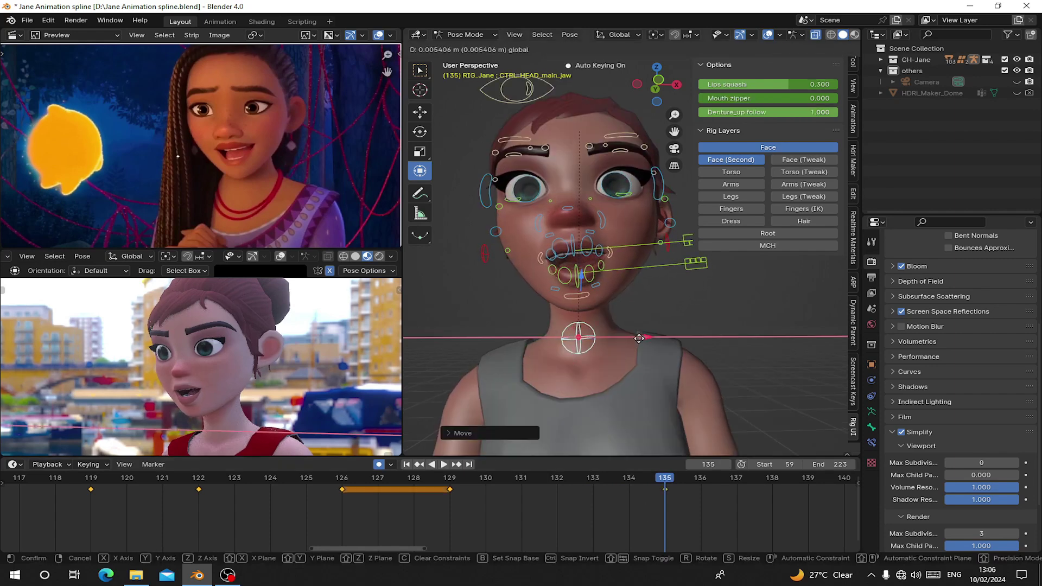
Move the left lip corner control along X and key all face controls at frame 135
{"action": "left_click", "coordinate": [631, 268]}
{"action": "left_click", "coordinate": [611, 255]}
{"action": "scroll", "coordinate": [611, 255], "scroll_direction": "up", "scroll_amount": 2}
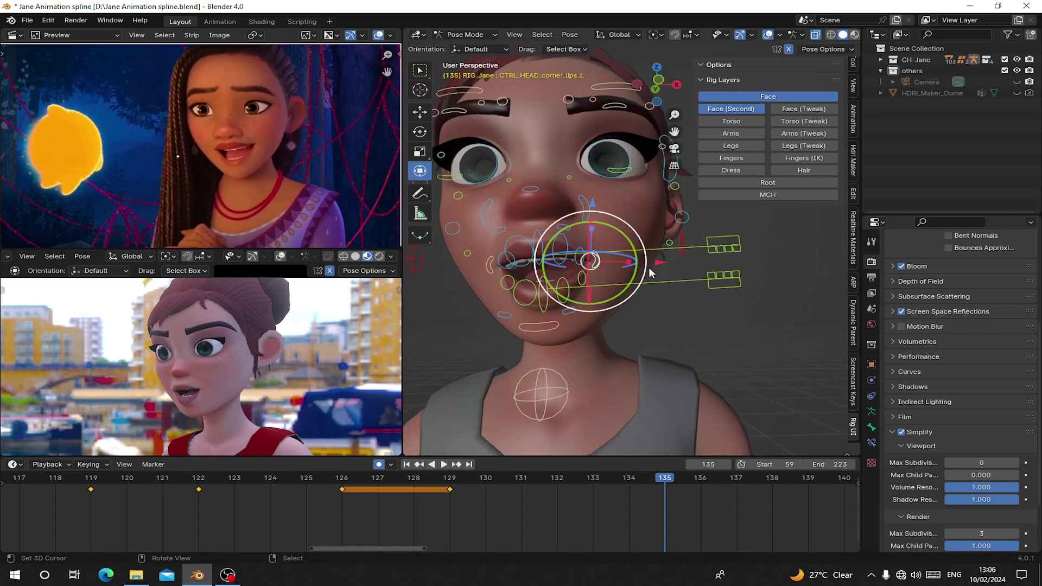
{"action": "key", "text": "g"}
{"action": "key", "text": "x"}
{"action": "left_click", "coordinate": [661, 263]}
{"action": "key", "text": "a"}
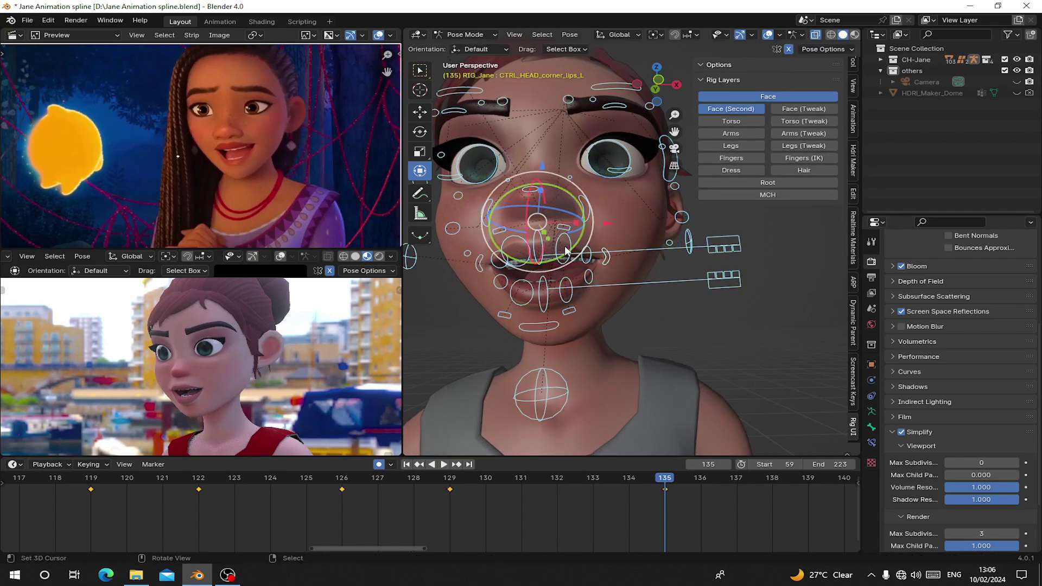
{"action": "key", "text": "i"}
{"action": "left_click", "coordinate": [568, 99]}
Advance the animation to frame 142 and lower the left main brow control slightly along Z
{"action": "key", "text": "space"}
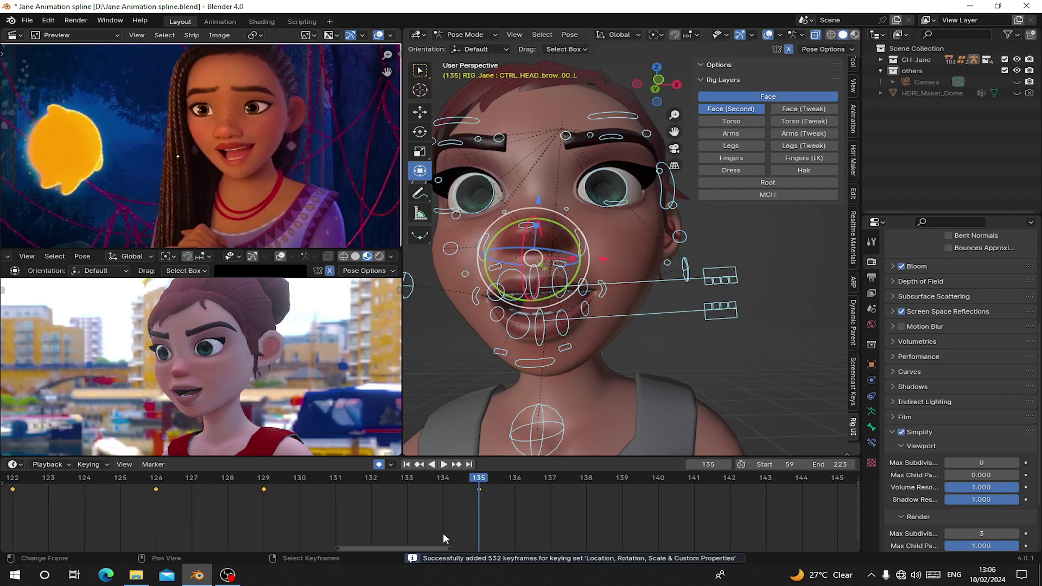
{"action": "key", "text": "space"}
{"action": "right_click", "coordinate": [612, 115]}
{"action": "key", "text": "g"}
{"action": "key", "text": "z"}
{"action": "left_click", "coordinate": [614, 122]}
Raise the main jaw control along Z at frame 142 to narrow the mouth opening
{"action": "right_click", "coordinate": [543, 409]}
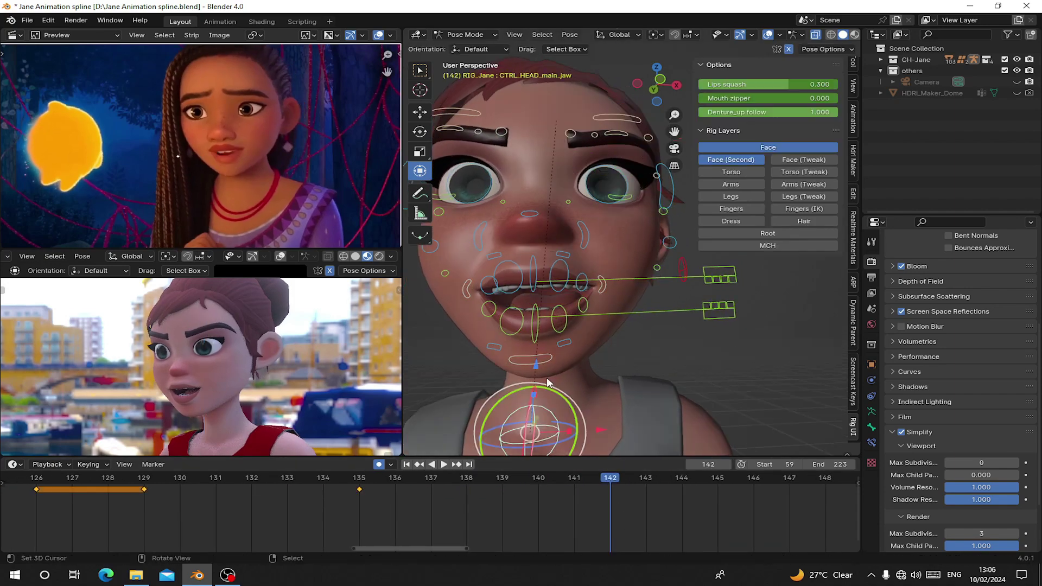
{"action": "key", "text": "g"}
{"action": "key", "text": "z"}
{"action": "left_click", "coordinate": [546, 399]}
Pull the left lip corner control inward along X and key all face controls at frame 142
{"action": "right_click", "coordinate": [604, 286]}
{"action": "left_click_drag", "start_coordinate": [664, 281], "coordinate": [653, 285]}
{"action": "key", "text": "a"}
{"action": "key", "text": "i"}
Advance the animation to frame 148 and raise the main jaw control along Z
{"action": "middle_click_drag", "start_coordinate": [659, 495], "coordinate": [452, 494]}
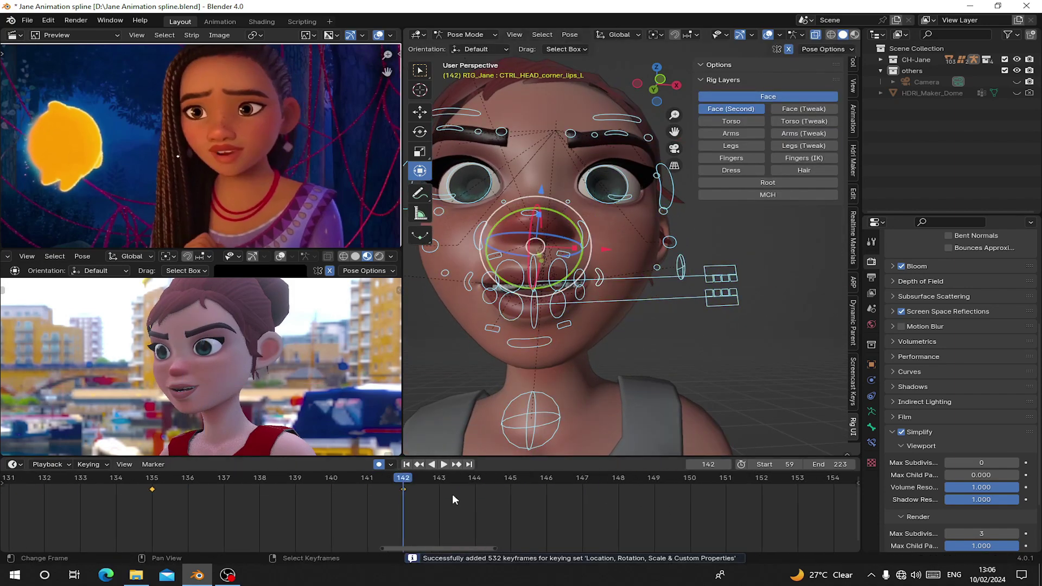
{"action": "left_click_drag", "start_coordinate": [452, 494], "coordinate": [632, 507]}
{"action": "right_click", "coordinate": [552, 410]}
{"action": "left_click_drag", "start_coordinate": [534, 361], "coordinate": [533, 352]}
Reset the left lip corner control's location, nudge it slightly inward, and key all face controls at frame 148
{"action": "right_click", "coordinate": [601, 282]}
{"action": "key", "text": "alt+g"}
{"action": "left_click_drag", "start_coordinate": [651, 291], "coordinate": [649, 294]}
{"action": "left_click", "coordinate": [614, 508]}
{"action": "key", "text": "a"}
{"action": "key", "text": "i"}
At frame 151, lower the main jaw control along Z and pull the left lip corner inward along X
{"action": "middle_click_drag", "start_coordinate": [552, 511], "coordinate": [198, 516]}
{"action": "left_click_drag", "start_coordinate": [266, 514], "coordinate": [374, 512]}
{"action": "right_click", "coordinate": [530, 414]}
{"action": "left_click_drag", "start_coordinate": [534, 356], "coordinate": [535, 372]}
{"action": "right_click", "coordinate": [591, 295]}
{"action": "left_click_drag", "start_coordinate": [645, 297], "coordinate": [636, 298]}
Refine the main jaw and left lip corner positions at frame 151 and key all face controls
{"action": "right_click", "coordinate": [552, 417]}
{"action": "left_click_drag", "start_coordinate": [533, 371], "coordinate": [534, 375]}
{"action": "right_click", "coordinate": [578, 301]}
{"action": "left_click_drag", "start_coordinate": [641, 298], "coordinate": [643, 298]}
{"action": "key", "text": "a"}
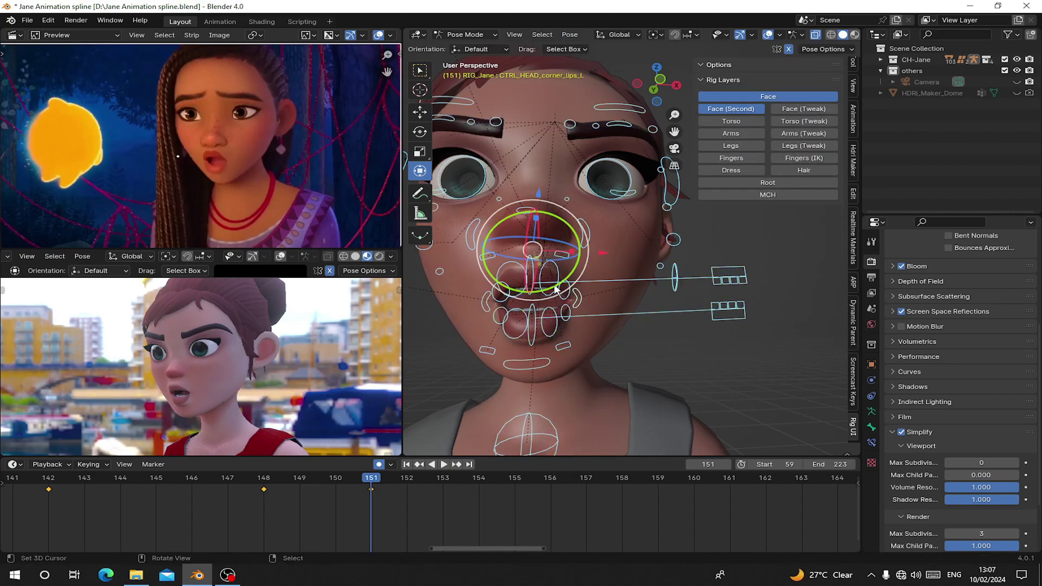
{"action": "key", "text": "i"}
Raise the left lower eyelid control slightly along Z and key all face controls again at frame 151
{"action": "mouse_move", "coordinate": [350, 504]}
{"action": "left_mouse_down"}
{"action": "mouse_move", "coordinate": [325, 504]}
{"action": "mouse_move", "coordinate": [370, 500]}
{"action": "left_mouse_up"}
{"action": "right_click", "coordinate": [623, 193]}
{"action": "left_click_drag", "start_coordinate": [623, 138], "coordinate": [622, 131]}
{"action": "key", "text": "a"}
{"action": "key", "text": "i"}
At frame 155, raise the main jaw control along Z and move the left lip corner outward along X
{"action": "left_click_drag", "start_coordinate": [383, 494], "coordinate": [516, 495]}
{"action": "right_click", "coordinate": [526, 428]}
{"action": "left_click_drag", "start_coordinate": [533, 373], "coordinate": [532, 358]}
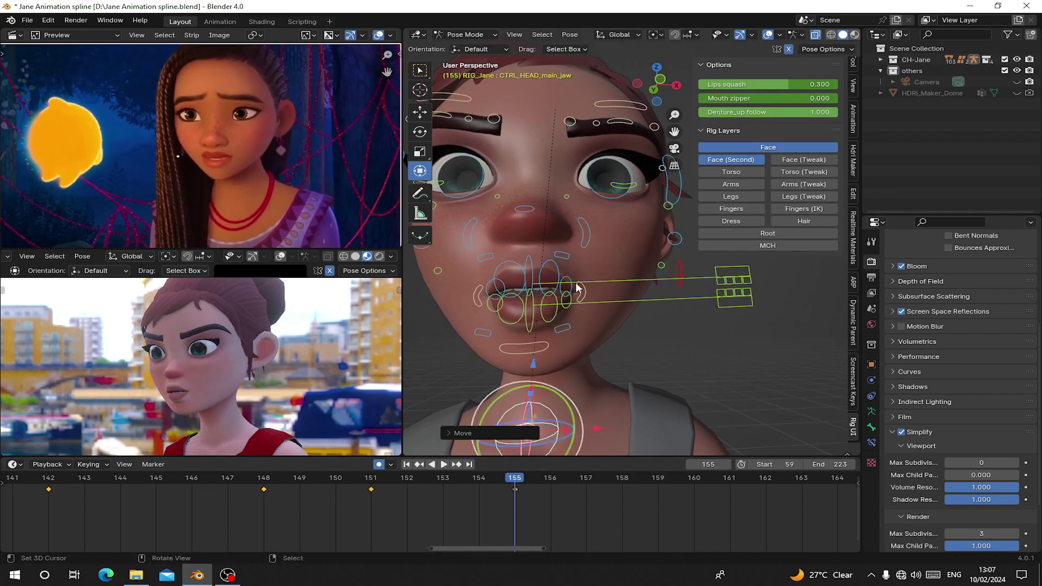
{"action": "right_click", "coordinate": [578, 293]}
{"action": "left_click_drag", "start_coordinate": [643, 294], "coordinate": [655, 294]}
Raise the left lower eyelid control slightly along Z and key all face controls at frame 155
{"action": "right_click", "coordinate": [624, 185]}
{"action": "left_click_drag", "start_coordinate": [623, 137], "coordinate": [623, 132]}
{"action": "key", "text": "a"}
{"action": "key", "text": "i"}
Advance the animation to frame 159 and lower the main jaw control along Z to open the mouth
{"action": "middle_click_drag", "start_coordinate": [586, 508], "coordinate": [459, 509]}
{"action": "left_click_drag", "start_coordinate": [460, 510], "coordinate": [533, 521]}
{"action": "right_click", "coordinate": [527, 429]}
{"action": "left_click_drag", "start_coordinate": [532, 372], "coordinate": [532, 385]}
Move the left lip corner control slightly outward along X and key all face controls at frame 159
{"action": "right_click", "coordinate": [591, 298]}
{"action": "left_click_drag", "start_coordinate": [652, 302], "coordinate": [654, 302]}
{"action": "key", "text": "a"}
{"action": "key", "text": "i"}
Lower the left main brow control slightly along Z and key all face controls again at frame 159
{"action": "left_click_drag", "start_coordinate": [494, 482], "coordinate": [532, 488]}
{"action": "right_click", "coordinate": [603, 101]}
{"action": "left_click_drag", "start_coordinate": [625, 99], "coordinate": [625, 103]}
{"action": "key", "text": "a"}
{"action": "key", "text": "i"}
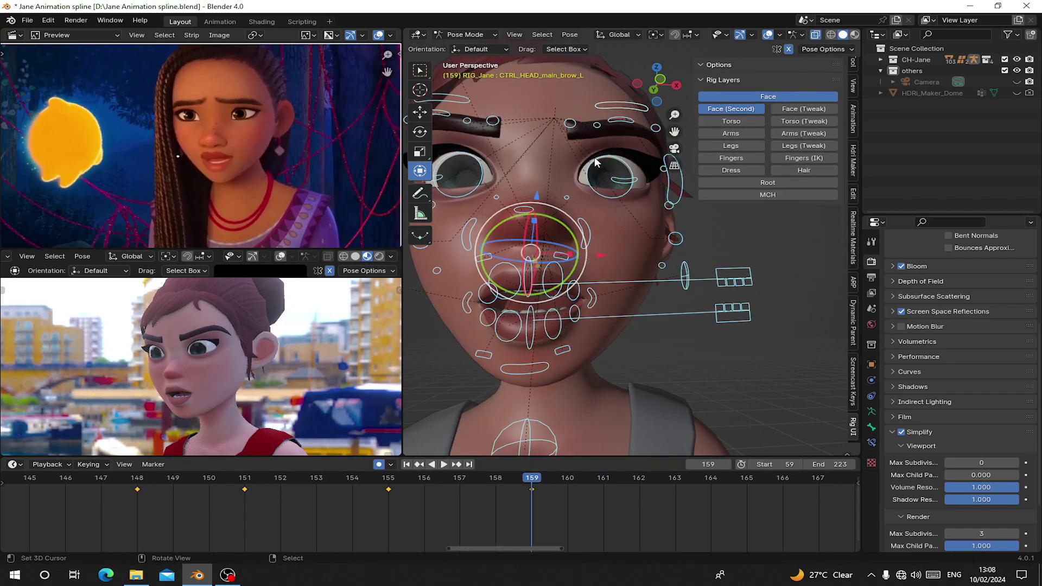
Advance the animation to frame 163 and pull the left lip corner control inward along X
{"action": "middle_click_drag", "start_coordinate": [568, 508], "coordinate": [406, 509]}
{"action": "left_click_drag", "start_coordinate": [407, 510], "coordinate": [552, 523]}
{"action": "right_click", "coordinate": [593, 298]}
{"action": "left_click_drag", "start_coordinate": [658, 302], "coordinate": [643, 303]}
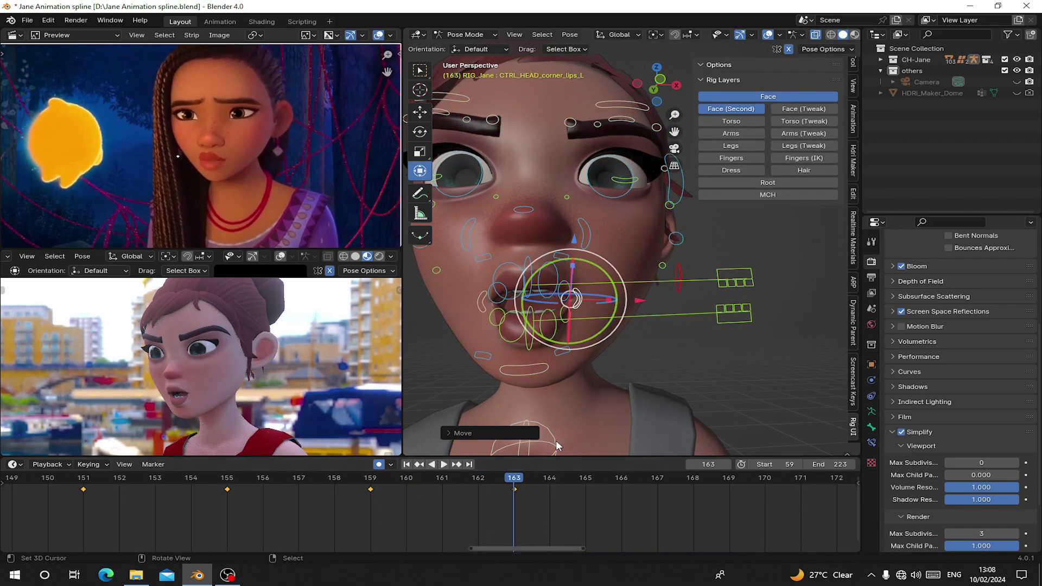
Raise the main jaw control along Z to close the mouth and key all face controls at frame 163
{"action": "right_click", "coordinate": [551, 434]}
{"action": "left_click_drag", "start_coordinate": [533, 381], "coordinate": [532, 364]}
{"action": "key", "text": "a"}
{"action": "key", "text": "i"}
Advance the animation to frame 168 and lower the main jaw control slightly along Z
{"action": "key", "text": "space"}
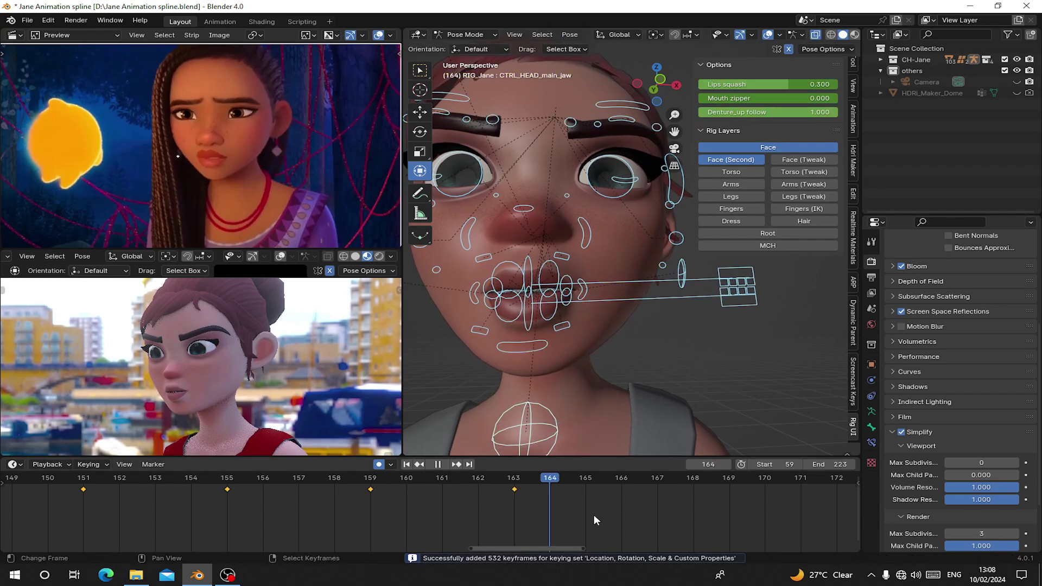
{"action": "right_click", "coordinate": [551, 437]}
{"action": "left_click_drag", "start_coordinate": [530, 375], "coordinate": [530, 381]}
Move the left lip corner outward along X and slightly down along Z, keying all face controls at frame 168
{"action": "right_click", "coordinate": [585, 290]}
{"action": "left_click_drag", "start_coordinate": [645, 292], "coordinate": [650, 292]}
{"action": "scroll", "coordinate": [337, 365], "scroll_direction": "up", "scroll_amount": 2}
{"action": "left_click_drag", "start_coordinate": [644, 290], "coordinate": [651, 290]}
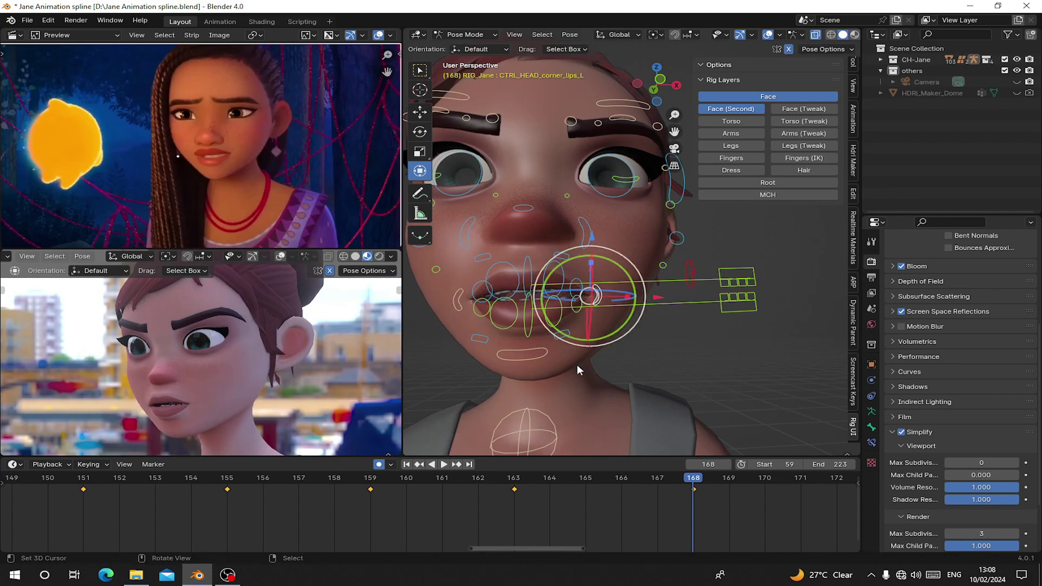
{"action": "left_click_drag", "start_coordinate": [591, 237], "coordinate": [591, 240]}
{"action": "key", "text": "a"}
{"action": "key", "text": "i"}
Switch the program window to fullscreen
{"action": "left_click", "coordinate": [110, 21]}
{"action": "left_click", "coordinate": [133, 62]}
{"action": "scroll", "coordinate": [836, 296], "scroll_direction": "up", "scroll_amount": 1}
Advance the animation to frame 172 and lower the main jaw control slightly along Z
{"action": "middle_click_drag", "start_coordinate": [583, 572], "coordinate": [416, 564]}
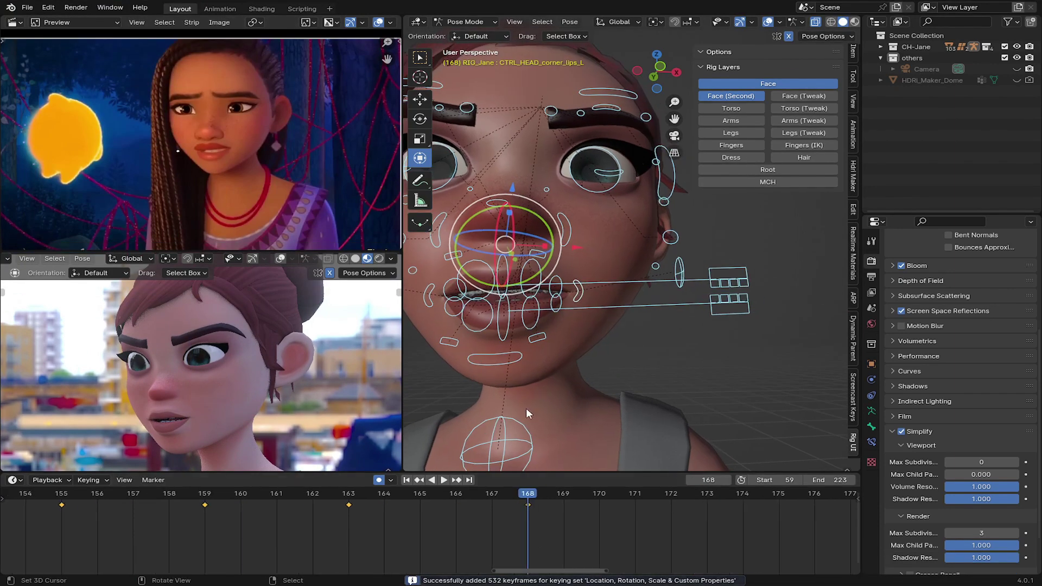
{"action": "left_click_drag", "start_coordinate": [513, 530], "coordinate": [529, 515]}
{"action": "middle_click_drag", "start_coordinate": [577, 519], "coordinate": [387, 518]}
{"action": "key", "text": "space"}
{"action": "left_click_drag", "start_coordinate": [386, 516], "coordinate": [491, 533]}
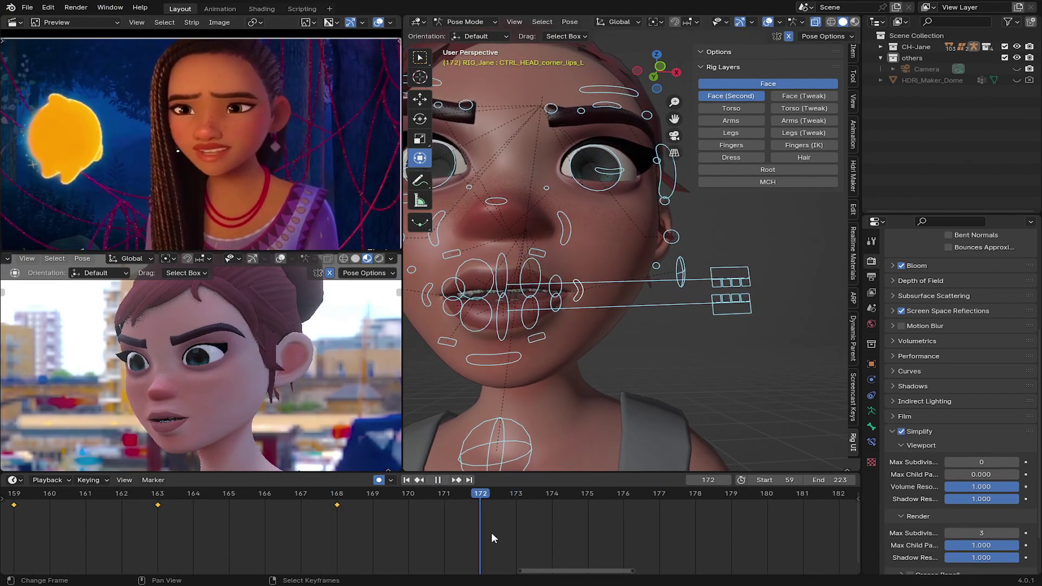
{"action": "right_click", "coordinate": [503, 454]}
{"action": "left_click_drag", "start_coordinate": [500, 392], "coordinate": [500, 402]}
Move the left lip corner control slightly outward along X and key all face controls at frame 172
{"action": "right_click", "coordinate": [580, 295]}
{"action": "left_click_drag", "start_coordinate": [641, 296], "coordinate": [644, 295]}
{"action": "key", "text": "a"}
{"action": "key", "text": "i"}
Advance to frame 176, adjust the main jaw control's height along Z and key all face controls
{"action": "left_click_drag", "start_coordinate": [516, 516], "coordinate": [614, 525]}
{"action": "right_click", "coordinate": [500, 442]}
{"action": "left_click_drag", "start_coordinate": [500, 401], "coordinate": [502, 382]}
{"action": "scroll", "coordinate": [325, 375], "scroll_direction": "down", "scroll_amount": 3}
{"action": "key", "text": "a"}
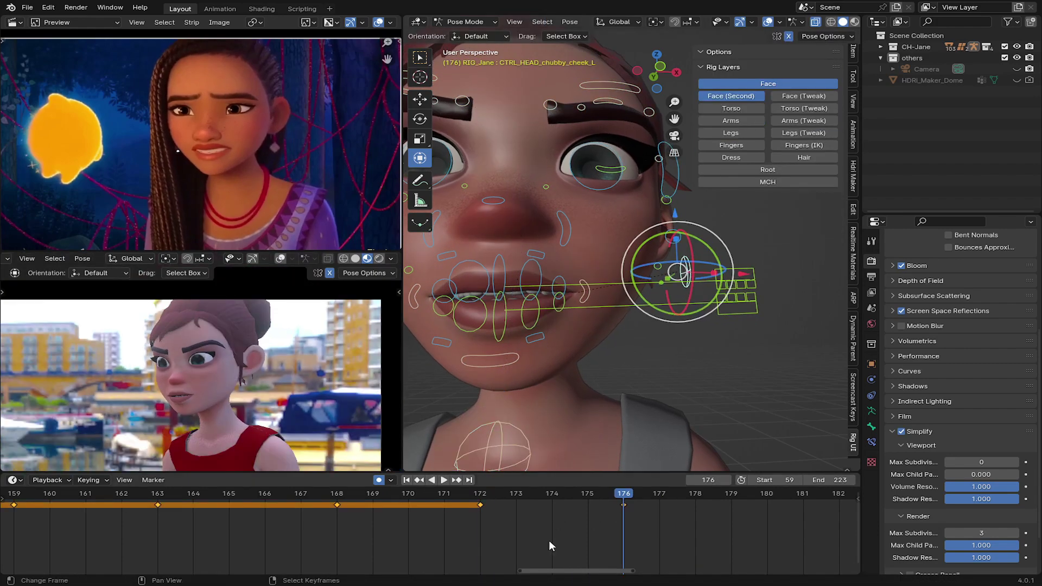
{"action": "scroll", "coordinate": [461, 537], "scroll_direction": "right", "scroll_amount": 3}
{"action": "key", "text": "i"}
{"action": "key", "text": "space"}
{"action": "key", "text": "Escape"}
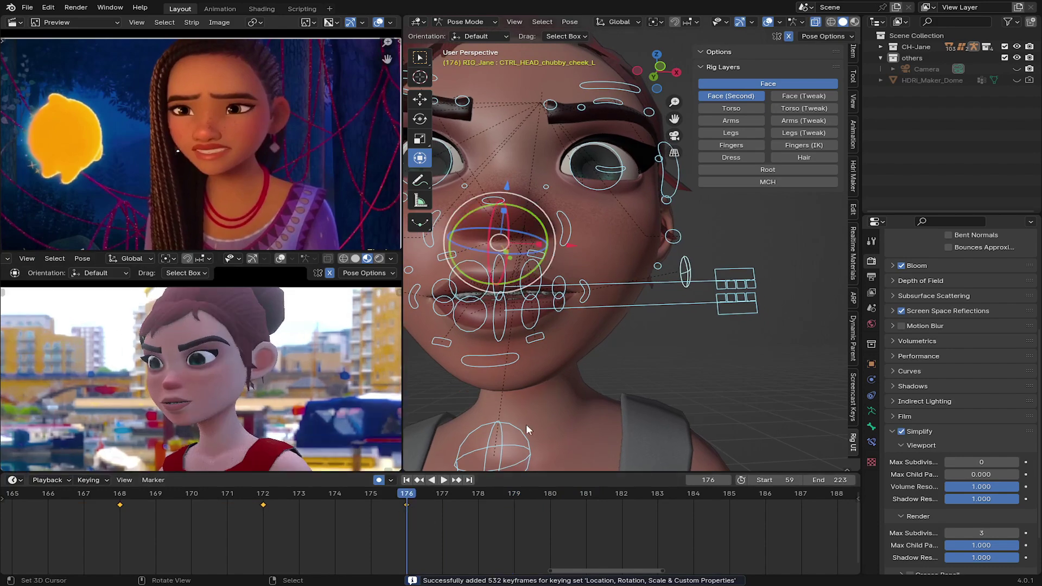
Adjust the main jaw and upper teeth controls to expose the teeth, and key all face controls at frame 176
{"action": "right_click", "coordinate": [519, 432]}
{"action": "left_click_drag", "start_coordinate": [501, 392], "coordinate": [501, 398]}
{"action": "right_click", "coordinate": [580, 307]}
{"action": "left_click_drag", "start_coordinate": [513, 253], "coordinate": [518, 223]}
{"action": "right_click", "coordinate": [601, 280]}
{"action": "key", "text": "a"}
{"action": "key", "text": "i"}
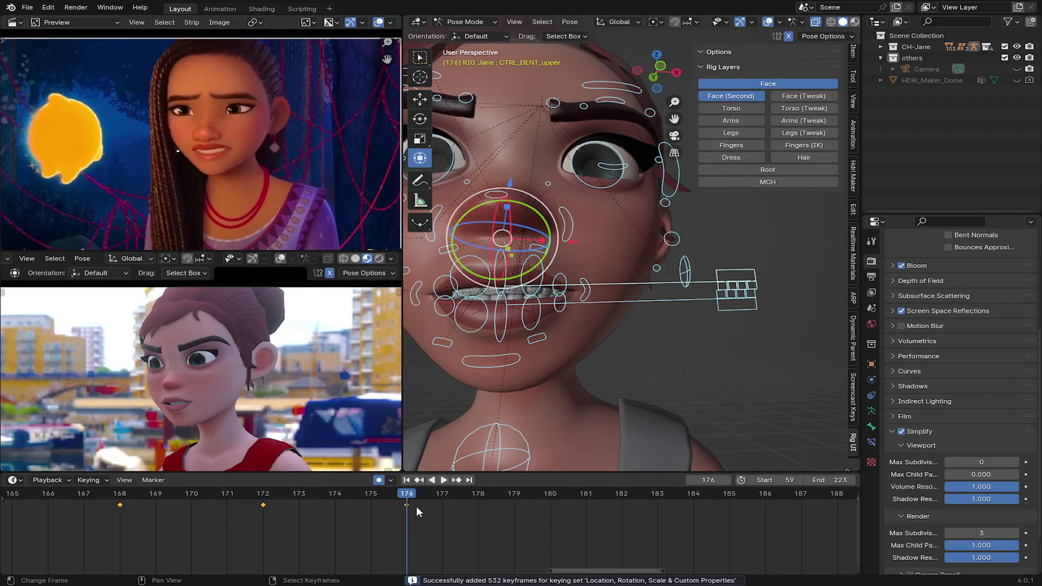
Advance to frame 181, raise the main jaw control along Z and pull the left lip corner control slightly inward along X
{"action": "left_click_drag", "start_coordinate": [415, 506], "coordinate": [579, 517]}
{"action": "right_click", "coordinate": [492, 452]}
{"action": "left_click_drag", "start_coordinate": [496, 398], "coordinate": [499, 393]}
{"action": "right_click", "coordinate": [589, 293]}
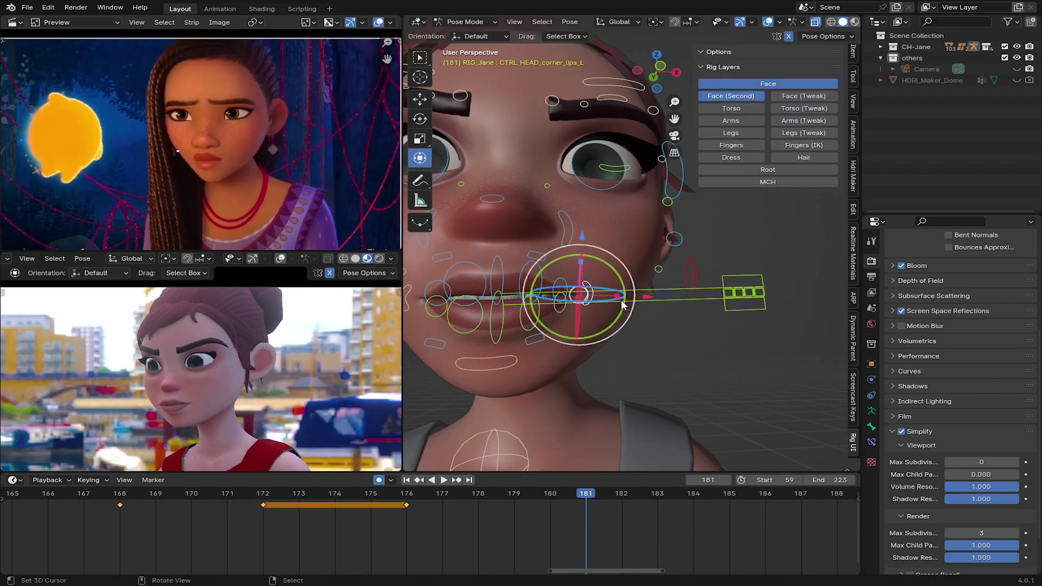
{"action": "left_click_drag", "start_coordinate": [641, 297], "coordinate": [631, 298]}
{"action": "right_click", "coordinate": [630, 302]}
{"action": "left_click_drag", "start_coordinate": [511, 241], "coordinate": [510, 246]}
Raise the main jaw control slightly more along Z to close the mouth and key all face controls at frame 181
{"action": "right_click", "coordinate": [494, 434]}
{"action": "left_click_drag", "start_coordinate": [501, 397], "coordinate": [500, 393]}
{"action": "key", "text": "a"}
{"action": "key", "text": "i"}
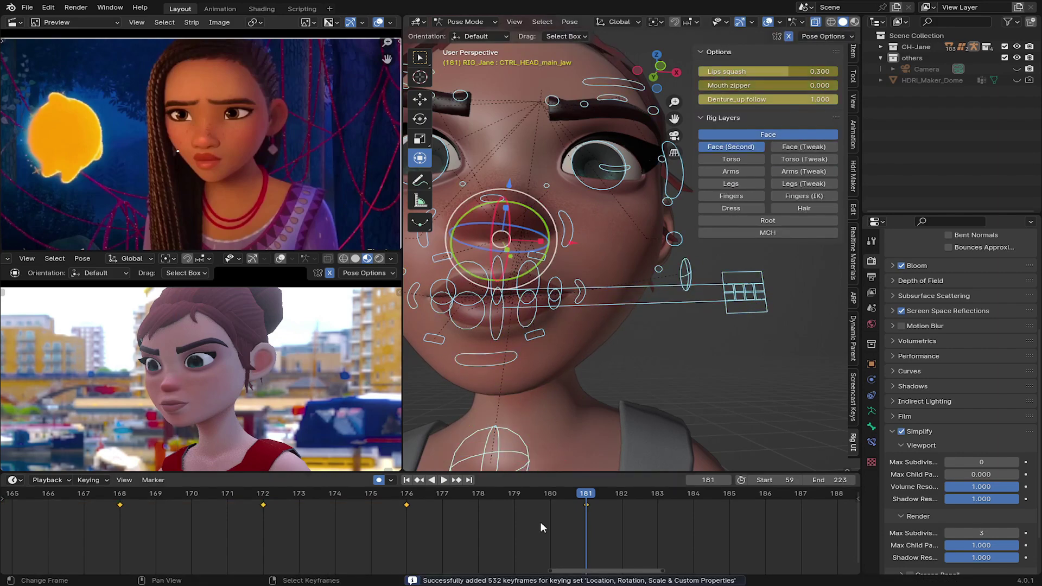
Move the left lower eyelid control slightly down along Z and key all face controls at frame 181
{"action": "left_click_drag", "start_coordinate": [539, 522], "coordinate": [583, 518]}
{"action": "right_click", "coordinate": [615, 169]}
{"action": "left_click_drag", "start_coordinate": [620, 116], "coordinate": [619, 121]}
{"action": "key", "text": "a"}
{"action": "key", "text": "i"}
Advance to frame 187 and move the main jaw control down to open the mouth
{"action": "middle_click_drag", "start_coordinate": [488, 198], "coordinate": [565, 230], "text": "shift"}
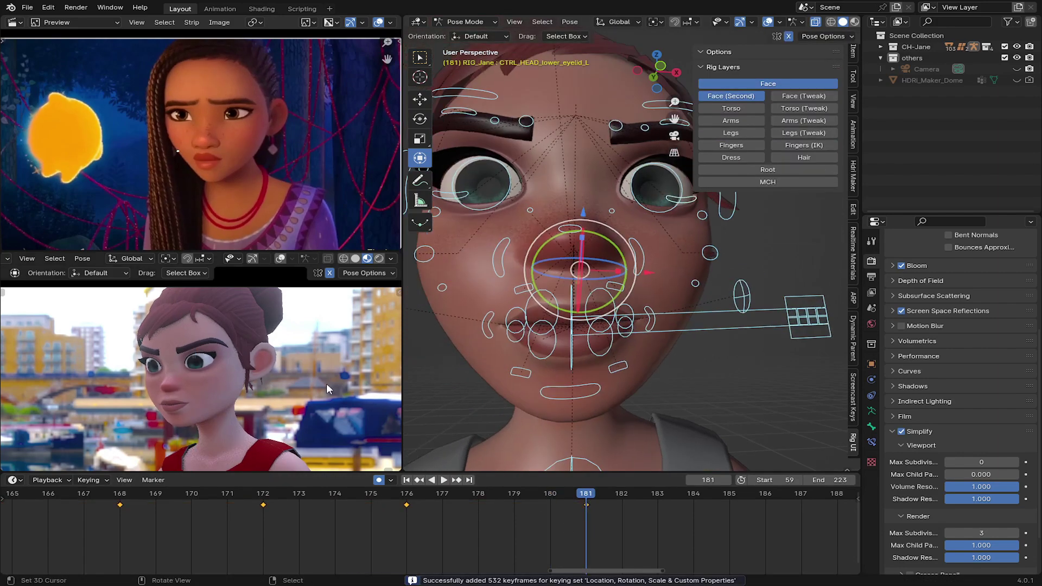
{"action": "middle_click_drag", "start_coordinate": [651, 524], "coordinate": [443, 489]}
{"action": "key", "text": "n"}
{"action": "left_click_drag", "start_coordinate": [483, 507], "coordinate": [560, 518]}
{"action": "key", "text": "Right"}
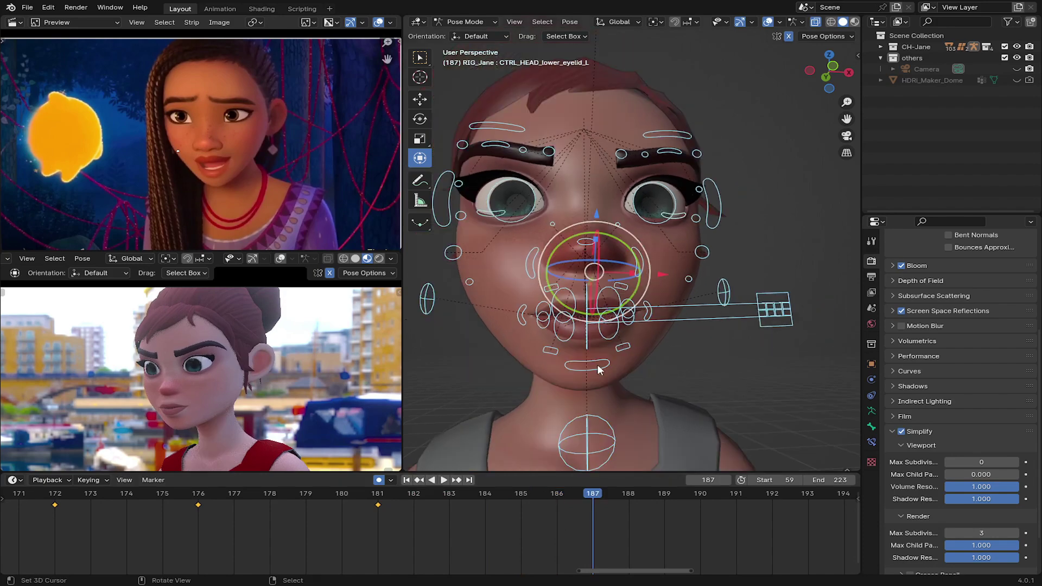
{"action": "left_click", "coordinate": [555, 393]}
{"action": "key", "text": "g"}
{"action": "left_click", "coordinate": [561, 394]}
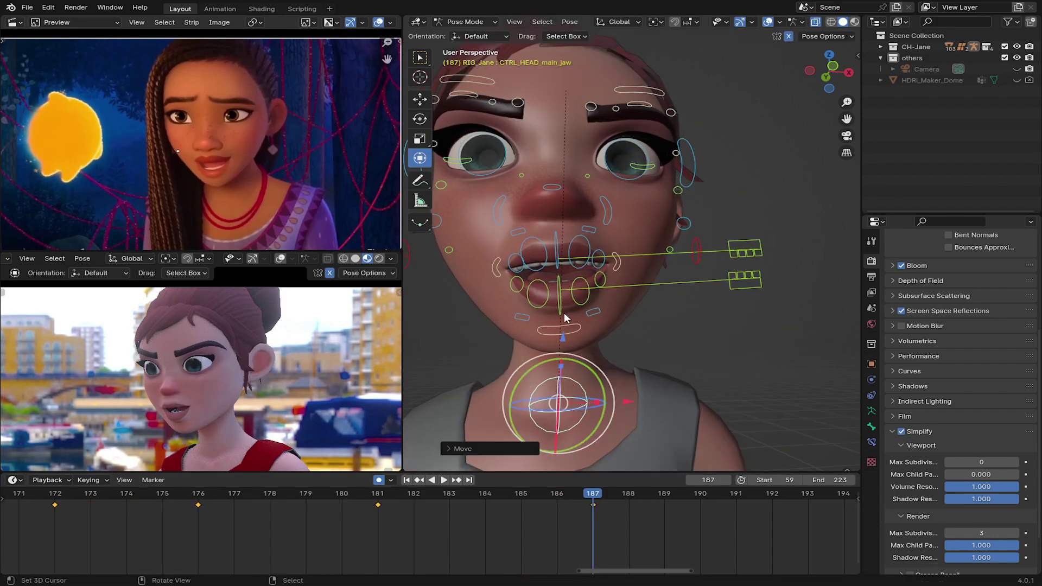
{"action": "left_click_drag", "start_coordinate": [510, 472], "coordinate": [508, 477]}
Raise the left inner brow control slightly along Z and key all face controls at frame 187
{"action": "left_click_drag", "start_coordinate": [486, 523], "coordinate": [592, 537]}
{"action": "right_click", "coordinate": [592, 107]}
{"action": "left_click_drag", "start_coordinate": [595, 54], "coordinate": [595, 45]}
{"action": "key", "text": "a"}
{"action": "key", "text": "i"}
Advance to frame 191, reset the main jaw control's location and adjust its height slightly along Z
{"action": "middle_click_drag", "start_coordinate": [605, 505], "coordinate": [361, 495]}
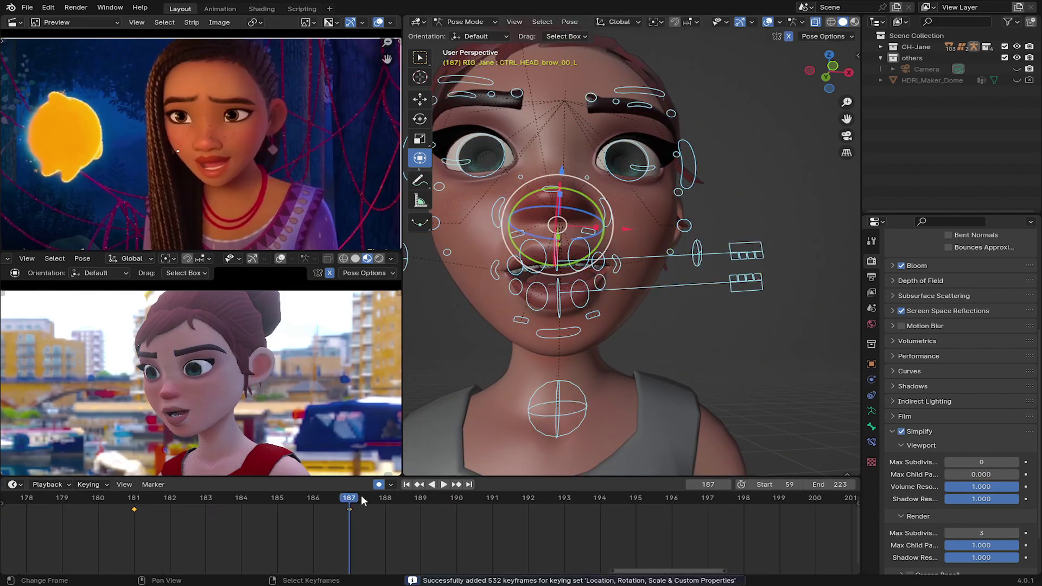
{"action": "left_click_drag", "start_coordinate": [361, 496], "coordinate": [493, 495]}
{"action": "right_click", "coordinate": [553, 392]}
{"action": "key", "text": "alt+g"}
{"action": "left_click_drag", "start_coordinate": [555, 326], "coordinate": [555, 329]}
Raise the left inner brow control about 0.0013 m along Z and key all face controls at frame 191
{"action": "left_click_drag", "start_coordinate": [458, 533], "coordinate": [492, 531]}
{"action": "right_click", "coordinate": [592, 104]}
{"action": "middle_click_drag", "start_coordinate": [596, 50], "coordinate": [595, 67]}
{"action": "left_click_drag", "start_coordinate": [591, 56], "coordinate": [591, 51]}
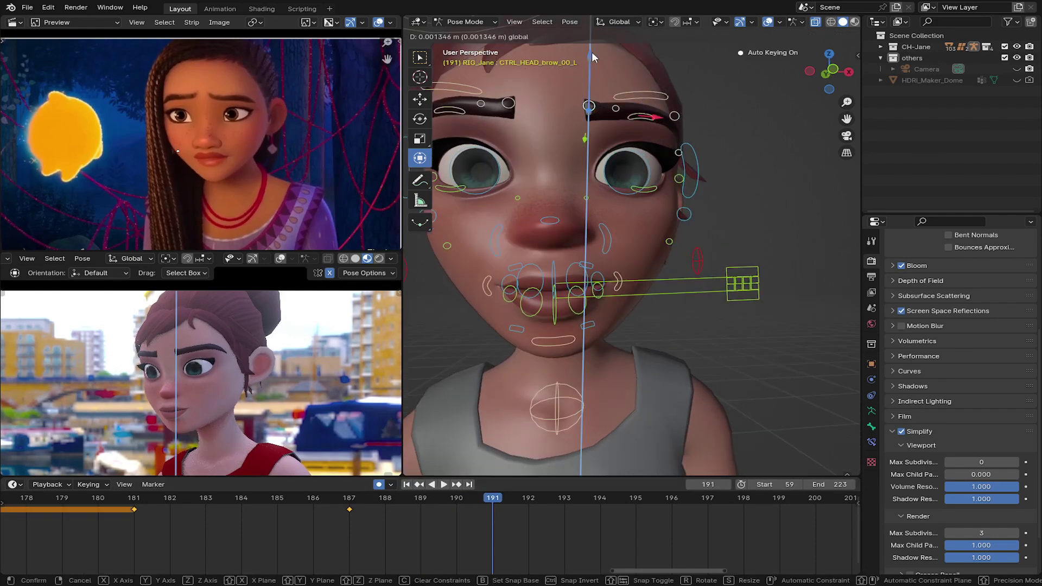
{"action": "key", "text": "a"}
{"action": "key", "text": "i"}
Advance to frame 198, move the main jaw control to part the lips and insert a keyframe
{"action": "middle_click_drag", "start_coordinate": [507, 531], "coordinate": [350, 533]}
{"action": "left_click_drag", "start_coordinate": [350, 533], "coordinate": [543, 507]}
{"action": "key", "text": "space"}
{"action": "left_click", "coordinate": [560, 380]}
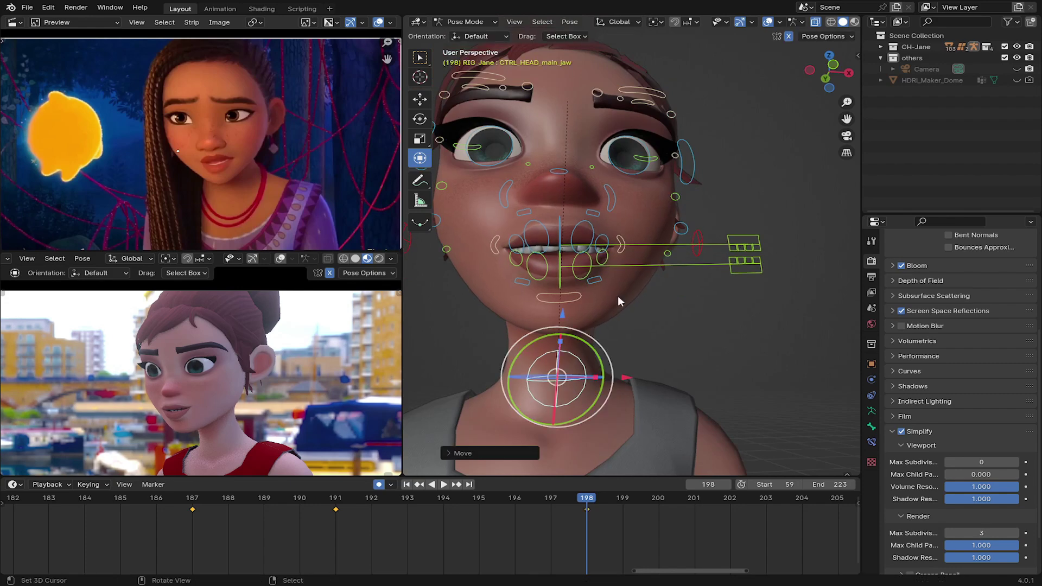
{"action": "key", "text": "i"}
Save the file and raise the left lower eyelid control slightly along Z at frame 200
{"action": "middle_click_drag", "start_coordinate": [589, 538], "coordinate": [427, 539]}
{"action": "mouse_move", "coordinate": [426, 540]}
{"action": "left_mouse_down"}
{"action": "mouse_move", "coordinate": [404, 539]}
{"action": "mouse_move", "coordinate": [427, 534]}
{"action": "left_mouse_up"}
{"action": "key", "text": "ctrl+s"}
{"action": "right_click", "coordinate": [646, 157]}
{"action": "left_click_drag", "start_coordinate": [641, 117], "coordinate": [641, 111]}
{"action": "left_click", "coordinate": [642, 115]}
{"action": "left_click", "coordinate": [492, 538]}
{"action": "scroll", "coordinate": [378, 519], "scroll_direction": "down", "scroll_amount": 2, "text": "ctrl"}
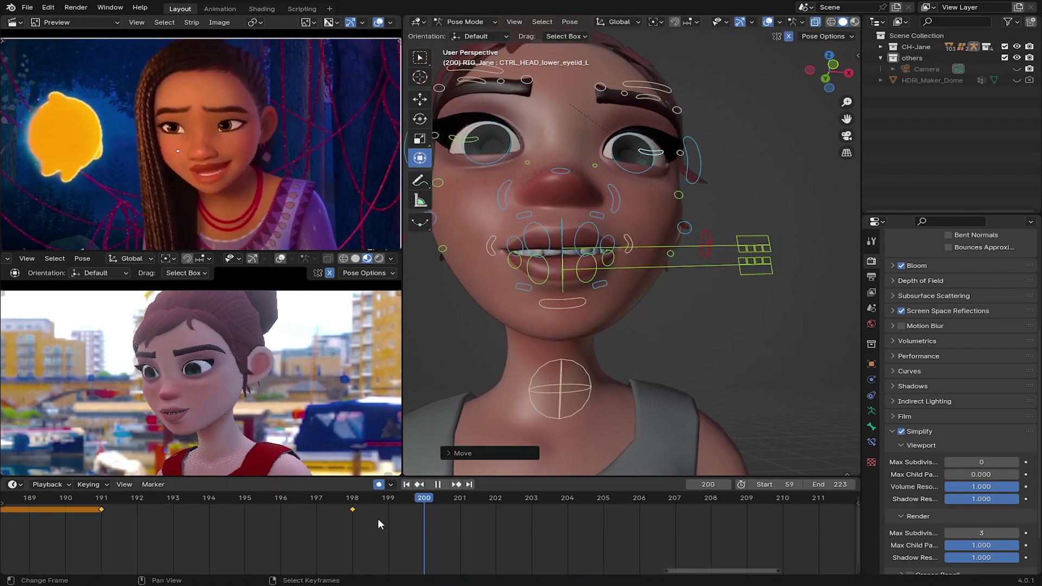
Turn off X-axis mirroring and reposition the left and right lip corner controls separately at frame 200
{"action": "left_click", "coordinate": [570, 400]}
{"action": "left_click", "coordinate": [790, 35]}
{"action": "right_click", "coordinate": [630, 245]}
{"action": "key", "text": "g"}
{"action": "left_click", "coordinate": [626, 251]}
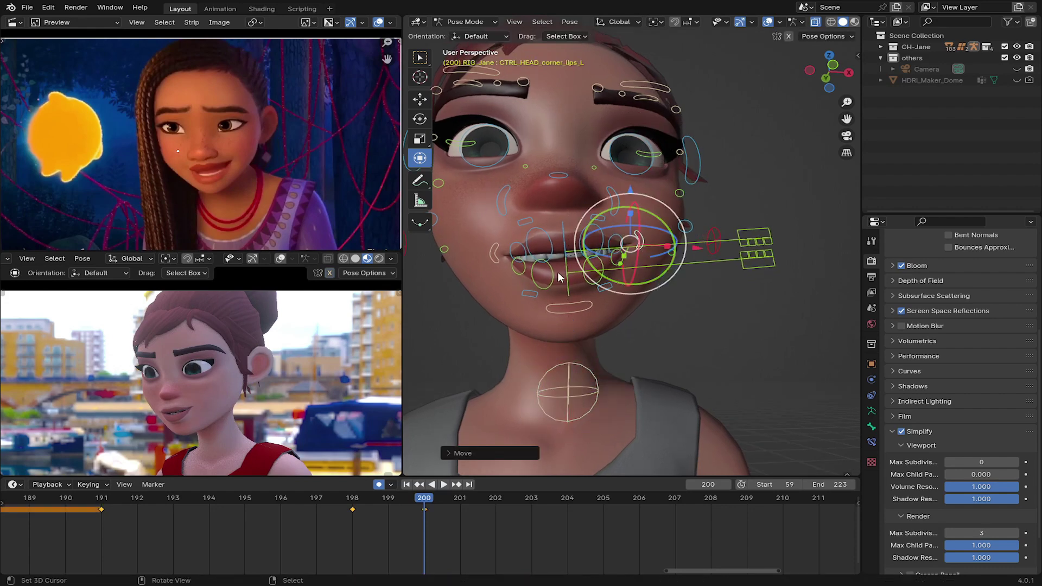
{"action": "right_click", "coordinate": [497, 251]}
{"action": "key", "text": "g"}
{"action": "left_click", "coordinate": [502, 265]}
Raise both lower eyelid controls and lower both brow controls slightly, keying all face controls at frame 200
{"action": "middle_click_drag", "start_coordinate": [478, 144], "coordinate": [488, 159]}
{"action": "right_click_drag", "start_coordinate": [488, 156], "coordinate": [488, 149]}
{"action": "right_click_drag", "start_coordinate": [667, 171], "coordinate": [668, 165]}
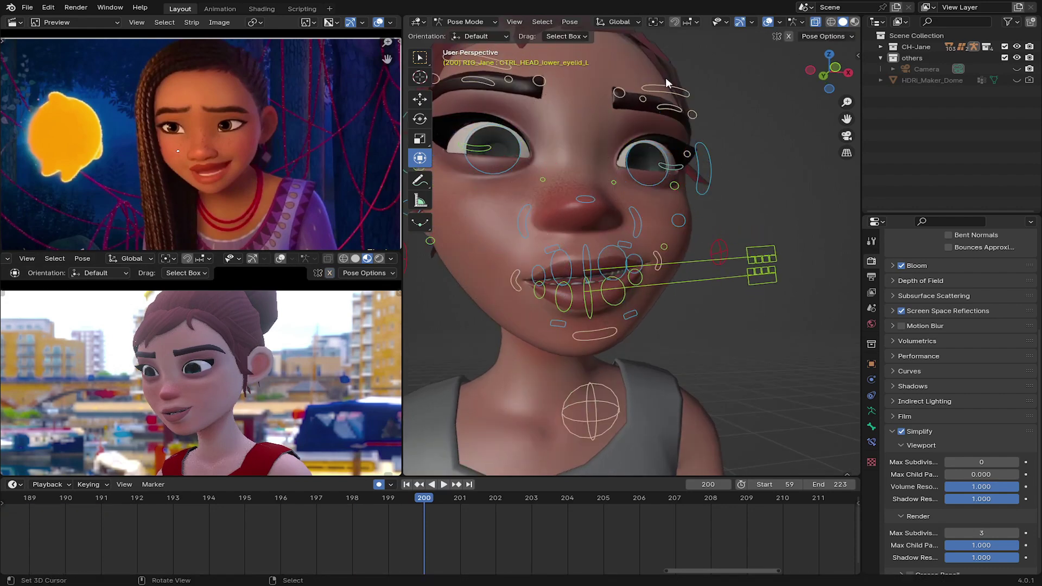
{"action": "right_click_drag", "start_coordinate": [666, 82], "coordinate": [666, 85]}
{"action": "right_click_drag", "start_coordinate": [497, 71], "coordinate": [497, 76]}
{"action": "key", "text": "a"}
{"action": "key", "text": "i"}
Advance to frame 206, open the mouth by lowering the main jaw control along Z and reposition the left lip corner control
{"action": "right_click_drag", "start_coordinate": [617, 404], "coordinate": [615, 413]}
{"action": "left_click_drag", "start_coordinate": [501, 538], "coordinate": [656, 533]}
{"action": "scroll", "coordinate": [618, 347], "scroll_direction": "down", "scroll_amount": 2}
{"action": "middle_click_drag", "start_coordinate": [618, 339], "coordinate": [593, 323]}
{"action": "key", "text": "g"}
{"action": "key", "text": "z"}
{"action": "left_click", "coordinate": [591, 342]}
{"action": "right_click", "coordinate": [617, 240]}
{"action": "key", "text": "g"}
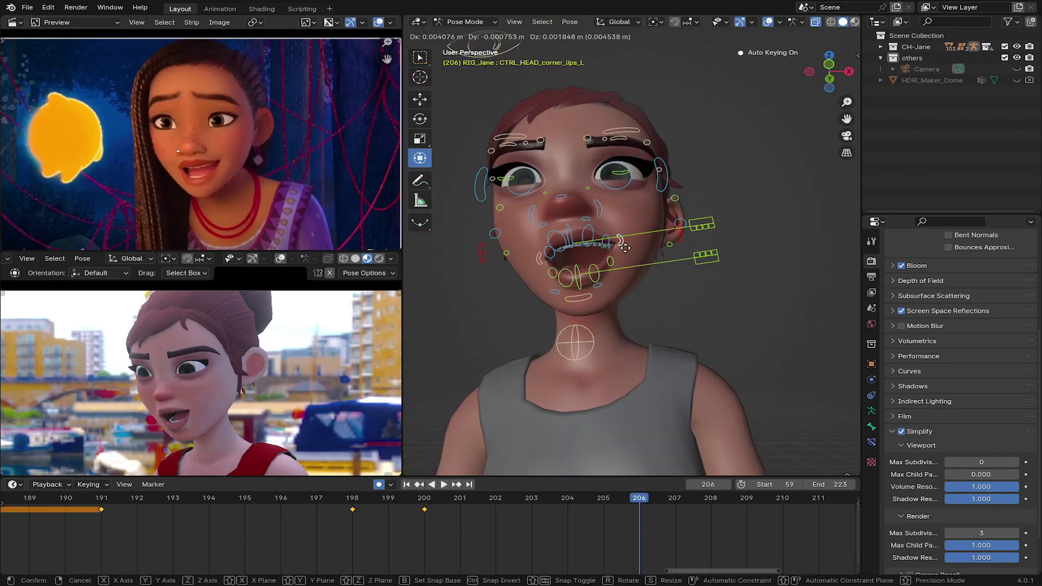
{"action": "left_click", "coordinate": [625, 244]}
{"action": "middle_click_drag", "start_coordinate": [624, 244], "coordinate": [628, 252]}
With X-axis mirroring turned on, raise the brows and lower the lower eyelids slightly, keying all face controls at frame 206
{"action": "right_click", "coordinate": [630, 129]}
{"action": "left_click", "coordinate": [789, 37]}
{"action": "key", "text": "g"}
{"action": "key", "text": "z"}
{"action": "left_click", "coordinate": [627, 122]}
{"action": "right_click_drag", "start_coordinate": [625, 181], "coordinate": [626, 185]}
{"action": "key", "text": "a"}
{"action": "key", "text": "i"}
Advance to frame 213 and raise the main jaw control along Z to close the mouth
{"action": "scroll", "coordinate": [551, 532], "scroll_direction": "down", "scroll_amount": 10}
{"action": "scroll", "coordinate": [550, 532], "scroll_direction": "up", "scroll_amount": 5}
{"action": "left_click_drag", "start_coordinate": [480, 528], "coordinate": [629, 530]}
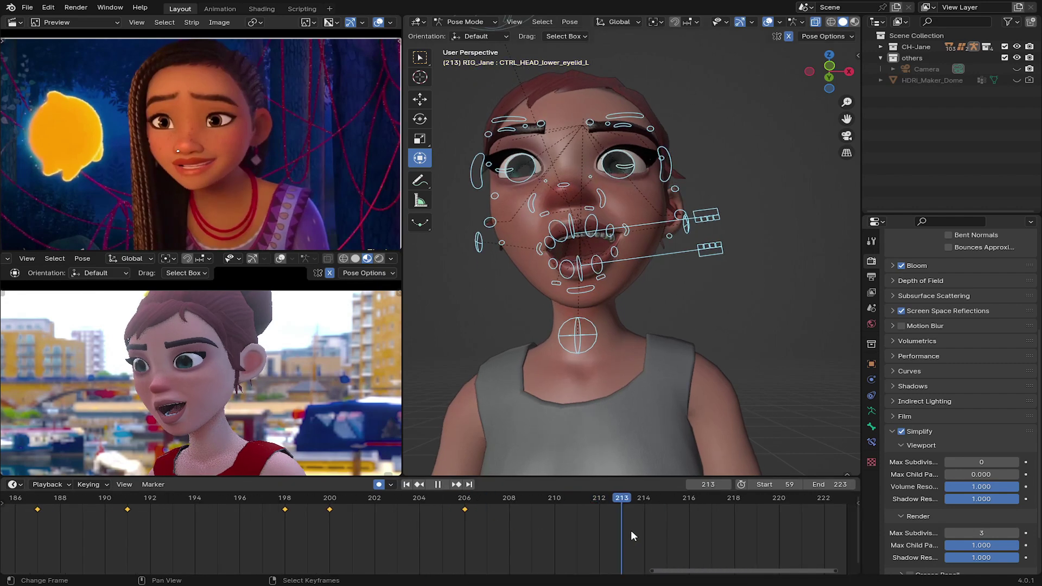
{"action": "right_click", "coordinate": [584, 307]}
{"action": "key", "text": "g"}
{"action": "key", "text": "z"}
{"action": "left_click", "coordinate": [587, 288]}
{"action": "right_click", "coordinate": [633, 238]}
{"action": "middle_click_drag", "start_coordinate": [633, 187], "coordinate": [637, 198]}
{"action": "left_click_drag", "start_coordinate": [633, 178], "coordinate": [633, 194]}
{"action": "left_click_drag", "start_coordinate": [701, 254], "coordinate": [691, 254]}
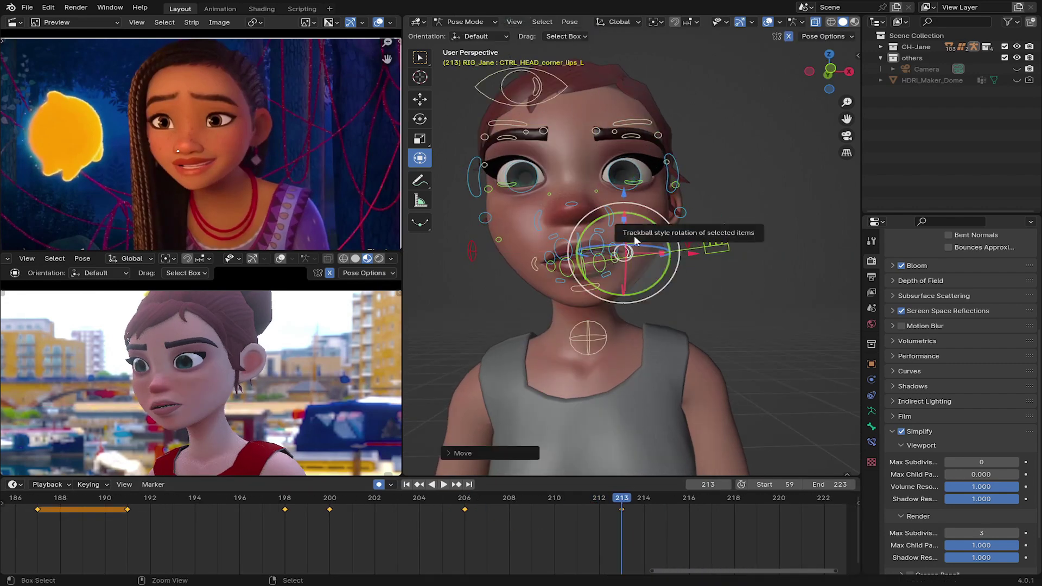
{"action": "key", "text": "ctrl+z"}
{"action": "key", "text": "ctrl+z"}
Turn off X-axis mirroring and move the left lip corner control down and inward at frame 213
{"action": "left_click", "coordinate": [789, 37]}
{"action": "left_click_drag", "start_coordinate": [633, 180], "coordinate": [634, 183]}
{"action": "left_click_drag", "start_coordinate": [700, 241], "coordinate": [689, 243]}
{"action": "left_click_drag", "start_coordinate": [622, 179], "coordinate": [623, 182]}
{"action": "scroll", "coordinate": [611, 271], "scroll_direction": "up", "scroll_amount": 2}
{"action": "right_click", "coordinate": [653, 242]}
{"action": "key", "text": "g"}
{"action": "left_click", "coordinate": [653, 247]}
Lower the main jaw control by about 0.002 m to show the teeth and key all face controls at frame 213
{"action": "right_click", "coordinate": [598, 363]}
{"action": "key", "text": "g"}
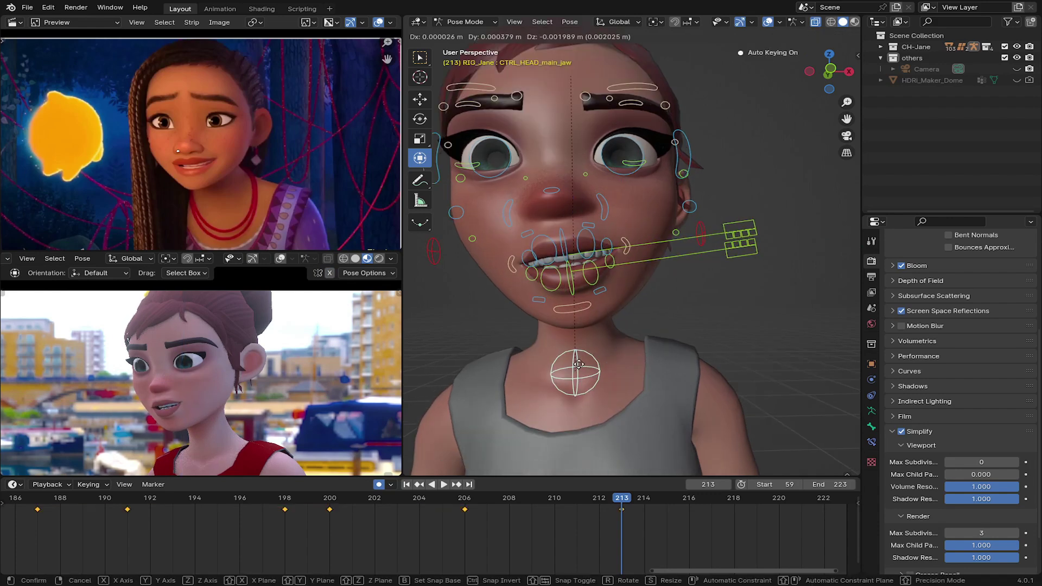
{"action": "left_click", "coordinate": [598, 369]}
{"action": "left_click_drag", "start_coordinate": [532, 511], "coordinate": [622, 527]}
{"action": "right_click", "coordinate": [624, 96]}
{"action": "key", "text": "a"}
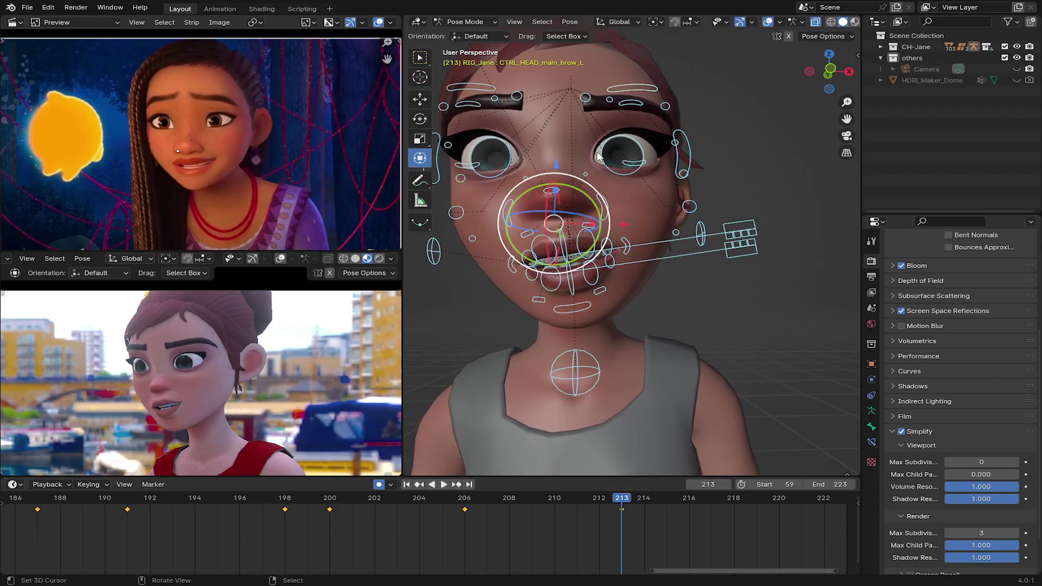
{"action": "key", "text": "i"}
Advance to frame 223, reposition the main jaw control slightly and turn X-axis mirroring back on
{"action": "middle_click_drag", "start_coordinate": [672, 528], "coordinate": [484, 527]}
{"action": "left_click", "coordinate": [659, 524]}
{"action": "left_click", "coordinate": [574, 374]}
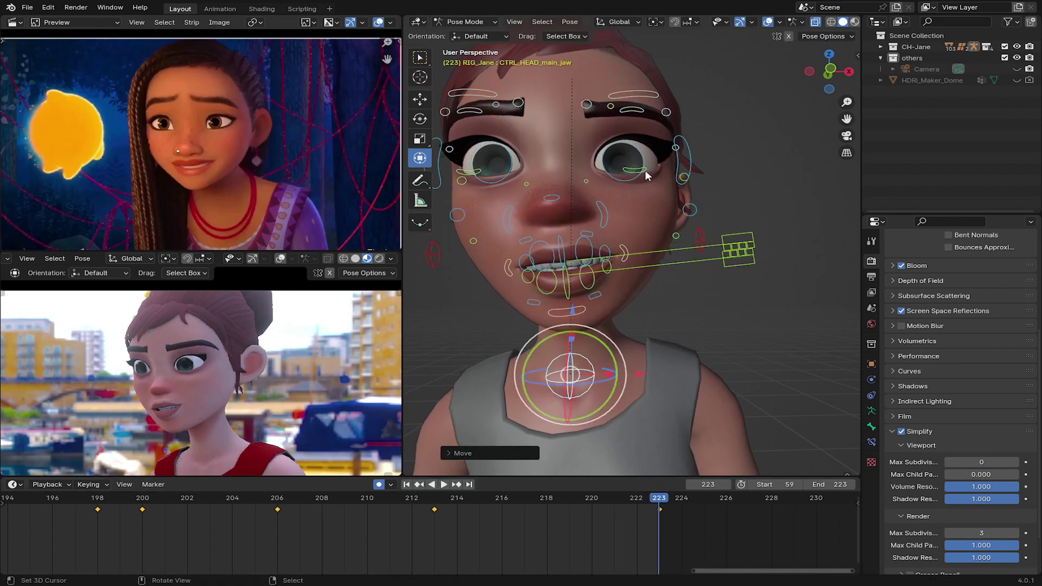
{"action": "left_click", "coordinate": [623, 162]}
{"action": "left_click", "coordinate": [788, 35]}
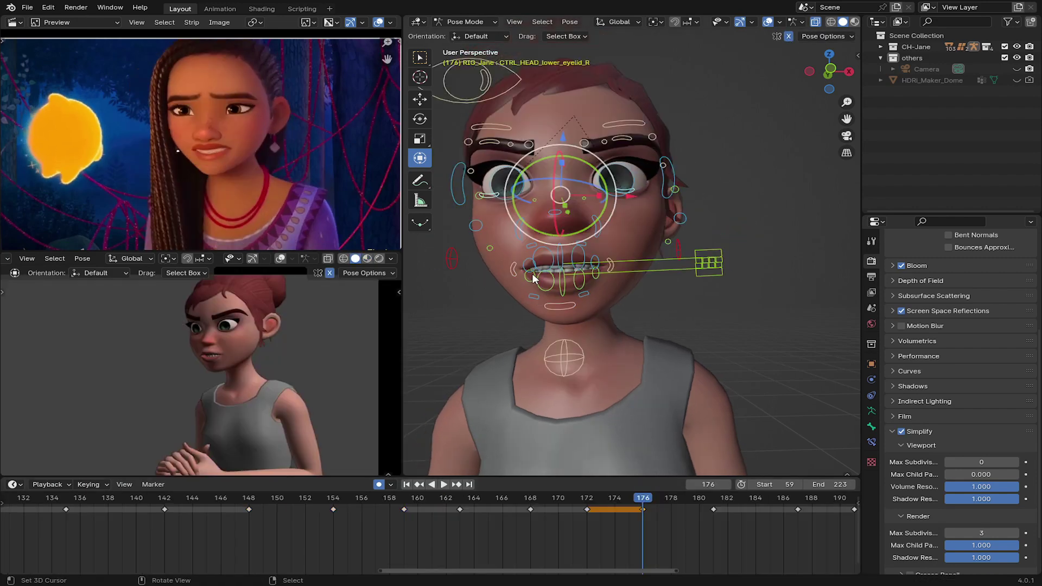
Hide the Face (Second) rig layer and select the eye-tracking control in front of the face
{"action": "key", "text": "n"}
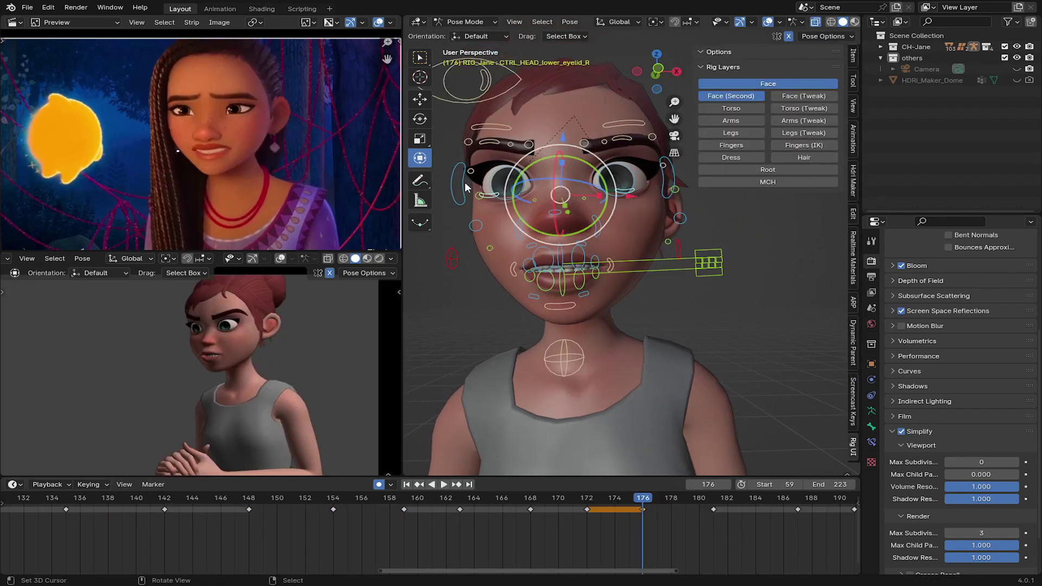
{"action": "left_click", "coordinate": [754, 95]}
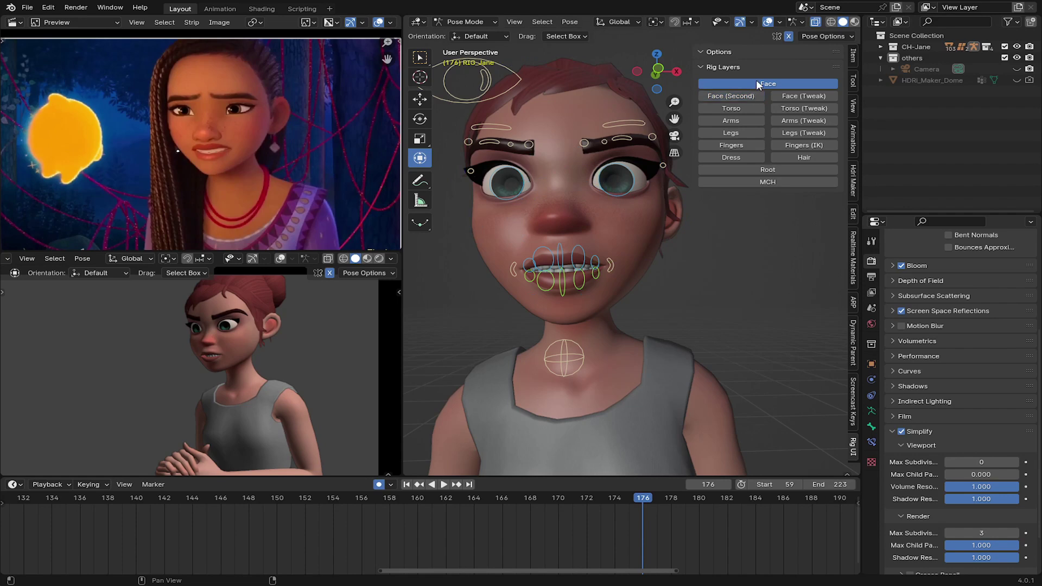
{"action": "scroll", "coordinate": [578, 180], "scroll_direction": "down", "scroll_amount": 3}
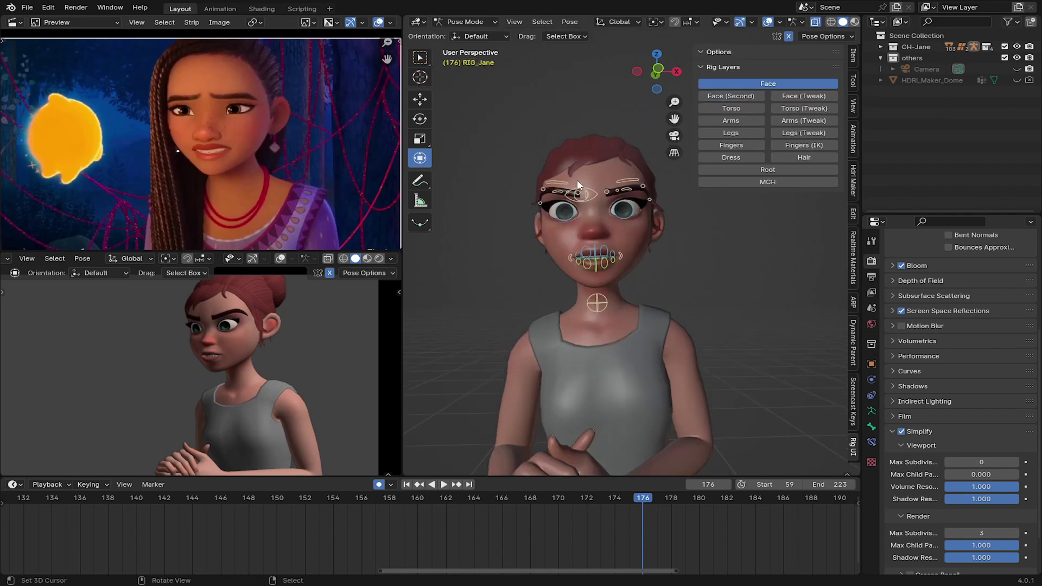
{"action": "left_click", "coordinate": [600, 198]}
Delete all existing keyframes of the eye-tracking control
{"action": "left_click", "coordinate": [226, 523]}
{"action": "scroll", "coordinate": [247, 525], "scroll_direction": "down", "scroll_amount": 2}
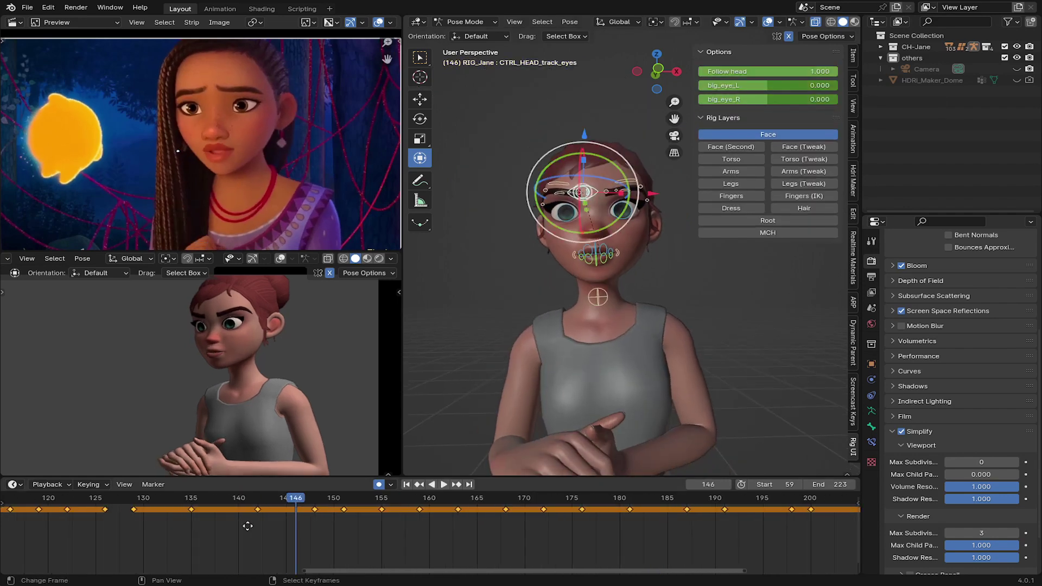
{"action": "middle_click_drag", "start_coordinate": [247, 526], "coordinate": [480, 543]}
{"action": "left_click_drag", "start_coordinate": [319, 530], "coordinate": [175, 516]}
{"action": "key", "text": "space"}
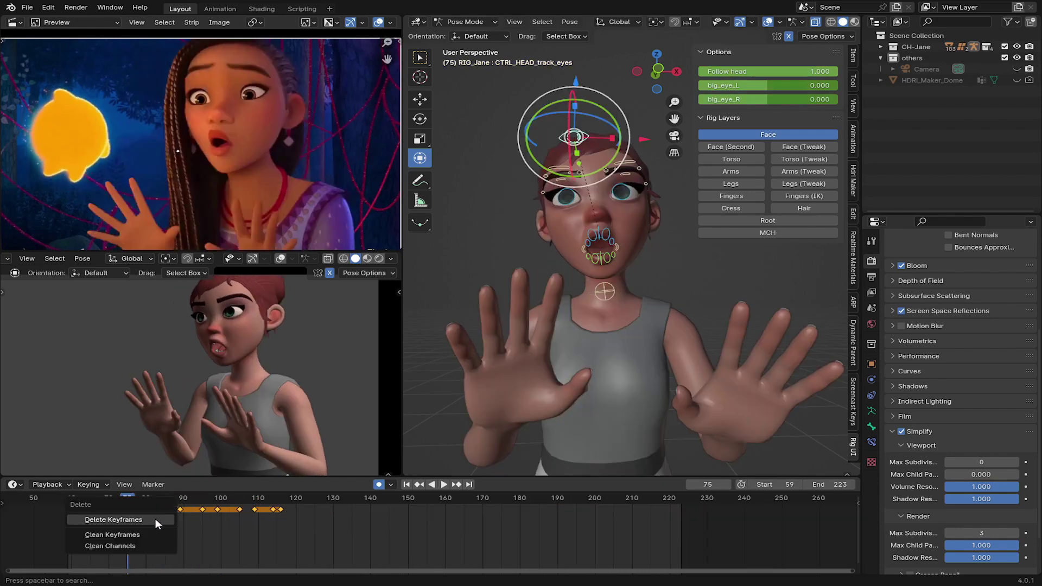
{"action": "left_click", "coordinate": [155, 520]}
Go to start frame 59 and move the eye-tracking control so the gaze matches the reference
{"action": "left_click", "coordinate": [419, 484]}
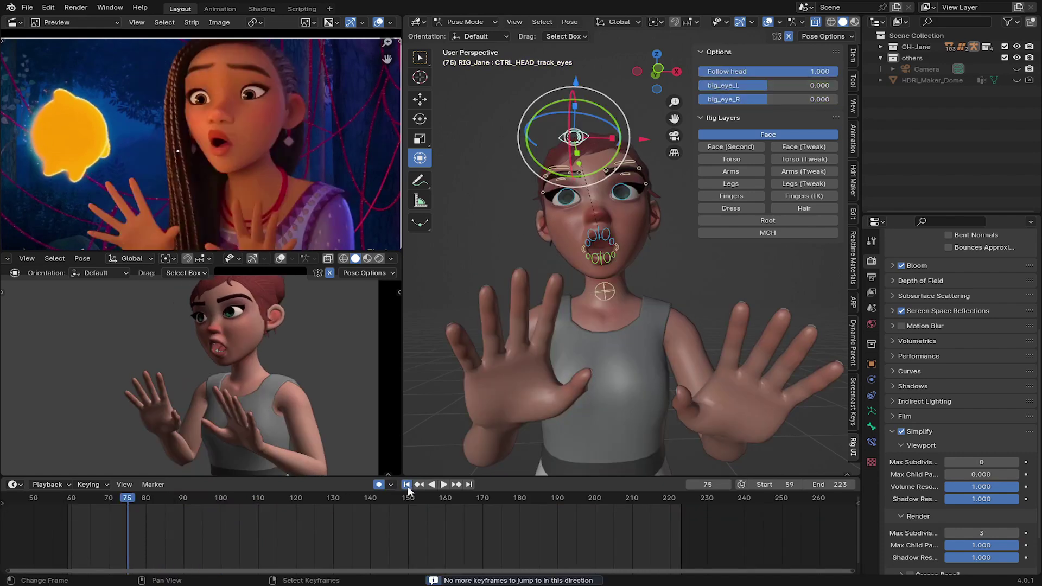
{"action": "key", "text": "shift+Left"}
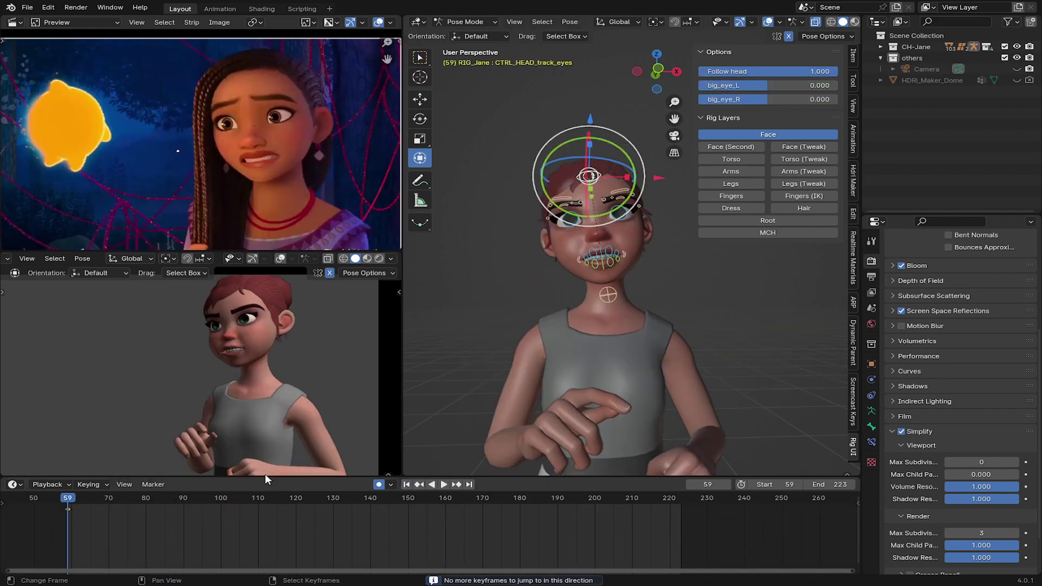
{"action": "key", "text": "g"}
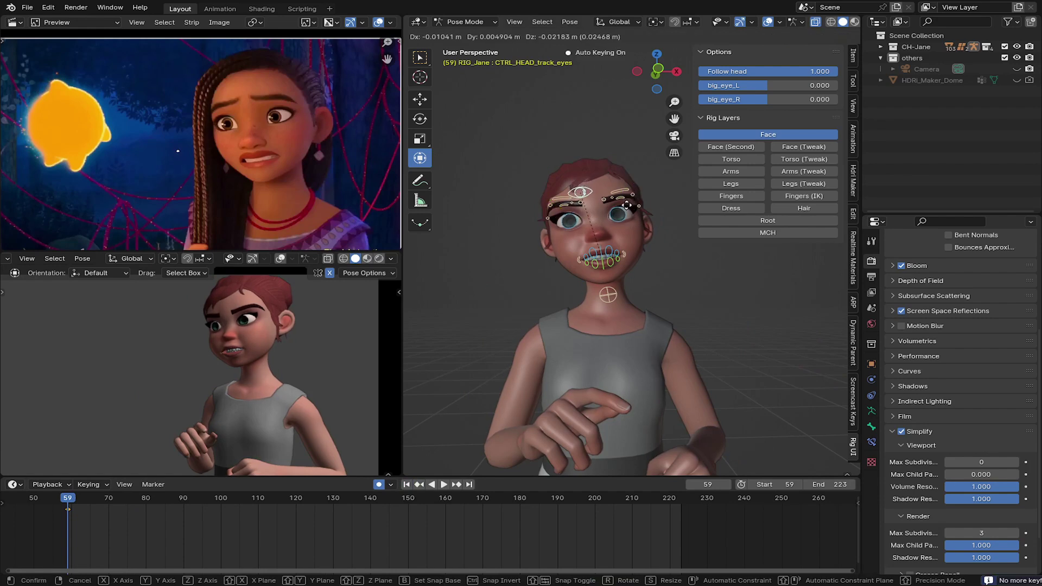
{"action": "left_click", "coordinate": [627, 202]}
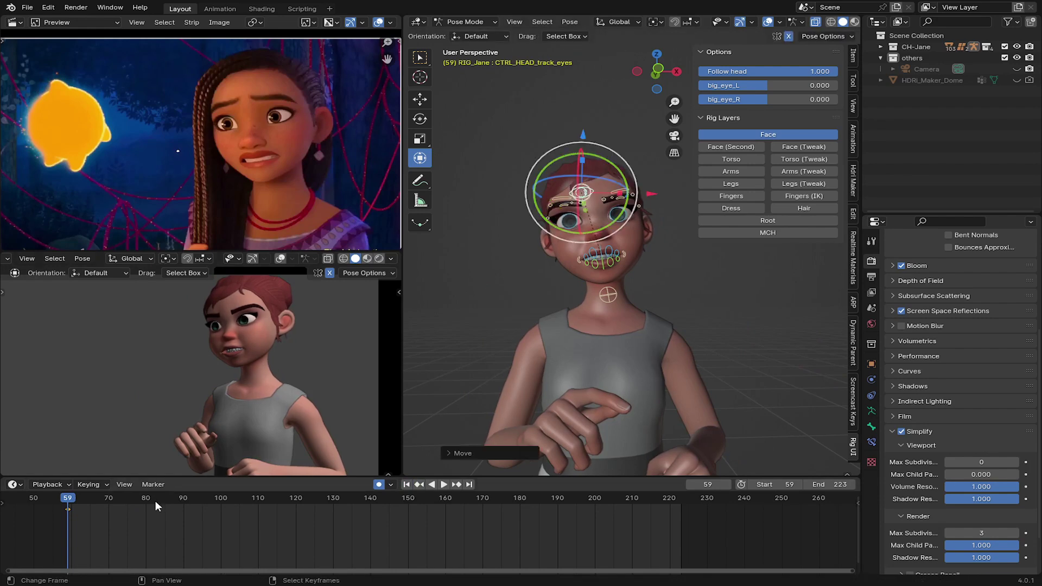
Advance through the timeline to about frame 158, repositioning and keying the eye-tracking control wherever the reference gaze changes
{"action": "key", "text": "space"}
{"action": "left_click_drag", "start_coordinate": [140, 529], "coordinate": [438, 536]}
{"action": "key", "text": "i"}
{"action": "key", "text": "g"}
{"action": "left_click", "coordinate": [524, 356]}
{"action": "key", "text": "g"}
{"action": "left_click", "coordinate": [609, 334]}
{"action": "key", "text": "i"}
{"action": "key", "text": "g"}
{"action": "left_click", "coordinate": [502, 343]}
{"action": "key", "text": "g"}
{"action": "left_click", "coordinate": [535, 358]}
{"action": "key", "text": "g"}
{"action": "left_click", "coordinate": [535, 348]}
Save the file and play the animation through to frame 222 to check the eye movement
{"action": "key", "text": "ctrl+s"}
{"action": "key", "text": "space"}
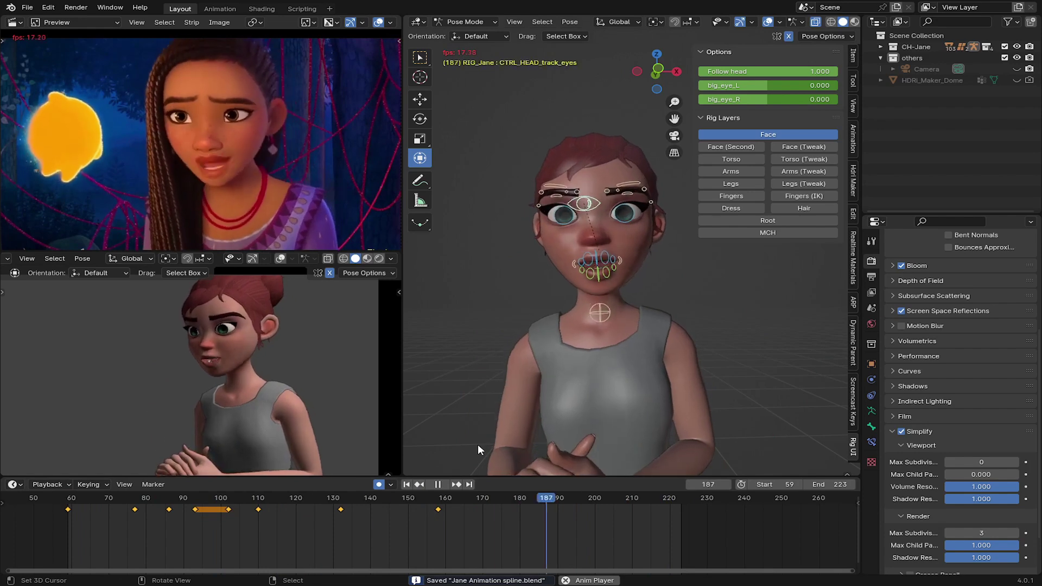
{"action": "key", "text": "space"}
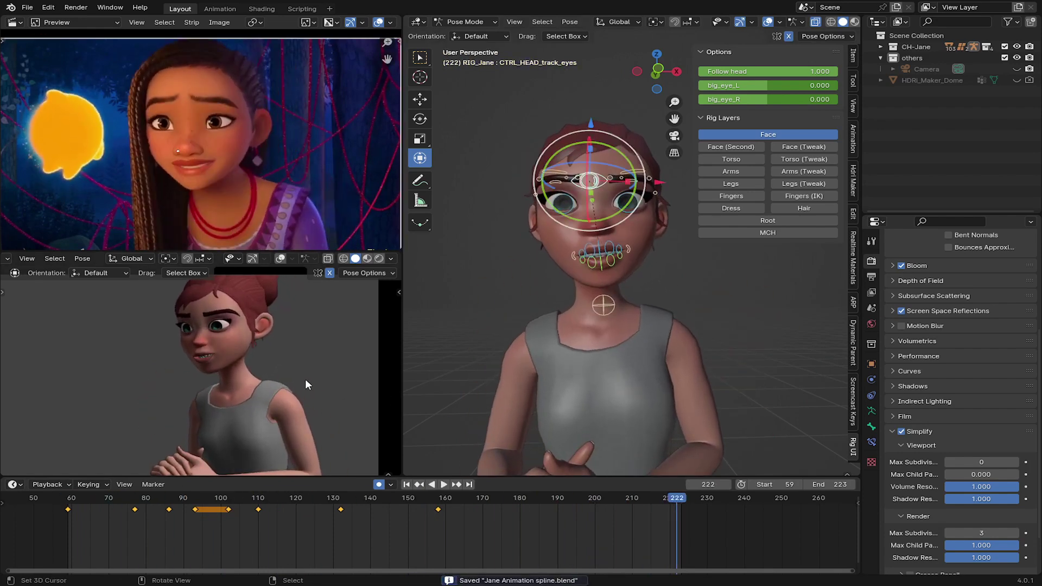
Show only the Face (Tweak) rig layer and return to frame 59 with the mouth in close view
{"action": "left_click", "coordinate": [747, 131]}
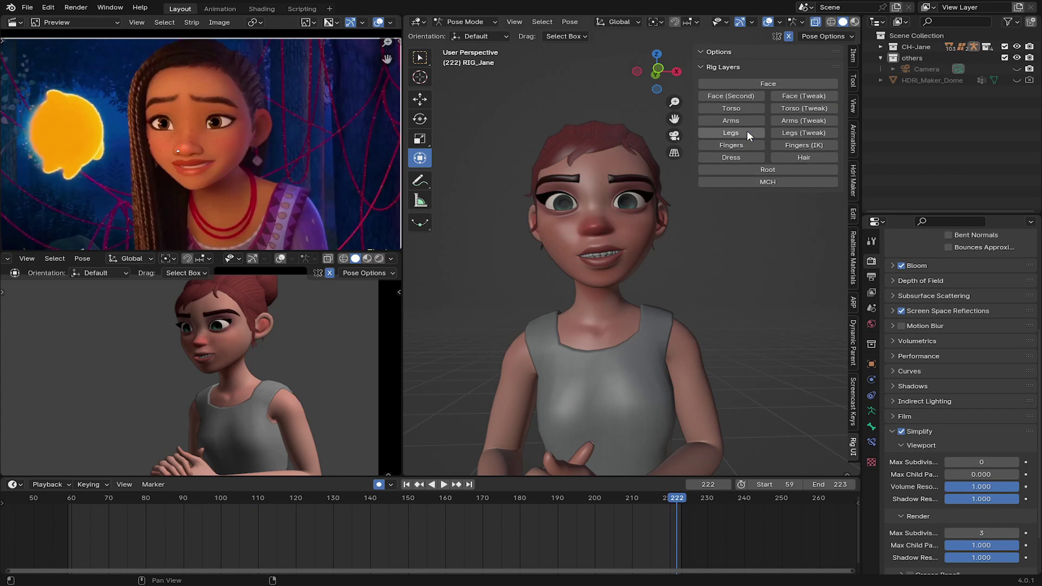
{"action": "left_click", "coordinate": [793, 99]}
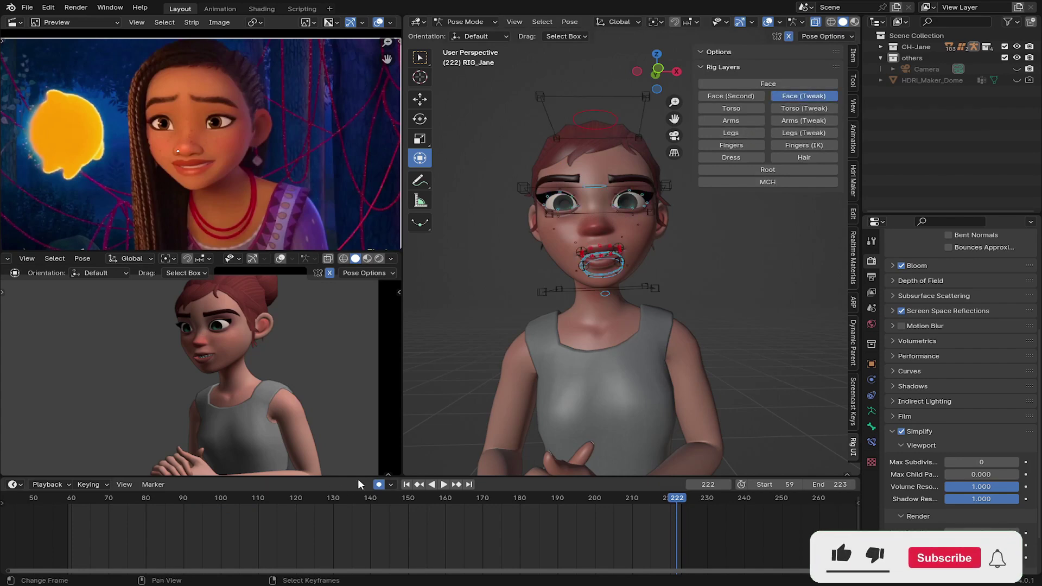
{"action": "left_click", "coordinate": [407, 485]}
{"action": "scroll", "coordinate": [619, 335], "scroll_direction": "up", "scroll_amount": 1}
{"action": "middle_click_drag", "start_coordinate": [619, 336], "coordinate": [559, 334]}
{"action": "scroll", "coordinate": [560, 334], "scroll_direction": "up", "scroll_amount": 3}
{"action": "key", "text": "space"}
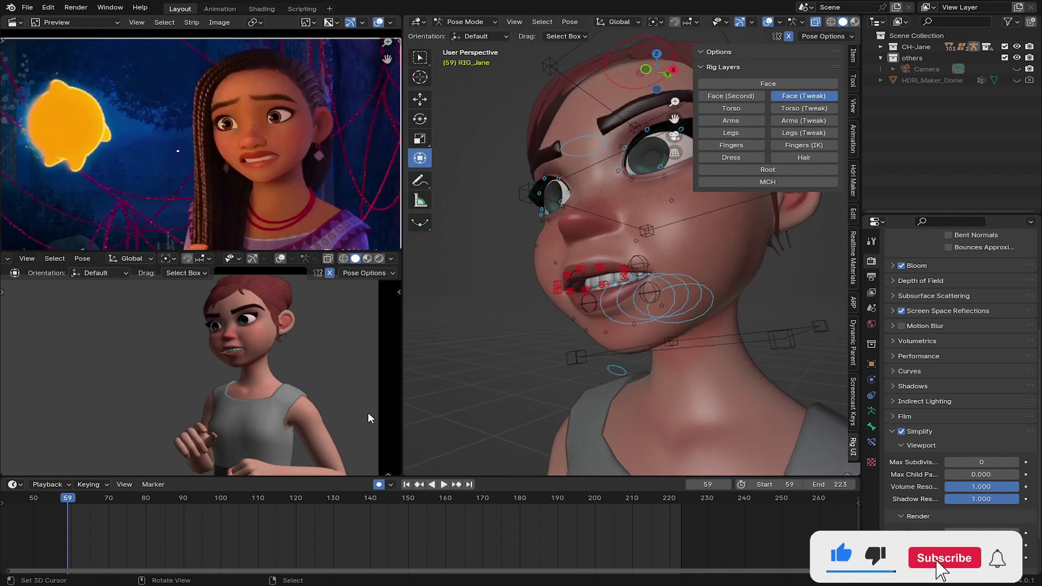
Go to frame 89, select all Face (Tweak) controls and keyframe them
{"action": "mouse_move", "coordinate": [162, 512]}
{"action": "left_mouse_down"}
{"action": "mouse_move", "coordinate": [203, 516]}
{"action": "mouse_move", "coordinate": [178, 513]}
{"action": "left_mouse_up"}
{"action": "key", "text": "space"}
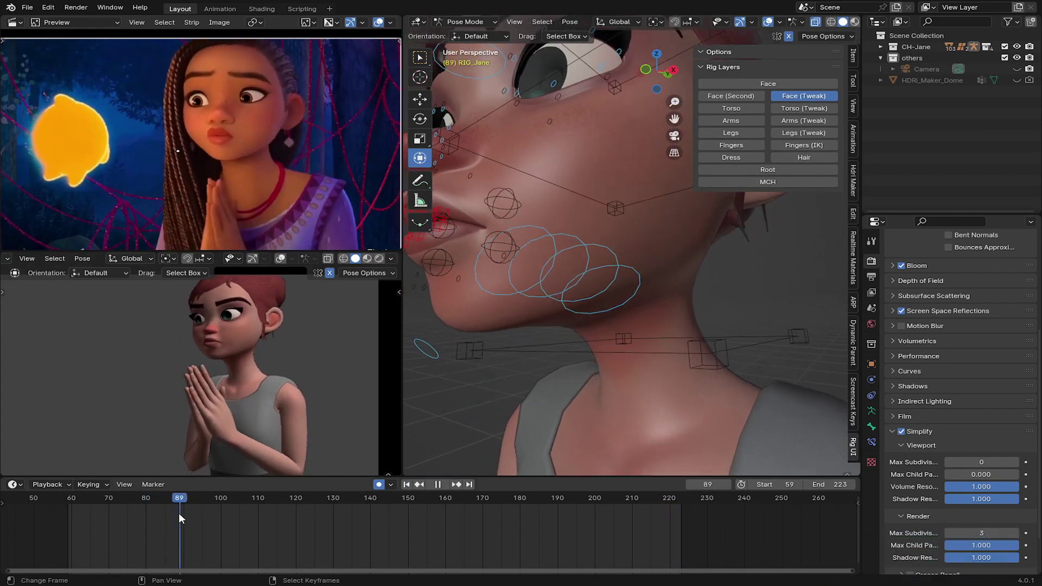
{"action": "key", "text": "a"}
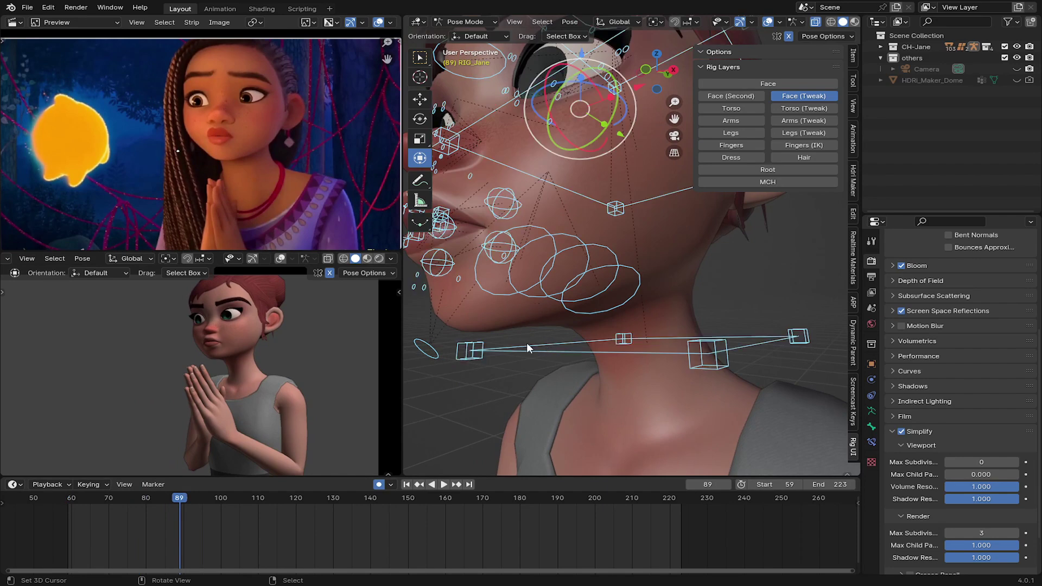
{"action": "key", "text": "i"}
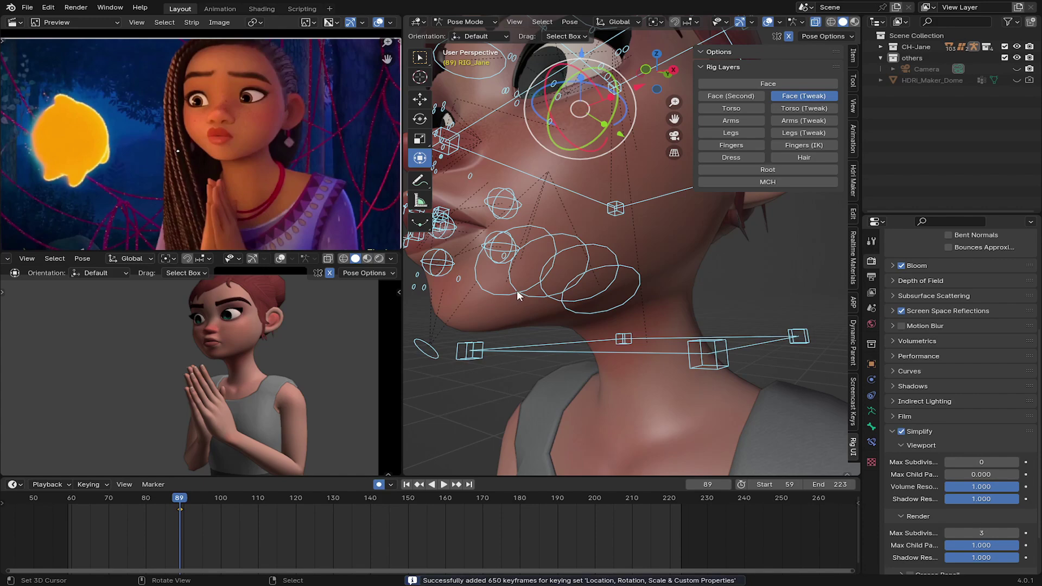
{"action": "middle_click_drag", "start_coordinate": [517, 291], "coordinate": [565, 284]}
At frame 93, move the tongue tip control to position the tongue inside the open mouth
{"action": "left_click_drag", "start_coordinate": [188, 513], "coordinate": [196, 515]}
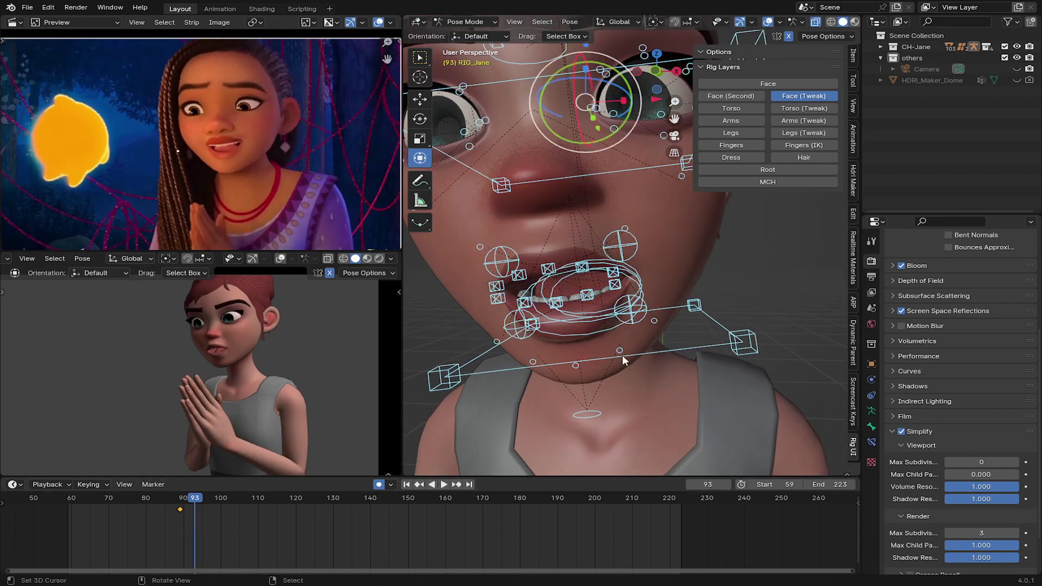
{"action": "scroll", "coordinate": [590, 334], "scroll_direction": "up", "scroll_amount": 3}
{"action": "left_click", "coordinate": [591, 335]}
{"action": "key", "text": "g"}
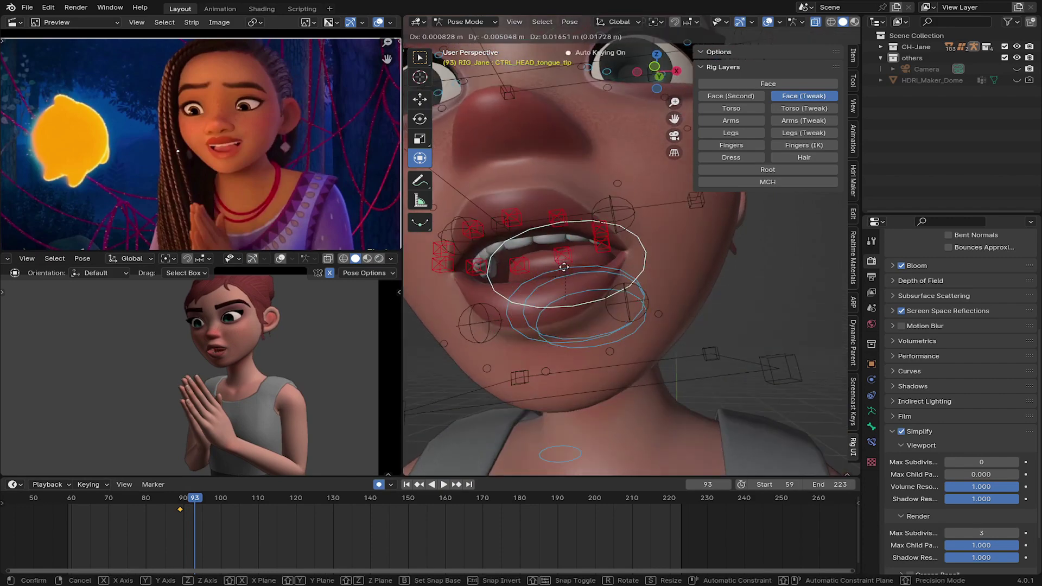
{"action": "left_click", "coordinate": [539, 250]}
{"action": "mouse_move", "coordinate": [539, 251]}
{"action": "middle_mouse_down"}
{"action": "mouse_move", "coordinate": [491, 266]}
{"action": "mouse_move", "coordinate": [456, 260]}
{"action": "mouse_move", "coordinate": [538, 266]}
{"action": "middle_mouse_up"}
{"action": "key", "text": "g"}
{"action": "left_click", "coordinate": [535, 285]}
Key the tongue tip control at frame 97 and play the section, keying it again at about frame 112
{"action": "left_click", "coordinate": [209, 509]}
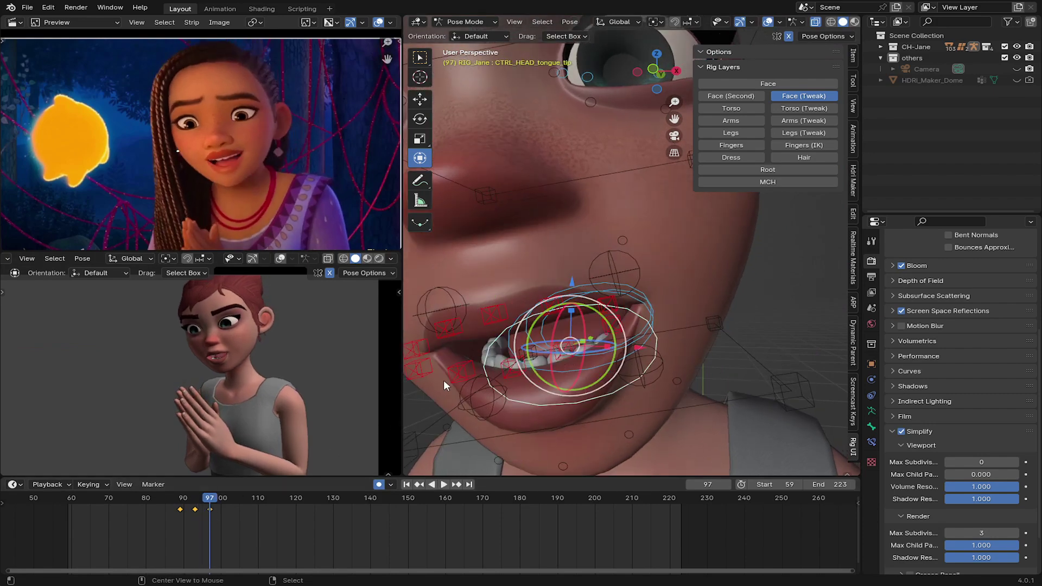
{"action": "left_click", "coordinate": [145, 509]}
{"action": "key", "text": "space"}
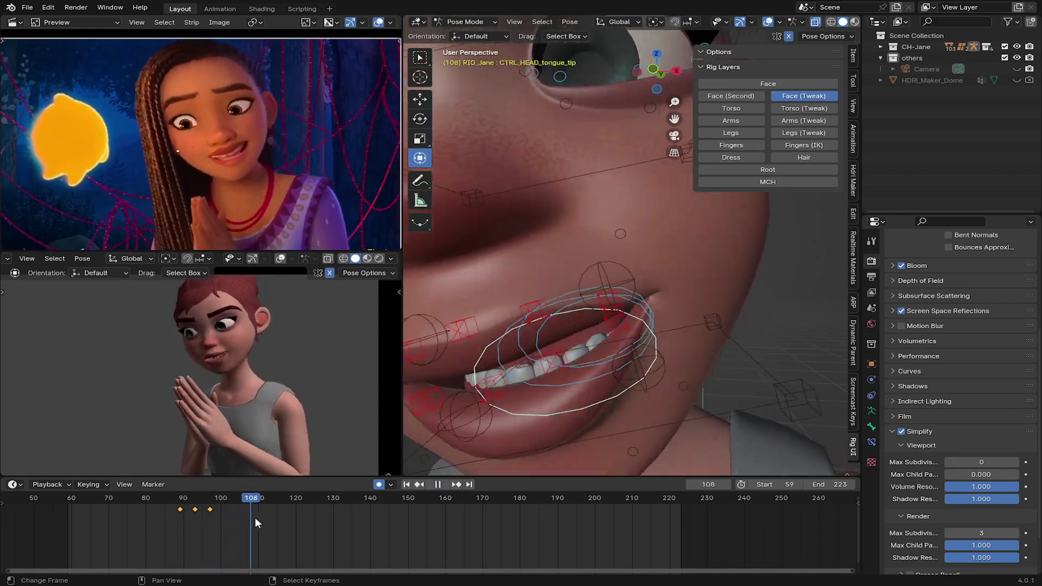
{"action": "key", "text": "space"}
{"action": "key", "text": "i"}
Go to frame 114 and paste a copy of the tongue tip control's keyframe there
{"action": "left_click", "coordinate": [271, 519]}
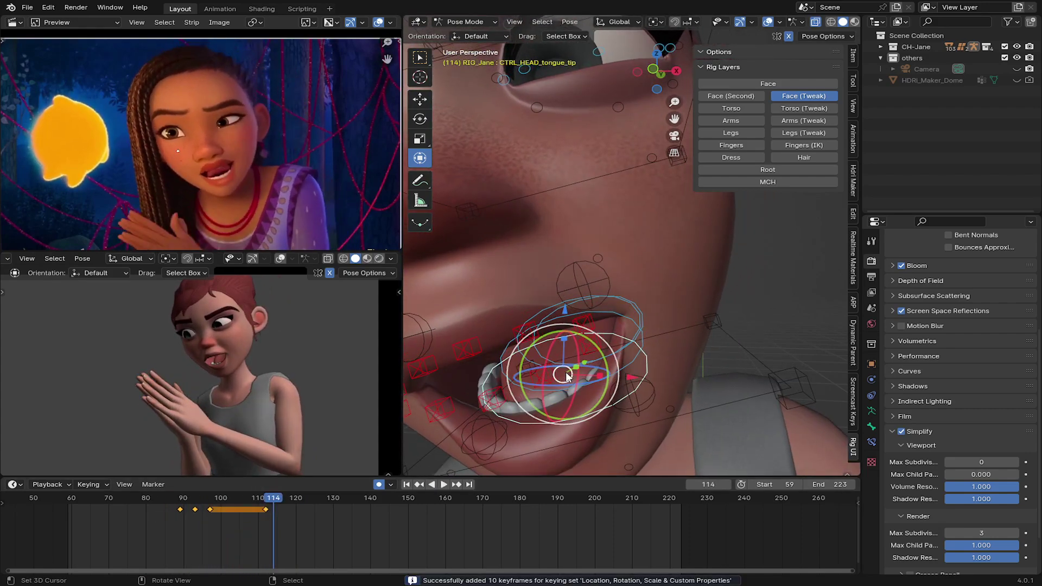
{"action": "key", "text": "ctrl+c"}
{"action": "key", "text": "ctrl+v"}
{"action": "middle_click_drag", "start_coordinate": [480, 399], "coordinate": [529, 326]}
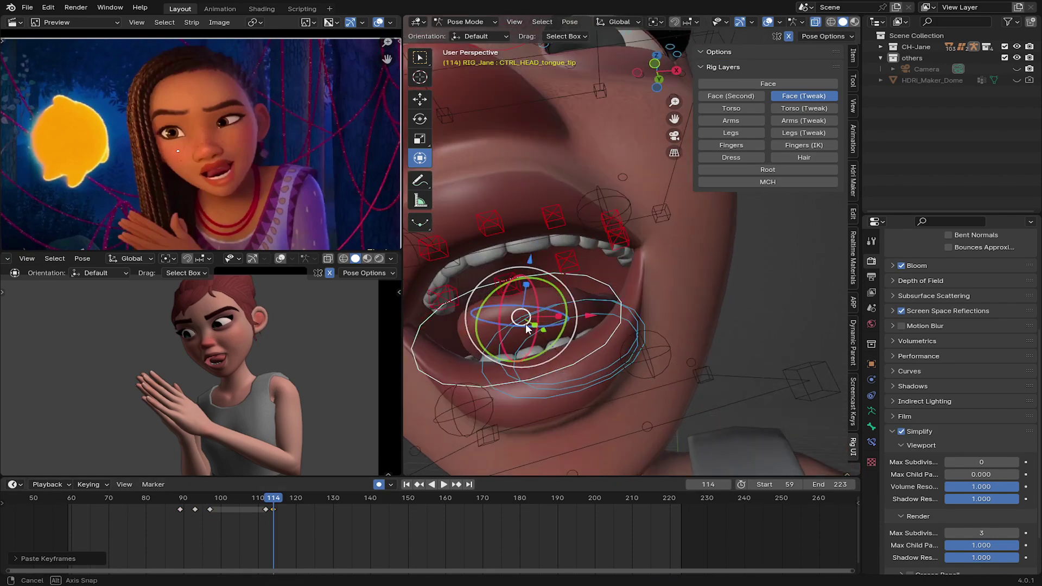
{"action": "key", "text": "g"}
{"action": "right_click", "coordinate": [526, 275]}
Set the transform orientation to Local, then raise and rotate the tongue tip control at frame 114
{"action": "middle_click_drag", "start_coordinate": [527, 271], "coordinate": [562, 239]}
{"action": "left_click", "coordinate": [619, 22]}
{"action": "left_click", "coordinate": [615, 63]}
{"action": "left_click_drag", "start_coordinate": [524, 261], "coordinate": [520, 234]}
{"action": "key", "text": "r"}
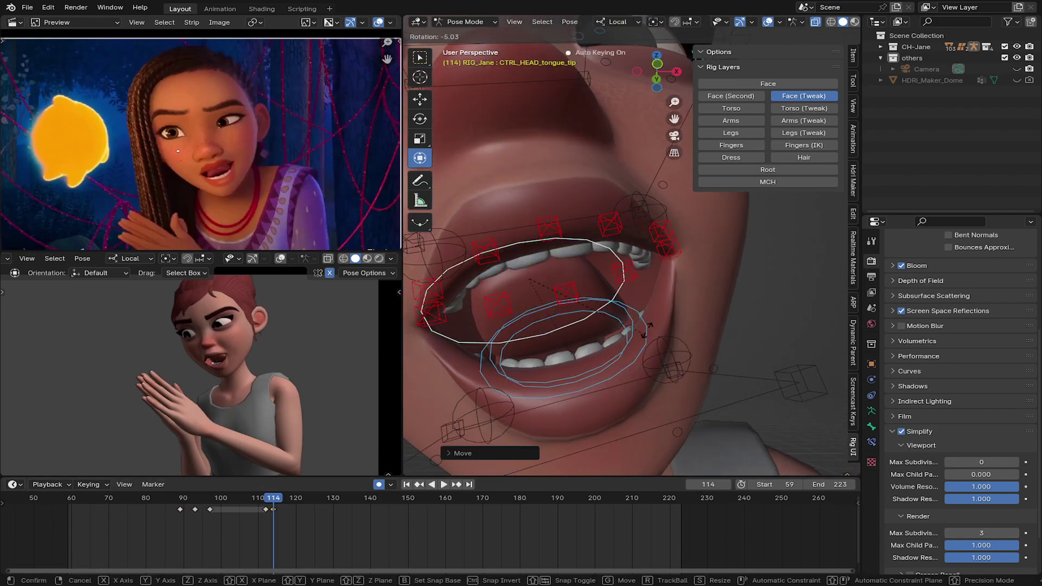
{"action": "left_click", "coordinate": [548, 239]}
Refine the tongue tip control's position inside the open mouth at frame 114 with several small moves
{"action": "scroll", "coordinate": [597, 282], "scroll_direction": "down", "scroll_amount": 3}
{"action": "middle_click_drag", "start_coordinate": [610, 315], "coordinate": [624, 272]}
{"action": "key", "text": "g"}
{"action": "left_click", "coordinate": [628, 280]}
{"action": "key", "text": "g"}
{"action": "left_click", "coordinate": [618, 280]}
{"action": "key", "text": "g"}
{"action": "left_click", "coordinate": [619, 286]}
{"action": "scroll", "coordinate": [326, 524], "scroll_direction": "up", "scroll_amount": 6}
Go to frame 116 and paste a copy of the tongue tip keyframe from about frame 112
{"action": "middle_click_drag", "start_coordinate": [315, 529], "coordinate": [371, 542]}
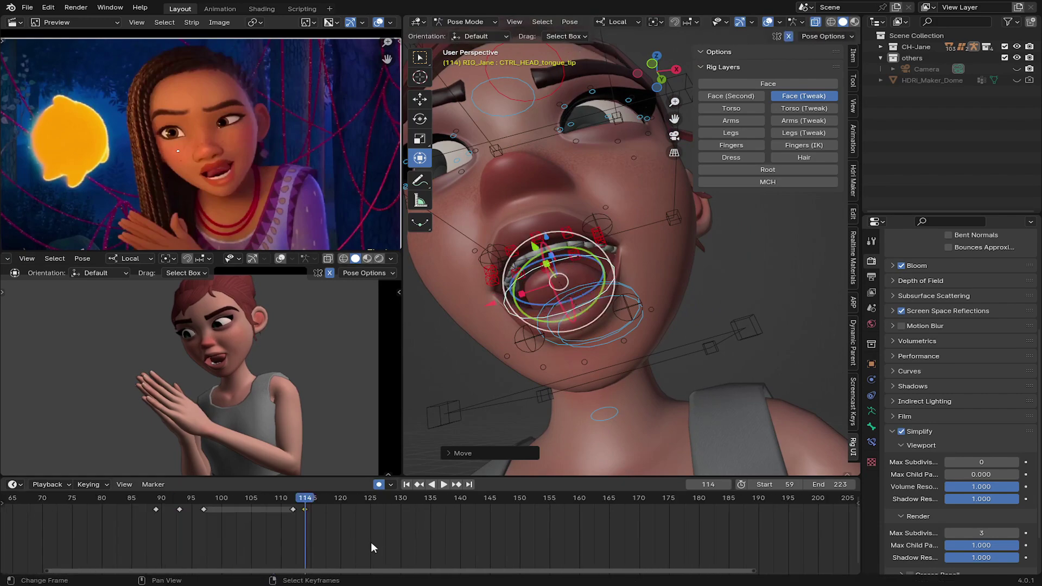
{"action": "key", "text": "Right"}
{"action": "key", "text": "Right"}
{"action": "right_click", "coordinate": [294, 510]}
{"action": "key", "text": "ctrl+c"}
{"action": "key", "text": "ctrl+v"}
Play and scrub through the animation to check the tongue movement across the timeline
{"action": "left_click", "coordinate": [194, 515]}
{"action": "key", "text": "space"}
{"action": "left_click_drag", "start_coordinate": [192, 511], "coordinate": [753, 520]}
{"action": "middle_click_drag", "start_coordinate": [766, 520], "coordinate": [419, 520]}
{"action": "left_click_drag", "start_coordinate": [419, 520], "coordinate": [340, 521]}
Select the lower head squash control, return to frame 59 and delete its existing keyframe at frame 89
{"action": "left_click", "coordinate": [602, 381]}
{"action": "left_click", "coordinate": [411, 483]}
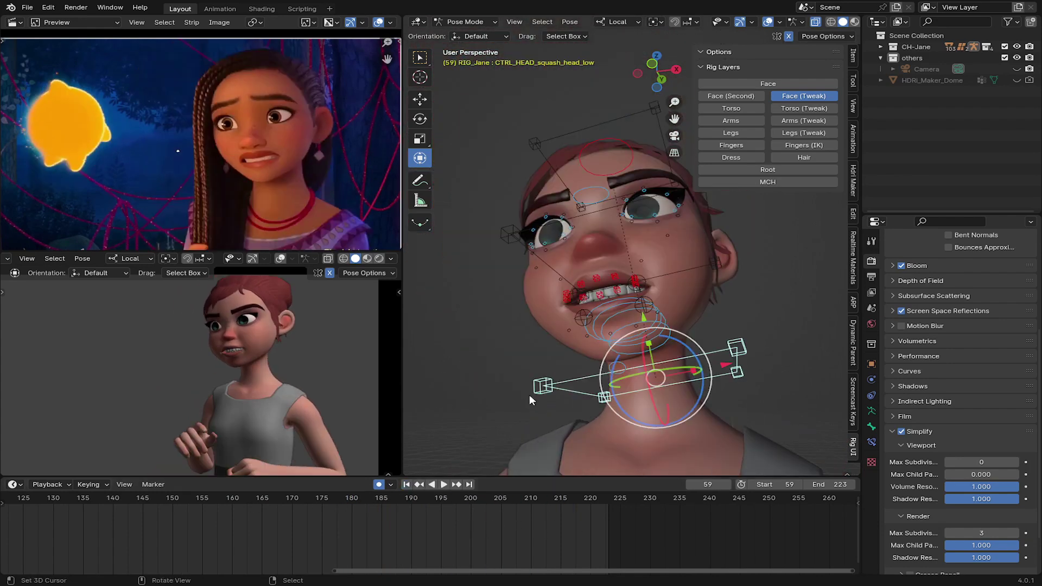
{"action": "scroll", "coordinate": [578, 536], "scroll_direction": "down", "scroll_amount": 2}
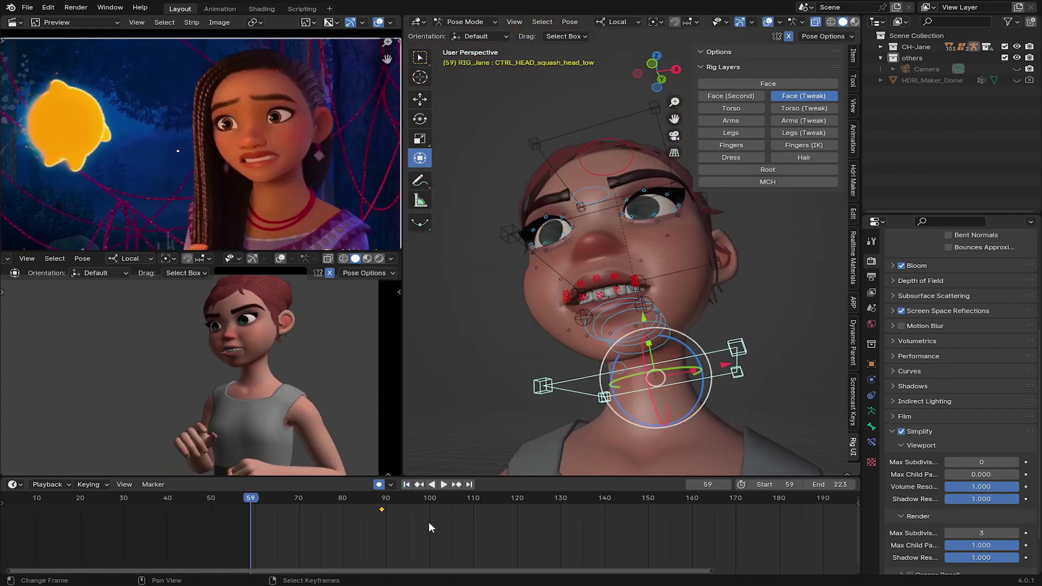
{"action": "key", "text": "Delete"}
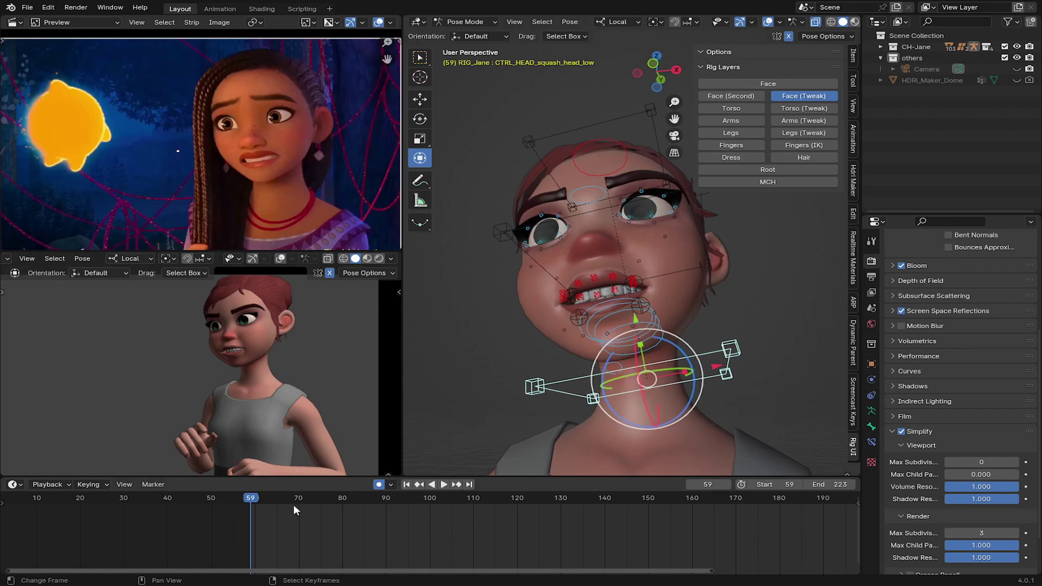
Preview the opening frames and raise the lower head squash control slightly at frame 59
{"action": "key", "text": "space"}
{"action": "left_click_drag", "start_coordinate": [269, 514], "coordinate": [250, 510]}
{"action": "middle_click_drag", "start_coordinate": [574, 310], "coordinate": [585, 319]}
{"action": "left_click_drag", "start_coordinate": [614, 297], "coordinate": [613, 291]}
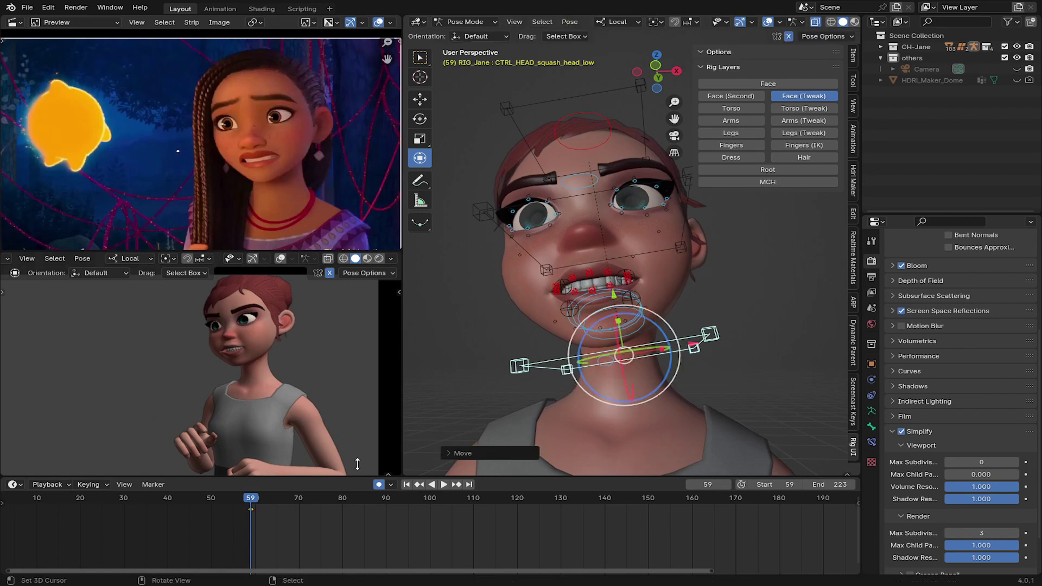
Lower the lower head squash control at frame 63, raise it at frame 67, and continue to frame 71
{"action": "left_click_drag", "start_coordinate": [271, 517], "coordinate": [269, 515]}
{"action": "left_click_drag", "start_coordinate": [616, 289], "coordinate": [619, 303]}
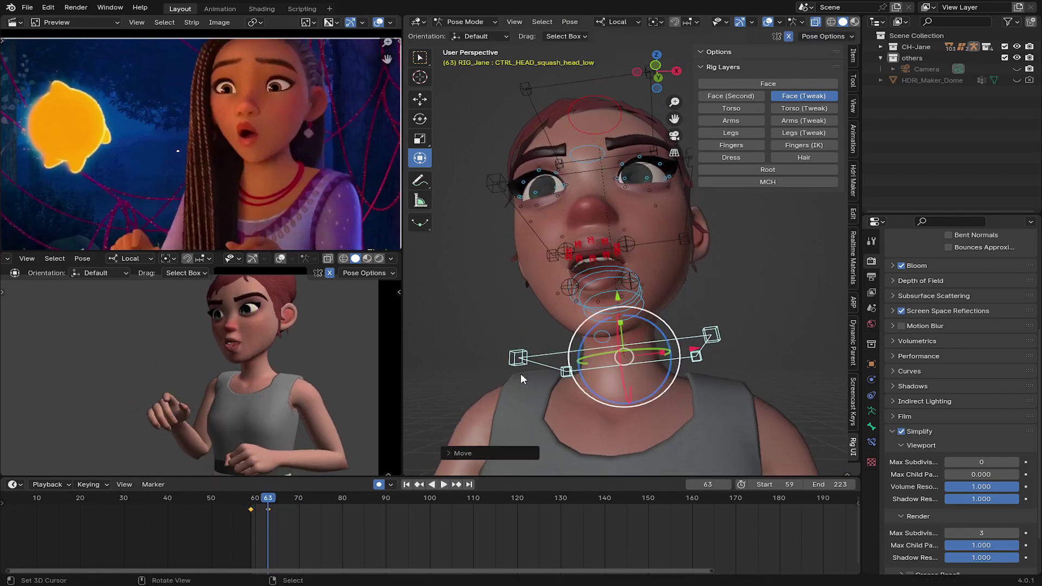
{"action": "left_click_drag", "start_coordinate": [272, 511], "coordinate": [285, 506]}
{"action": "left_click_drag", "start_coordinate": [616, 291], "coordinate": [613, 279]}
{"action": "left_click", "coordinate": [614, 283]}
{"action": "left_click", "coordinate": [303, 502]}
Lower the lower head squash control further at frame 63 and play from frame 59 to check it
{"action": "left_click_drag", "start_coordinate": [305, 516], "coordinate": [269, 520]}
{"action": "key", "text": "space"}
{"action": "key", "text": "space"}
{"action": "left_click_drag", "start_coordinate": [614, 288], "coordinate": [617, 302]}
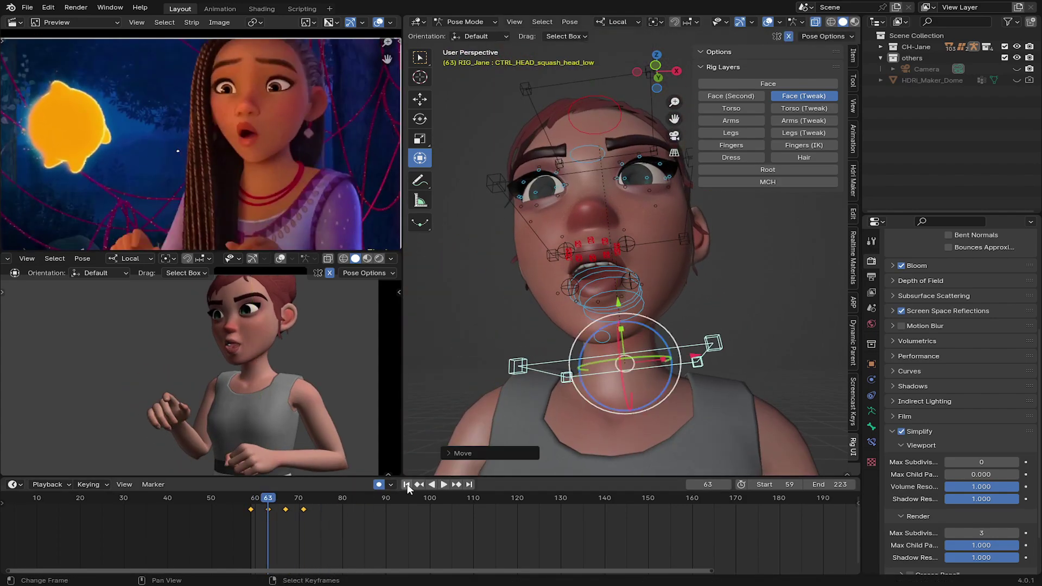
{"action": "left_click", "coordinate": [406, 485]}
{"action": "key", "text": "space"}
{"action": "key", "text": "space"}
{"action": "left_click_drag", "start_coordinate": [252, 515], "coordinate": [262, 514]}
{"action": "key", "text": "space"}
Move the upper head squash control down and shift the middle head squash control down as well
{"action": "left_click", "coordinate": [578, 83]}
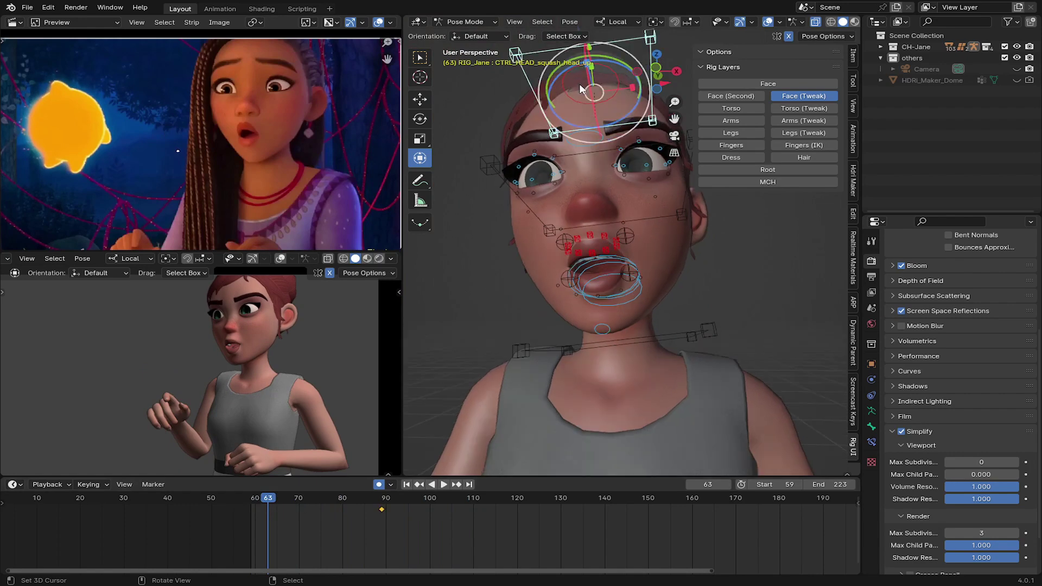
{"action": "key", "text": "g"}
{"action": "left_click_drag", "start_coordinate": [592, 76], "coordinate": [594, 101]}
{"action": "right_click", "coordinate": [635, 389]}
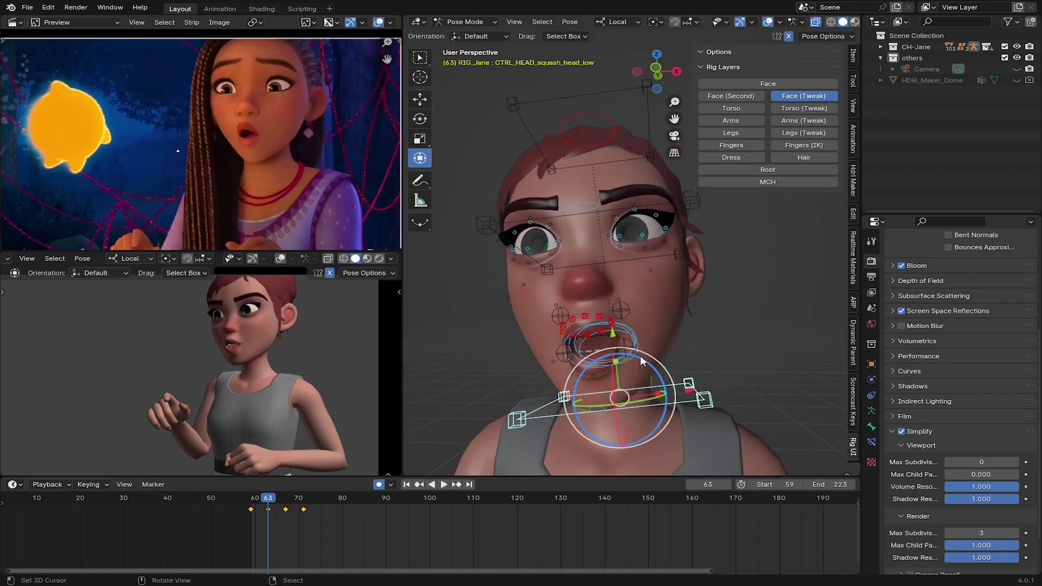
{"action": "right_click", "coordinate": [639, 259]}
{"action": "left_click_drag", "start_coordinate": [595, 183], "coordinate": [588, 209]}
Check the lower control from frame 59, then raise the middle head squash control at frame 63
{"action": "left_click", "coordinate": [407, 484]}
{"action": "right_click", "coordinate": [633, 399]}
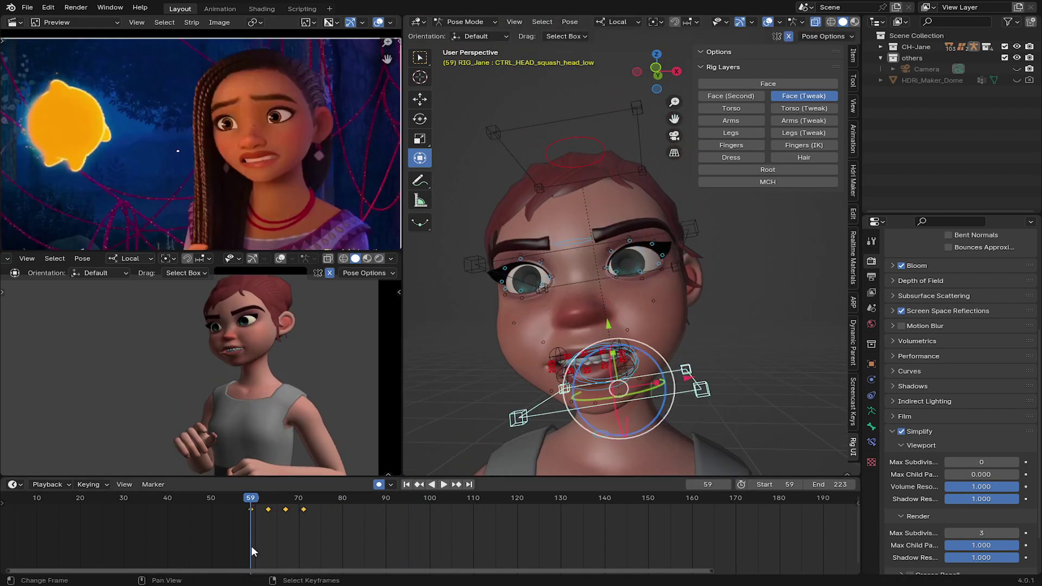
{"action": "left_click_drag", "start_coordinate": [252, 549], "coordinate": [268, 547]}
{"action": "right_click", "coordinate": [587, 214]}
{"action": "left_click_drag", "start_coordinate": [598, 192], "coordinate": [593, 176]}
Step through the lower control's keyframes at 67 and 71, returning to the middle head squash control at each
{"action": "right_click", "coordinate": [551, 390]}
{"action": "key", "text": "Up"}
{"action": "right_click", "coordinate": [609, 208]}
{"action": "right_click", "coordinate": [540, 381]}
{"action": "key", "text": "Up"}
{"action": "right_click", "coordinate": [601, 209]}
Play the animation, then stretch the lower and middle head squash keyframes from frame 59 until the last reaches about frame 101
{"action": "left_click", "coordinate": [406, 485]}
{"action": "key", "text": "space"}
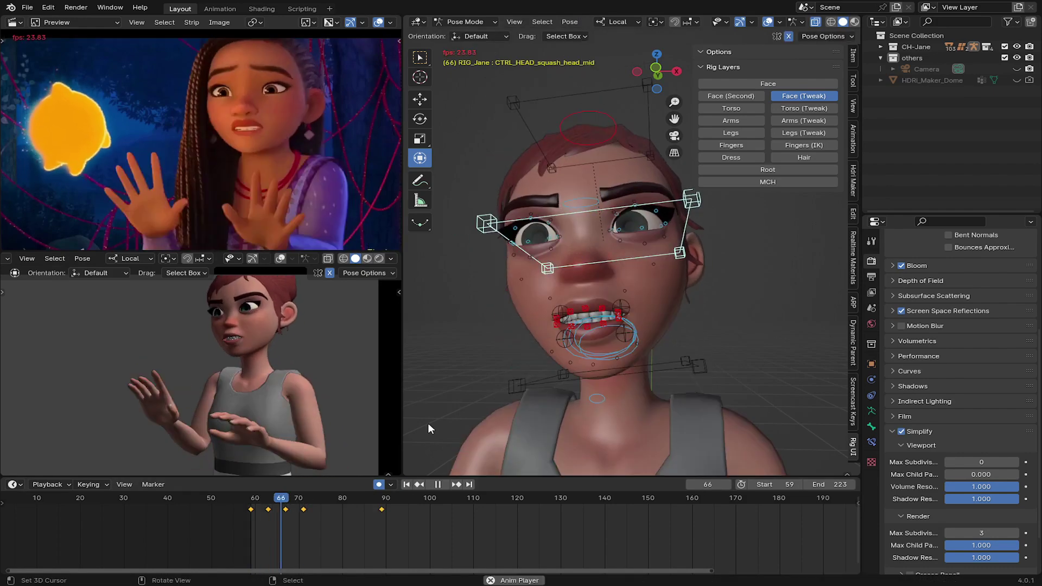
{"action": "left_click", "coordinate": [248, 533]}
{"action": "key", "text": "Escape"}
{"action": "right_click", "coordinate": [562, 417]}
{"action": "right_click", "coordinate": [570, 285], "text": "shift"}
{"action": "key", "text": "s"}
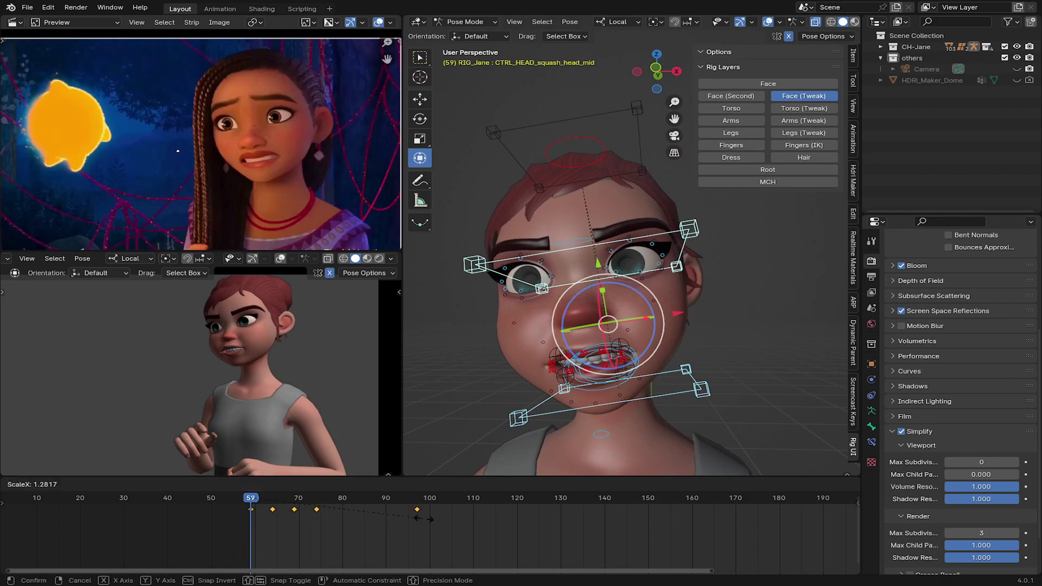
{"action": "left_click", "coordinate": [442, 516]}
Play the retimed squash and move its third and fourth keyframes to about frames 75 and 81
{"action": "key", "text": "space"}
{"action": "left_click", "coordinate": [253, 515]}
{"action": "key", "text": "space"}
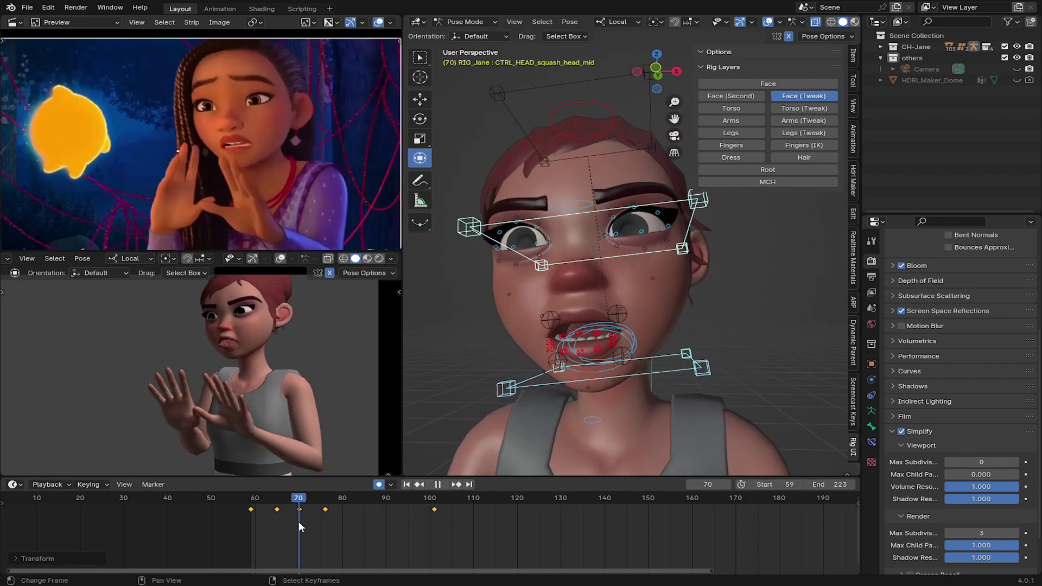
{"action": "left_click_drag", "start_coordinate": [298, 521], "coordinate": [351, 514]}
{"action": "key", "text": "b"}
{"action": "key", "text": "g"}
{"action": "left_click", "coordinate": [351, 522]}
{"action": "key", "text": "space"}
Move the second squash keyframe to frame 67 and play again from frame 59
{"action": "left_click", "coordinate": [253, 516]}
{"action": "key", "text": "space"}
{"action": "left_click", "coordinate": [280, 512]}
{"action": "key", "text": "g"}
{"action": "left_click", "coordinate": [286, 514]}
{"action": "left_click", "coordinate": [252, 520]}
{"action": "key", "text": "space"}
Shift the third and fourth squash keyframes to about frames 79 and 85, and the second to frame 70
{"action": "key", "text": "b"}
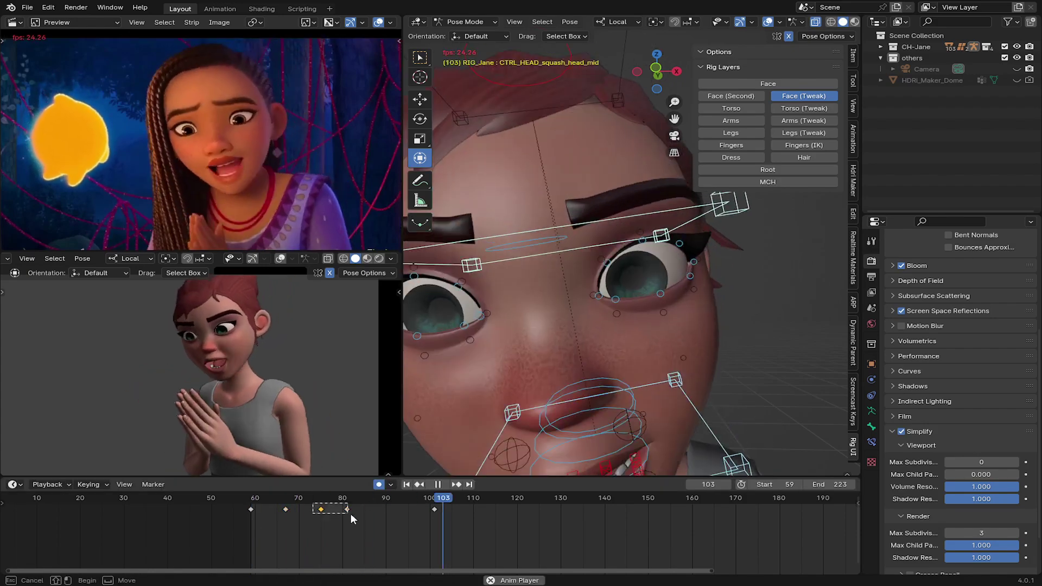
{"action": "key", "text": "g"}
{"action": "left_click", "coordinate": [368, 515]}
{"action": "key", "text": "Escape"}
{"action": "right_click_drag", "start_coordinate": [286, 510], "coordinate": [299, 512]}
{"action": "key", "text": "space"}
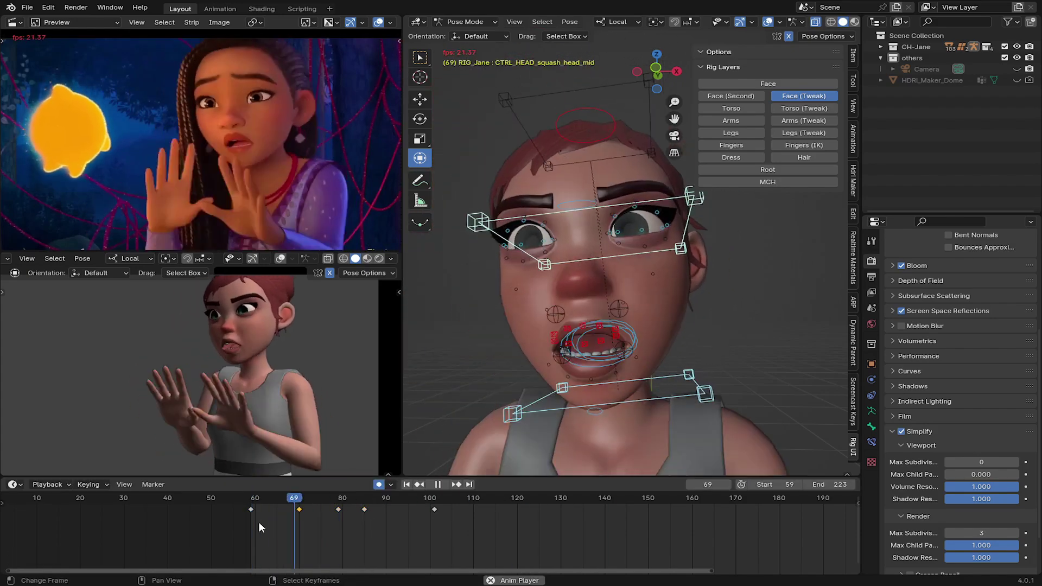
{"action": "key", "text": "Escape"}
Select the lower head squash control and raise it at frame 85 and again at frame 94
{"action": "left_click_drag", "start_coordinate": [307, 519], "coordinate": [365, 520]}
{"action": "left_click", "coordinate": [543, 395]}
{"action": "left_click_drag", "start_coordinate": [610, 462], "coordinate": [610, 447]}
{"action": "left_click_drag", "start_coordinate": [365, 525], "coordinate": [404, 525]}
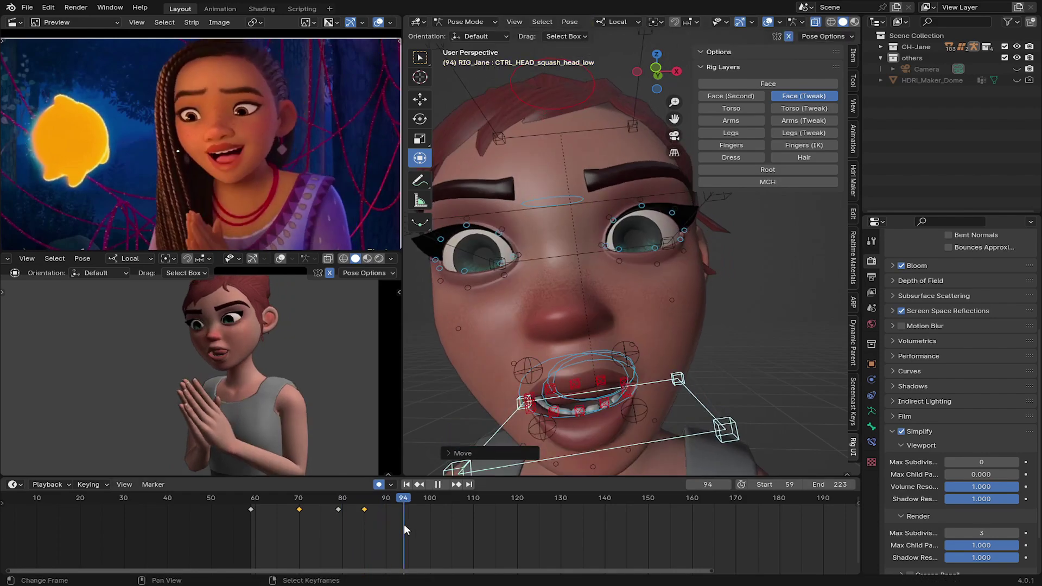
{"action": "left_click_drag", "start_coordinate": [609, 462], "coordinate": [610, 442]}
Play the animation from frame 59 to check the head squash and stretch in the full camera view
{"action": "left_click", "coordinate": [249, 528]}
{"action": "key", "text": "space"}
{"action": "scroll", "coordinate": [260, 423], "scroll_direction": "down", "scroll_amount": 2}
{"action": "key", "text": "Escape"}
{"action": "key", "text": "space"}
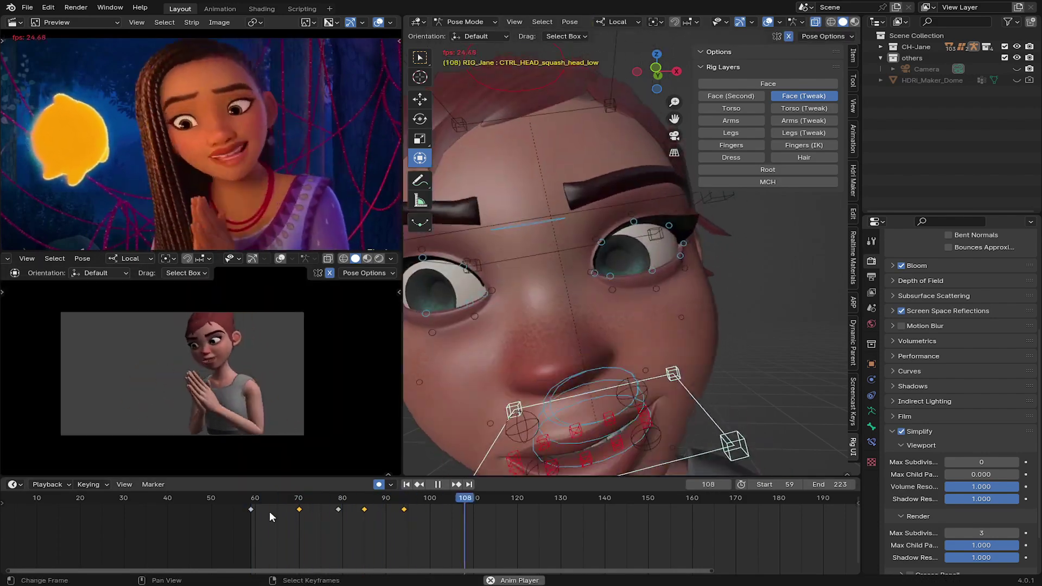
{"action": "key", "text": "space"}
Go to frame 199 and keyframe the middle and lower head squash controls
{"action": "middle_click_drag", "start_coordinate": [652, 529], "coordinate": [476, 530]}
{"action": "scroll", "coordinate": [592, 402], "scroll_direction": "down", "scroll_amount": 4}
{"action": "left_click_drag", "start_coordinate": [706, 536], "coordinate": [685, 539]}
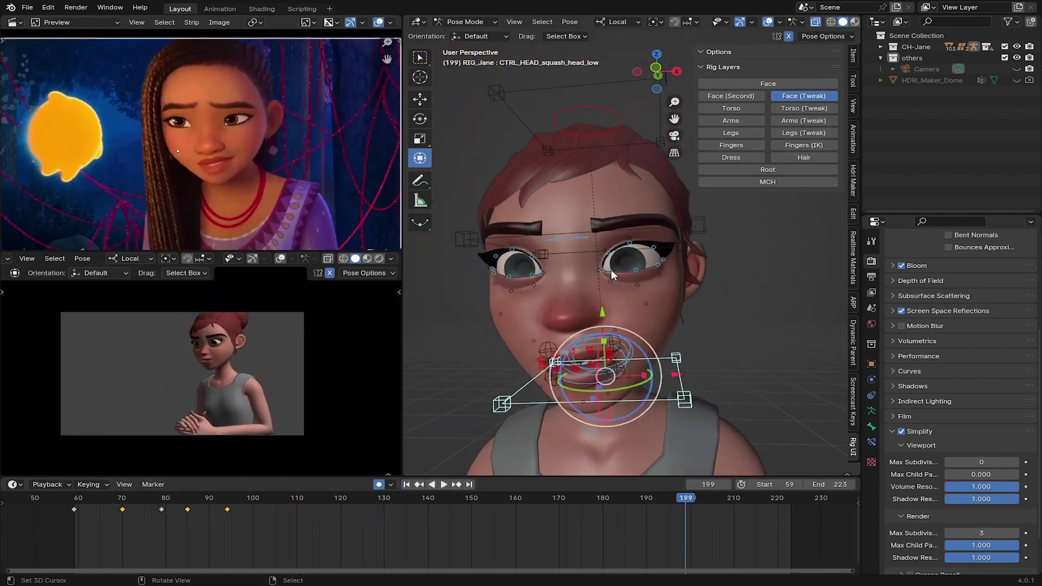
{"action": "right_click", "coordinate": [575, 248], "text": "shift"}
{"action": "right_click", "coordinate": [575, 249]}
{"action": "key", "text": "i"}
{"action": "right_click", "coordinate": [592, 403]}
{"action": "middle_click_drag", "start_coordinate": [641, 434], "coordinate": [590, 393], "text": "shift"}
Adjust the middle head squash control at frame 203 and raise it at frame 208
{"action": "middle_click_drag", "start_coordinate": [689, 535], "coordinate": [504, 539]}
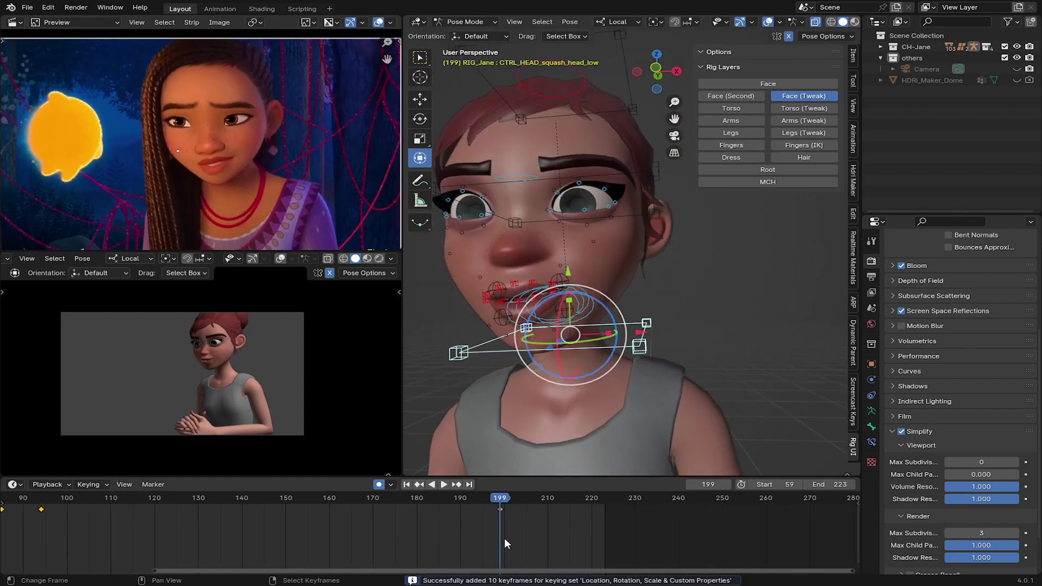
{"action": "left_click_drag", "start_coordinate": [504, 538], "coordinate": [517, 530]}
{"action": "right_click", "coordinate": [552, 219]}
{"action": "left_click_drag", "start_coordinate": [558, 142], "coordinate": [559, 142]}
{"action": "left_click_drag", "start_coordinate": [522, 507], "coordinate": [538, 509]}
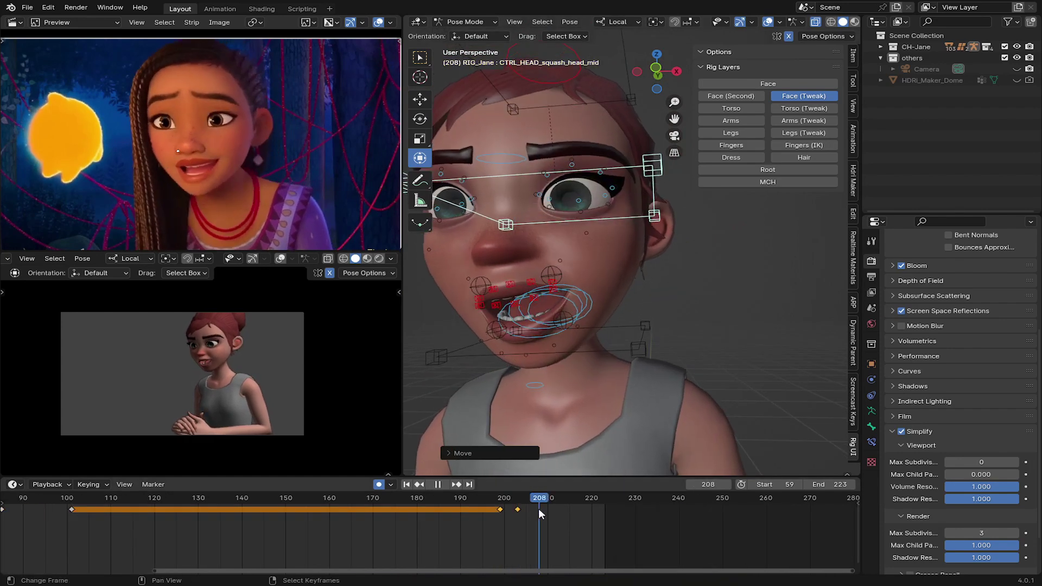
{"action": "left_click_drag", "start_coordinate": [557, 139], "coordinate": [557, 129]}
Move the middle head squash control's last keyframe to about frame 216 and lower the control at frame 203
{"action": "left_click_drag", "start_coordinate": [541, 514], "coordinate": [573, 517]}
{"action": "right_click_drag", "start_coordinate": [539, 511], "coordinate": [571, 517]}
{"action": "key", "text": "space"}
{"action": "left_click_drag", "start_coordinate": [568, 519], "coordinate": [517, 515]}
{"action": "key", "text": "space"}
{"action": "left_click_drag", "start_coordinate": [561, 147], "coordinate": [561, 155]}
Play the closing section to check the head squash and save the file
{"action": "left_click", "coordinate": [436, 522]}
{"action": "key", "text": "space"}
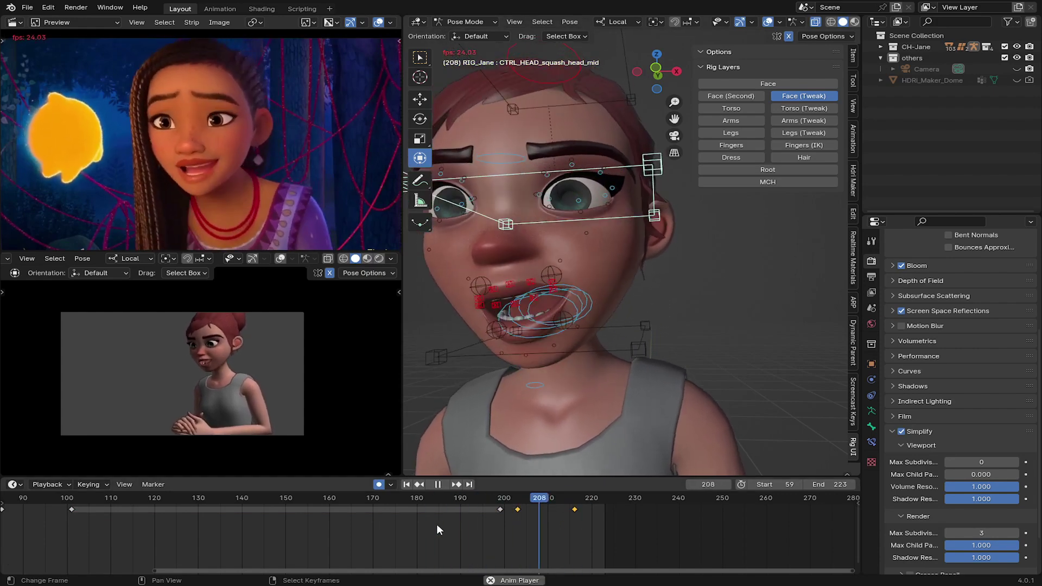
{"action": "key", "text": "space"}
{"action": "key", "text": "ctrl+s"}
Return to frame 203 with the upper body in view, hide the Face (Tweak) layer and show the Arms layer
{"action": "left_click_drag", "start_coordinate": [504, 521], "coordinate": [517, 513]}
{"action": "scroll", "coordinate": [630, 217], "scroll_direction": "down", "scroll_amount": 5}
{"action": "left_click", "coordinate": [805, 96]}
{"action": "left_click", "coordinate": [741, 121]}
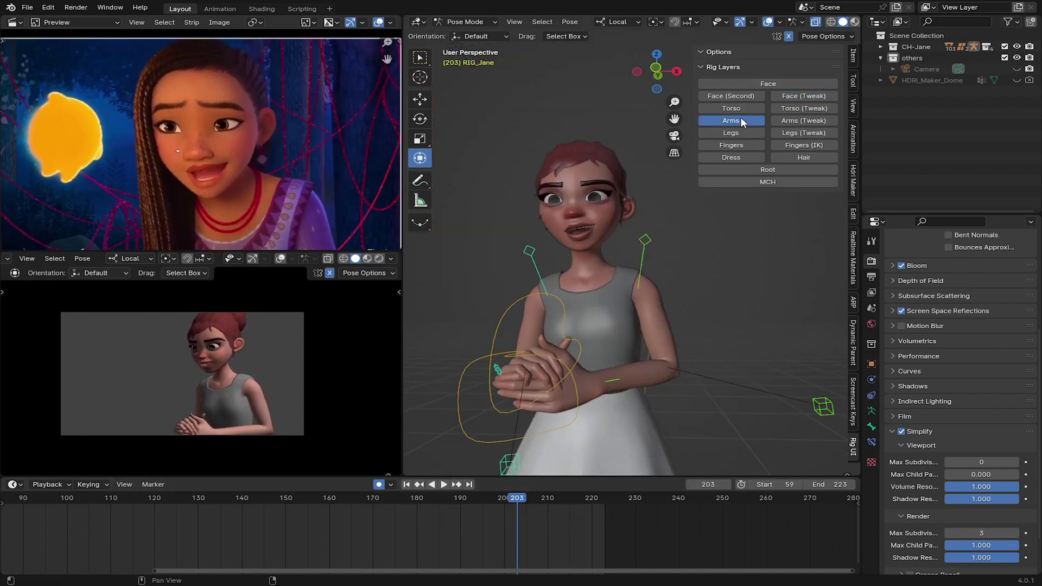
Move the left elbow pole target inward, closer to the body, at frame 203
{"action": "middle_click_drag", "start_coordinate": [755, 271], "coordinate": [768, 271]}
{"action": "left_click", "coordinate": [810, 392]}
{"action": "key", "text": "g"}
{"action": "left_click", "coordinate": [711, 397]}
Play the animation to check the arm motion with the camera view enlarged, and save the file
{"action": "left_click", "coordinate": [395, 521]}
{"action": "key", "text": "space"}
{"action": "key", "text": "space"}
{"action": "left_click_drag", "start_coordinate": [468, 518], "coordinate": [344, 516]}
{"action": "key", "text": "ctrl+s"}
{"action": "key", "text": "space"}
{"action": "scroll", "coordinate": [210, 378], "scroll_direction": "up", "scroll_amount": 2}
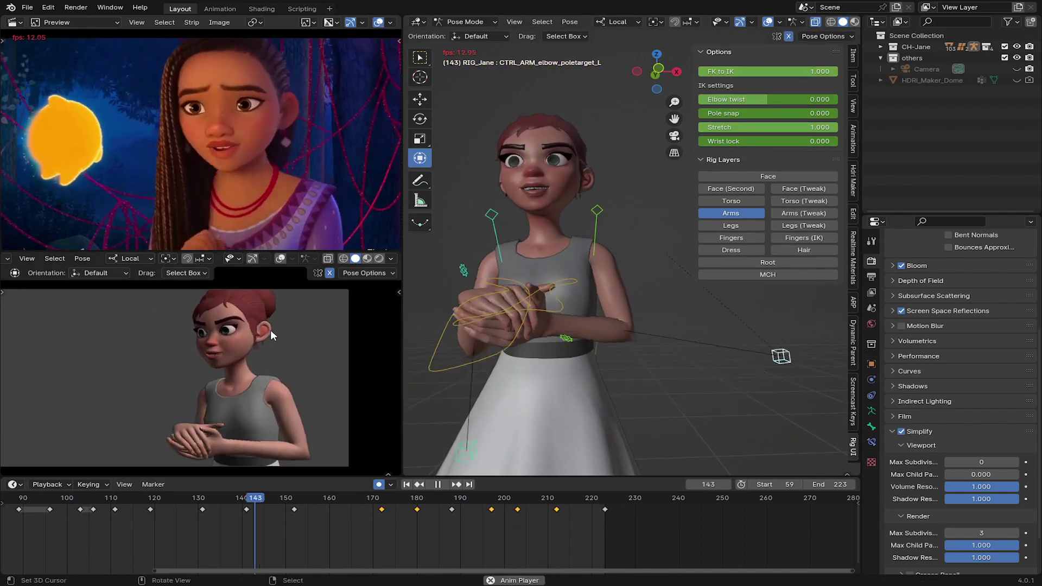
{"action": "middle_click_drag", "start_coordinate": [257, 365], "coordinate": [288, 364], "text": "shift"}
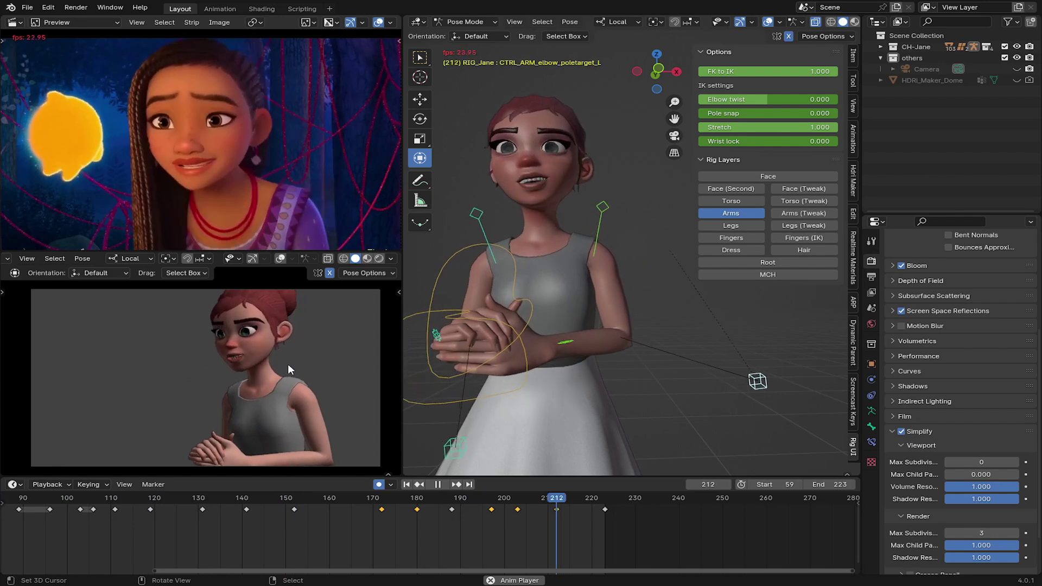
{"action": "key", "text": "space"}
{"action": "key", "text": "ctrl+s"}
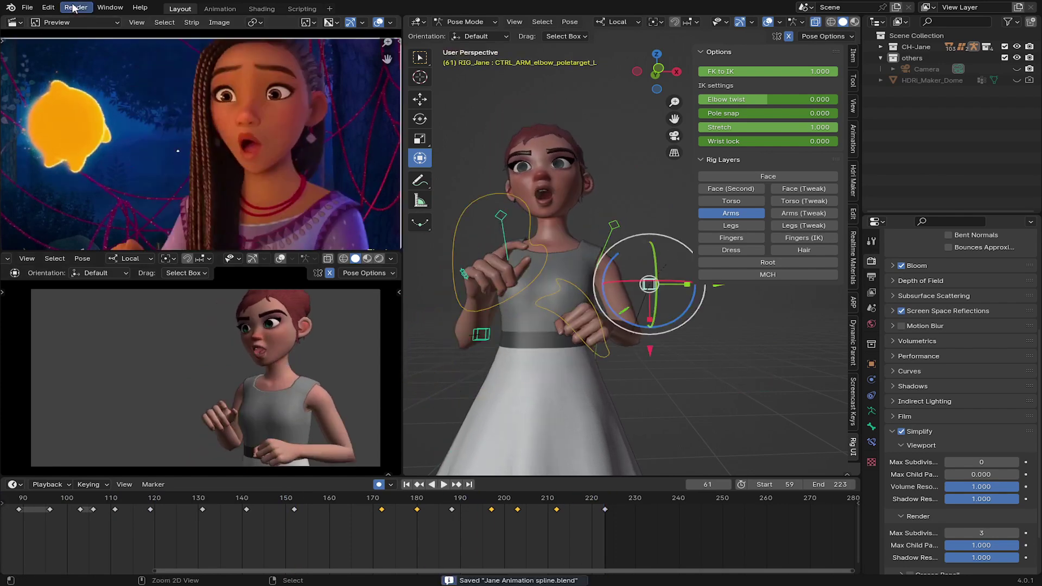
Switch the camera view to rendered shading and render the animation from that viewport
{"action": "left_click", "coordinate": [76, 8]}
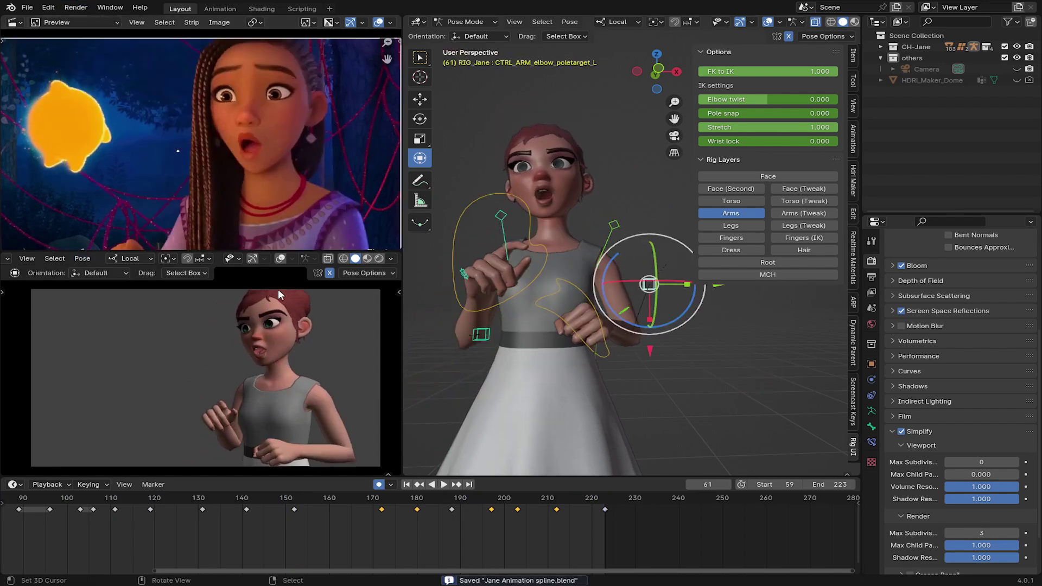
{"action": "left_click", "coordinate": [375, 261]}
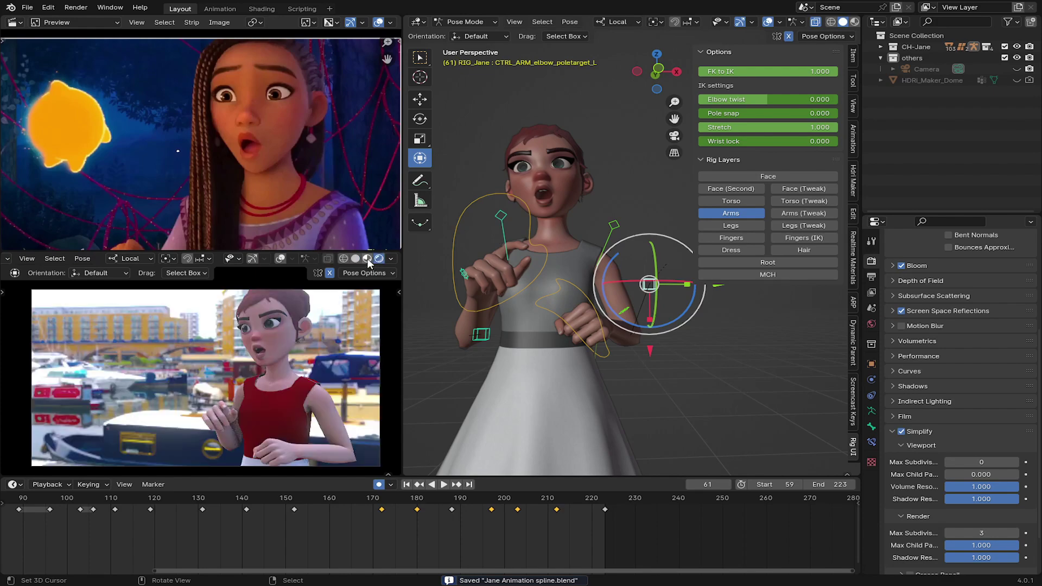
{"action": "left_click", "coordinate": [28, 259]}
{"action": "left_click", "coordinate": [78, 485]}
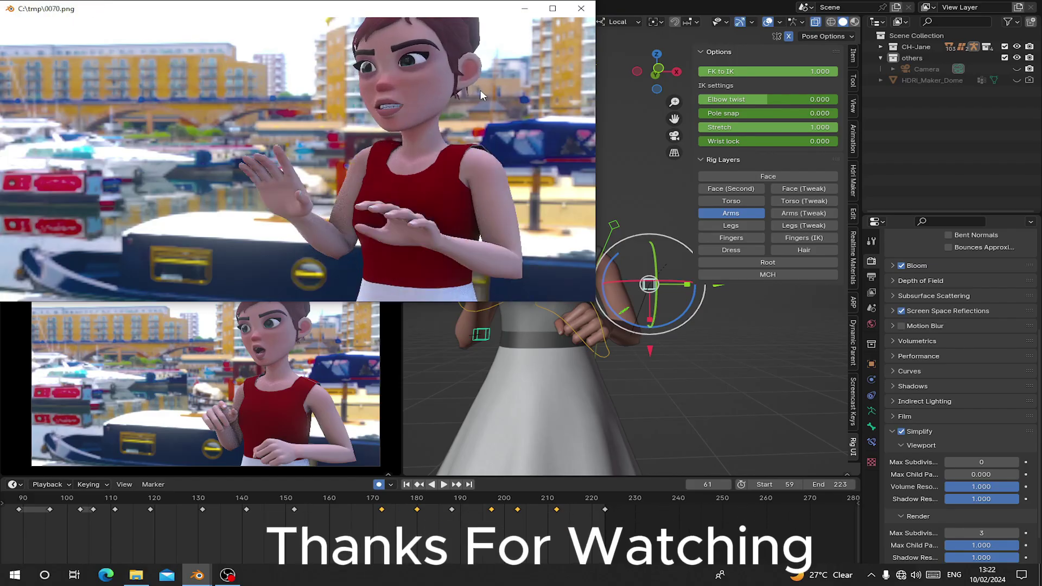
Maximize the playback window of the rendered animation to watch the result
{"action": "left_click", "coordinate": [553, 8]}
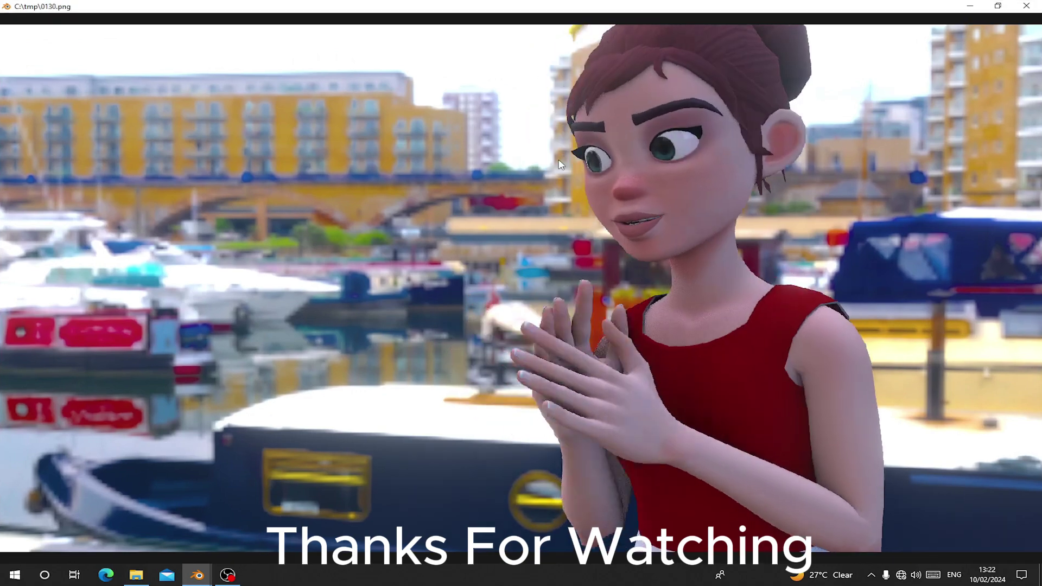